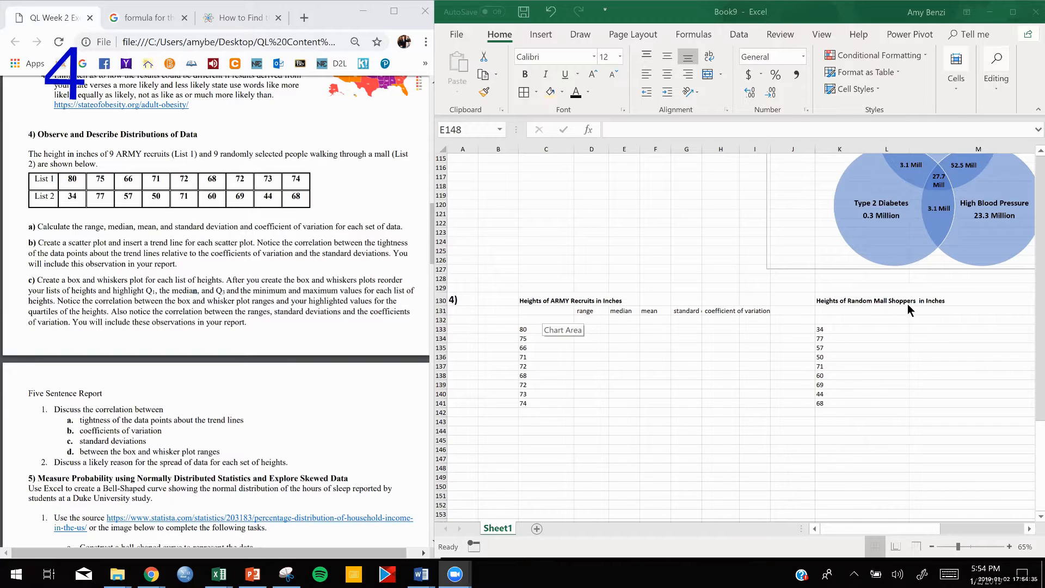
- Fill the statistic labels D131:I131 and the ARMY recruit heights C133:C141 with light blue
left_click(649, 376)
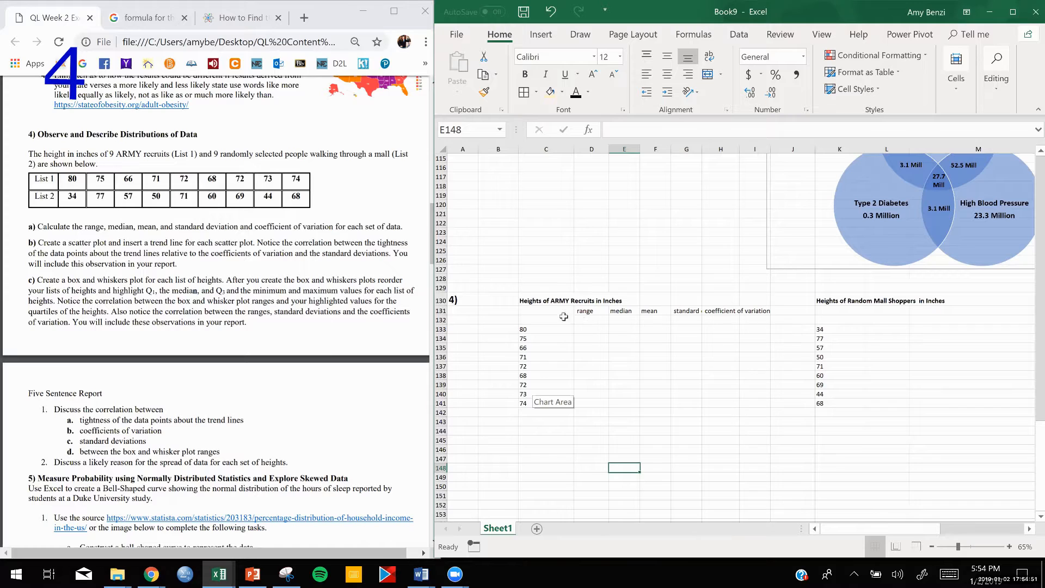
left_click(550, 299)
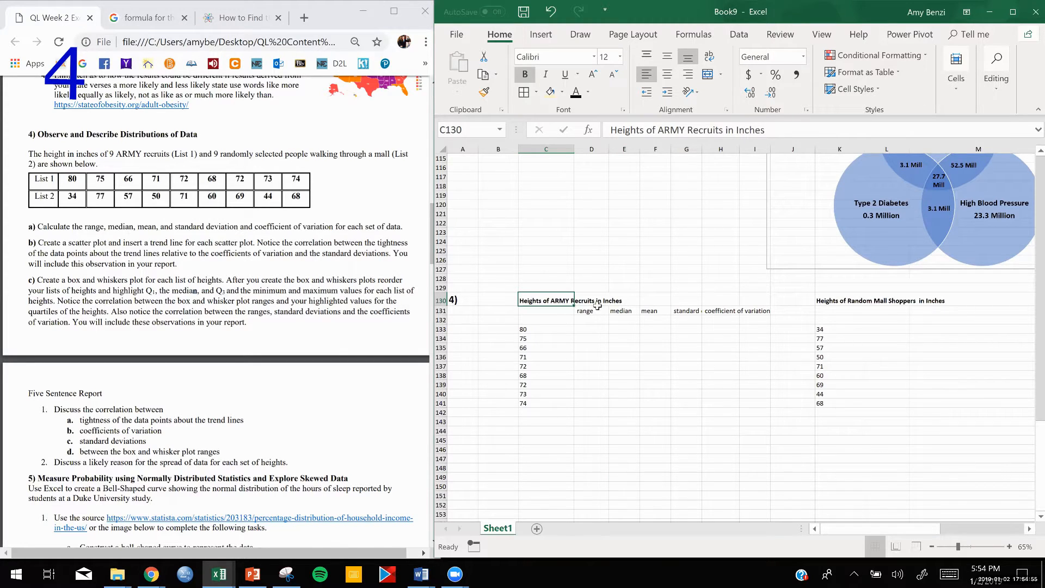
left_click_drag(584, 311, 760, 315)
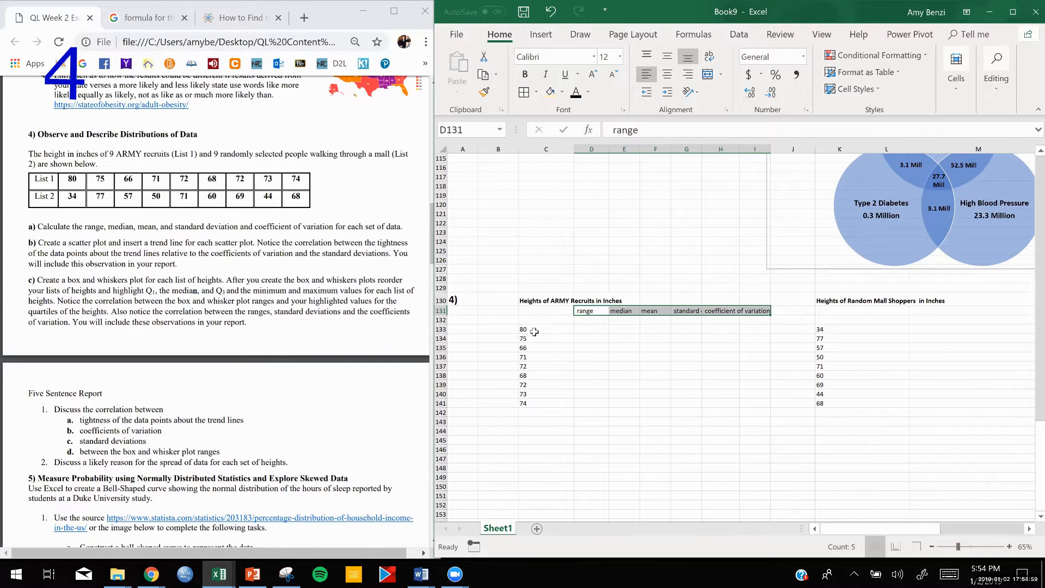
left_click_drag(535, 331, 530, 403)
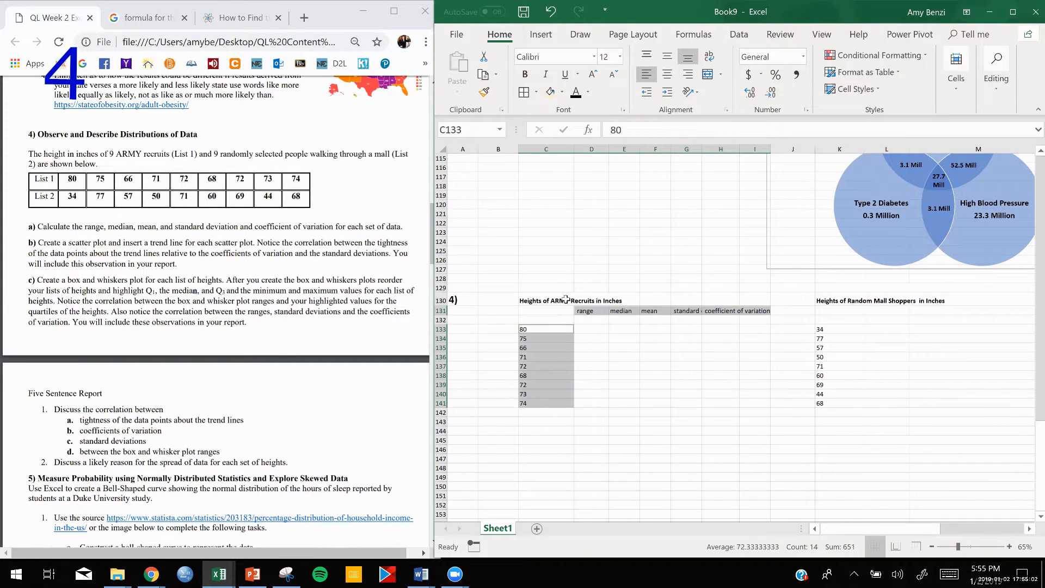
left_click(562, 91)
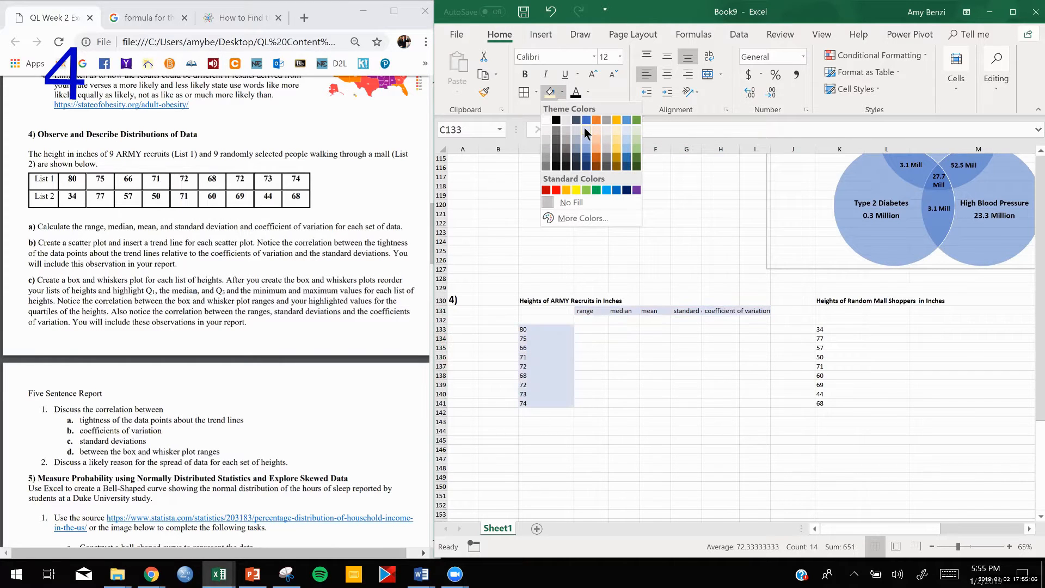
left_click(585, 131)
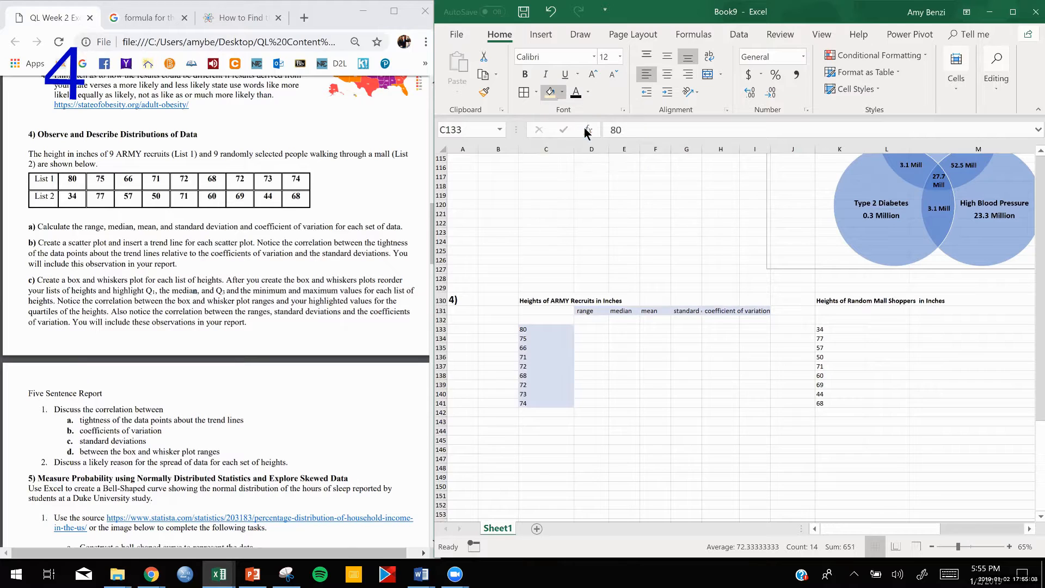
left_click(589, 358)
- Right-align the ARMY recruit heights in C133:C141
left_click_drag(541, 330, 542, 403)
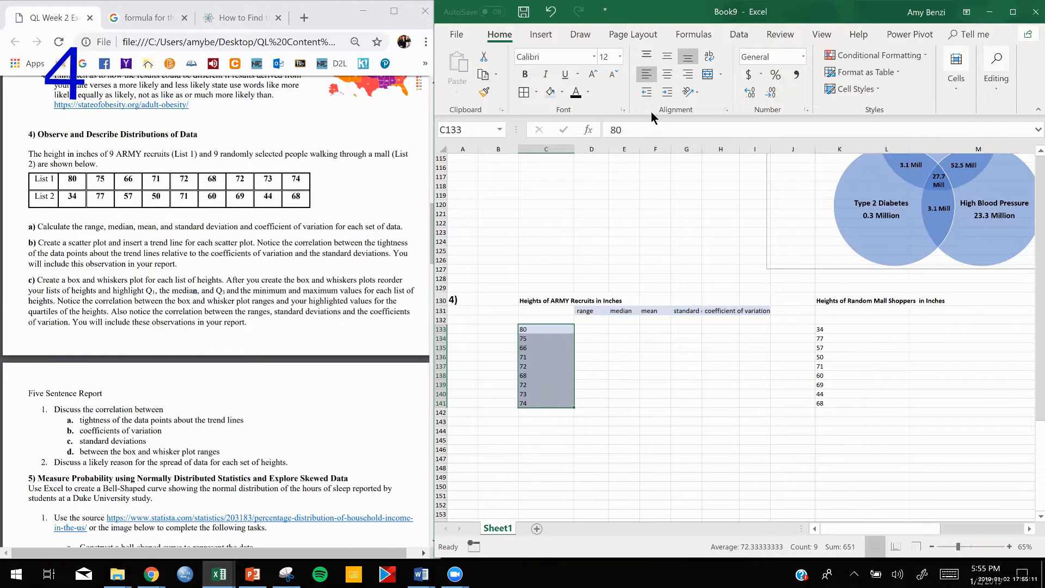
left_click(689, 79)
left_click(624, 397)
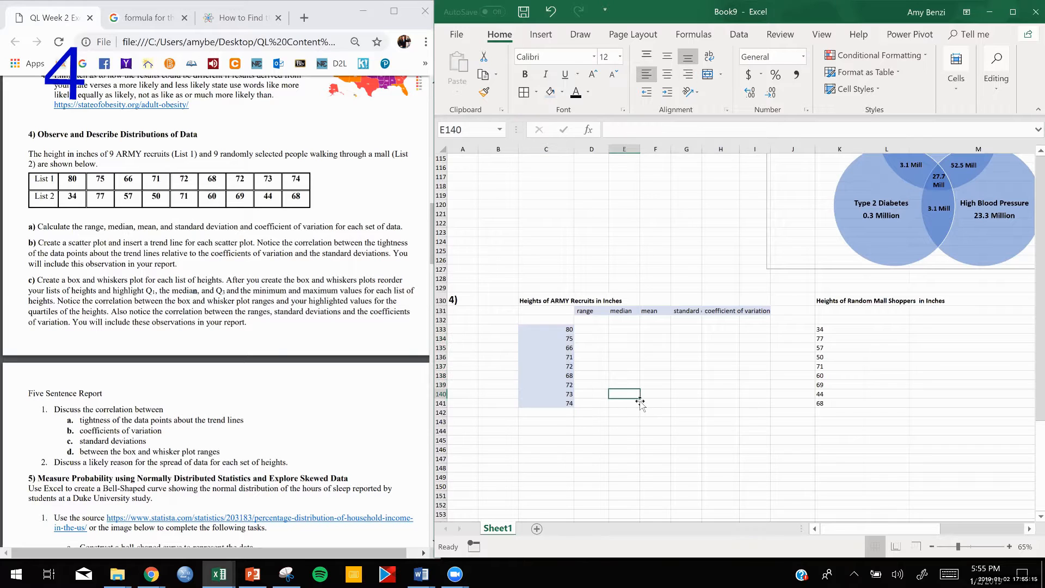
- Copy the range, median, mean, standard deviation and coefficient of variation labels to K131 under the mall shoppers heading
left_click_drag(832, 331, 824, 405)
left_click(779, 420)
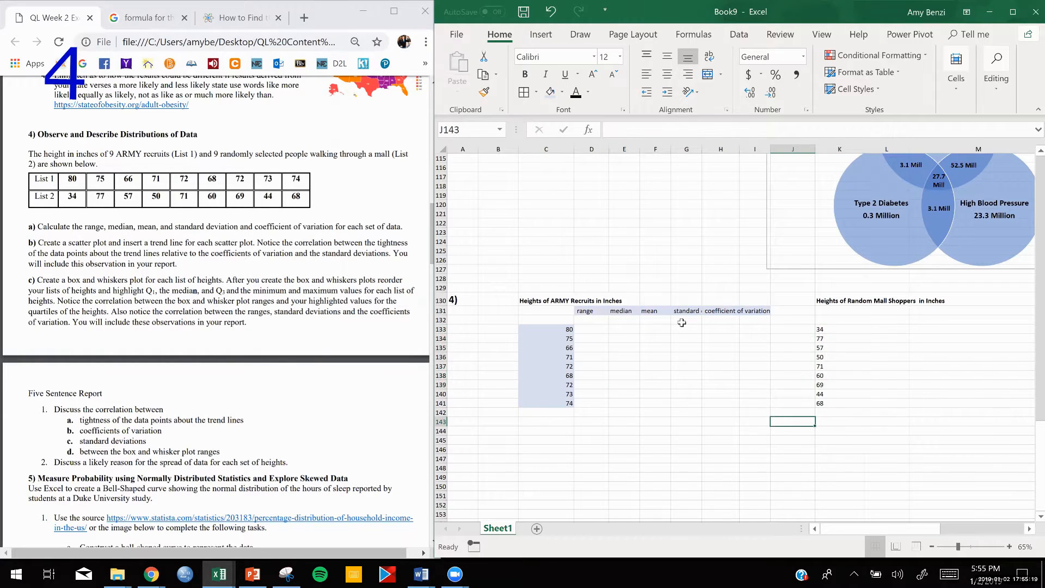
left_click_drag(585, 311, 742, 323)
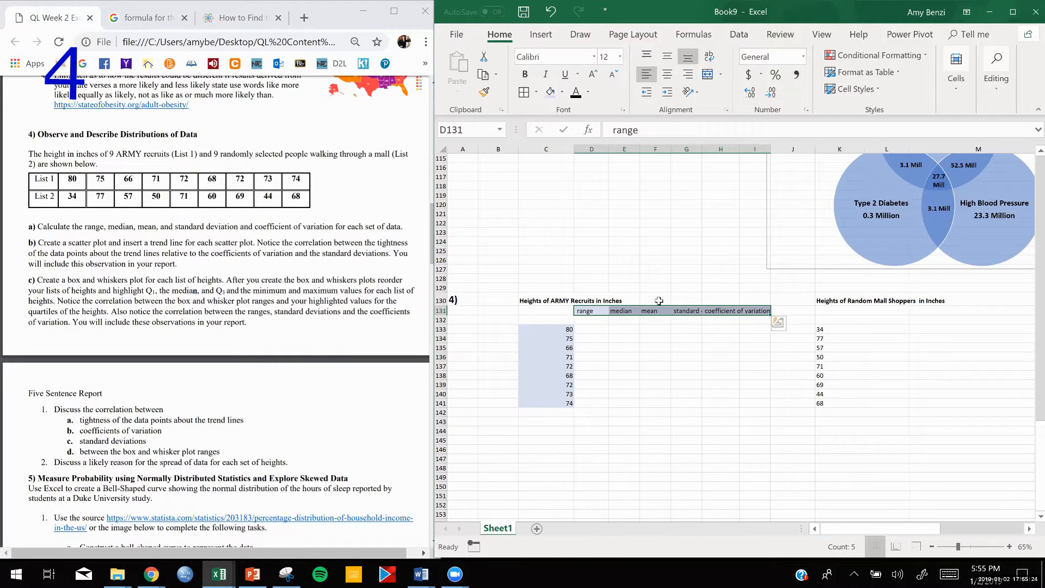
key("ctrl+c")
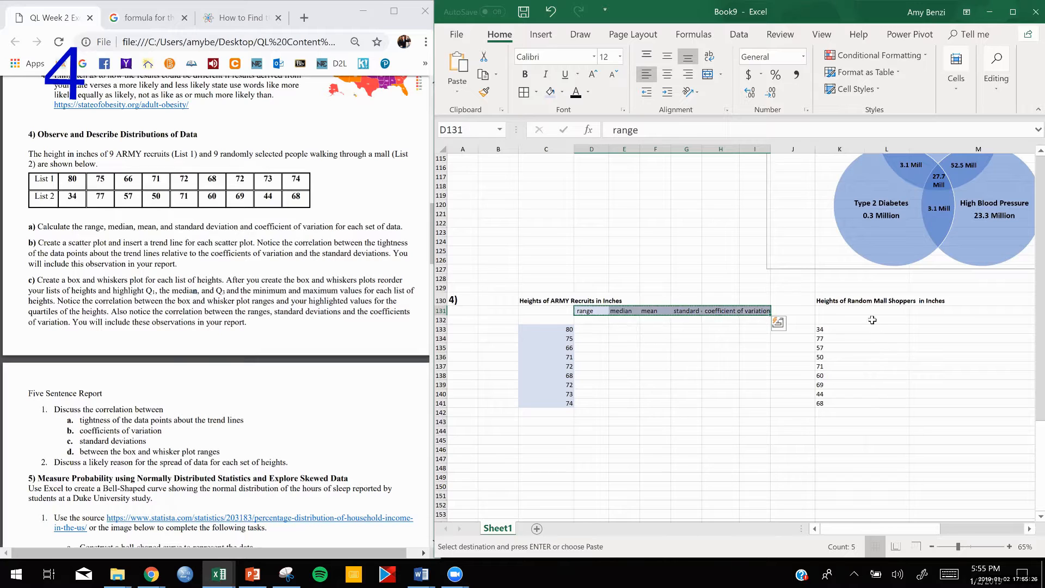
left_click_drag(822, 310, 971, 312)
key("ctrl+v")
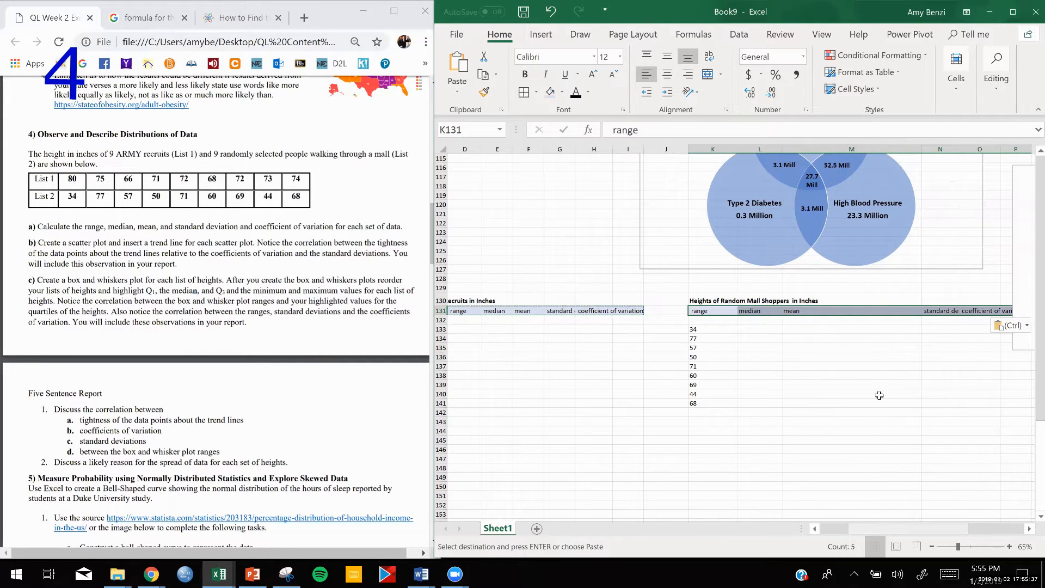
- Fill the mall shoppers' statistic labels in row 131 and their heights K133:K141 with light green
left_click_drag(869, 534, 851, 528)
left_click_drag(765, 328, 763, 403)
left_click(562, 92)
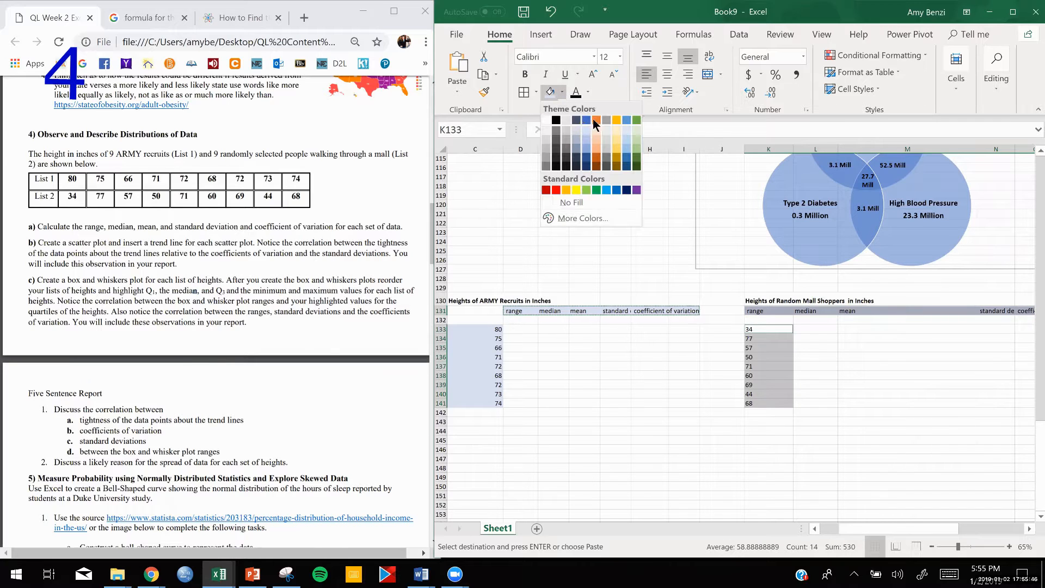
left_click(638, 129)
left_click(650, 440)
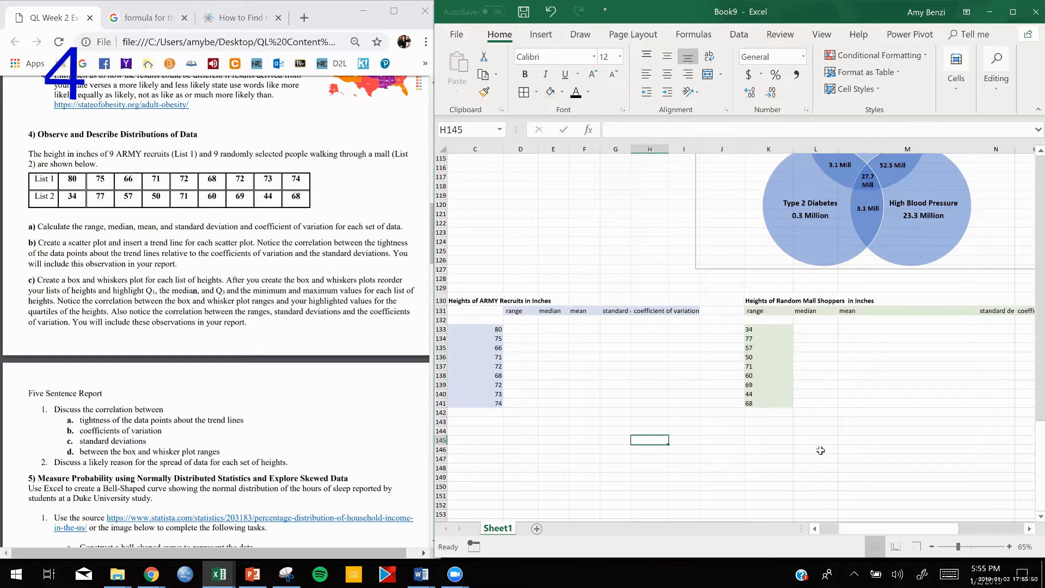
- Add borders around all cells of the ARMY statistics block D131:I132 and the heights C133:C141
scroll(820, 451, "down", 3)
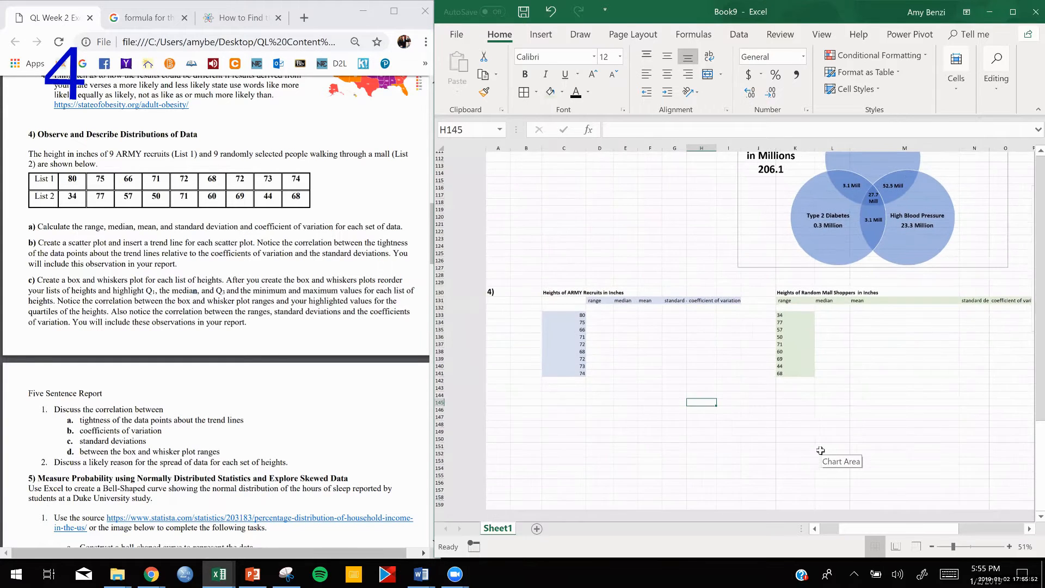
scroll(820, 451, "up", 1)
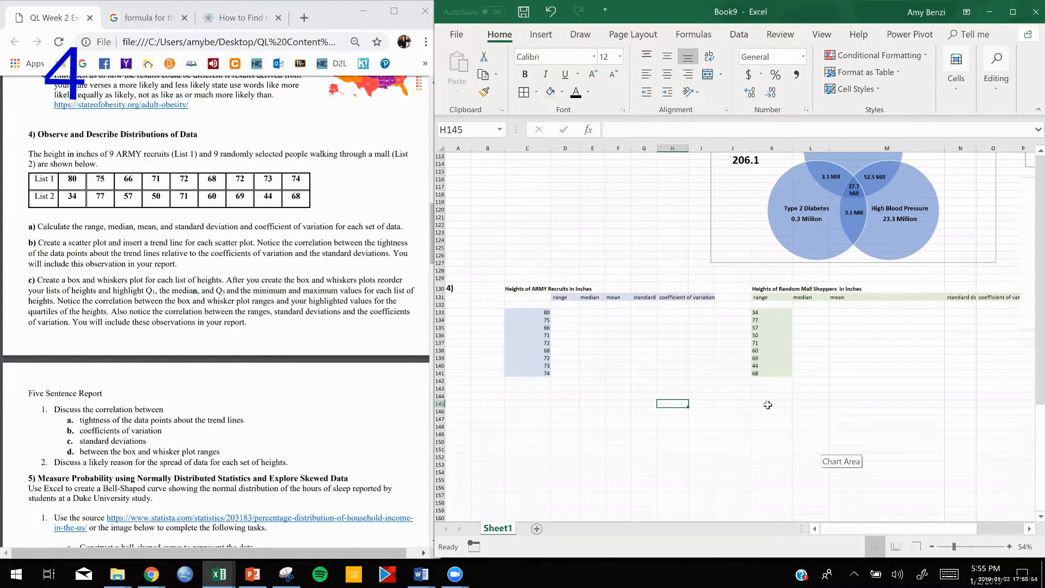
scroll(768, 405, "up", 4)
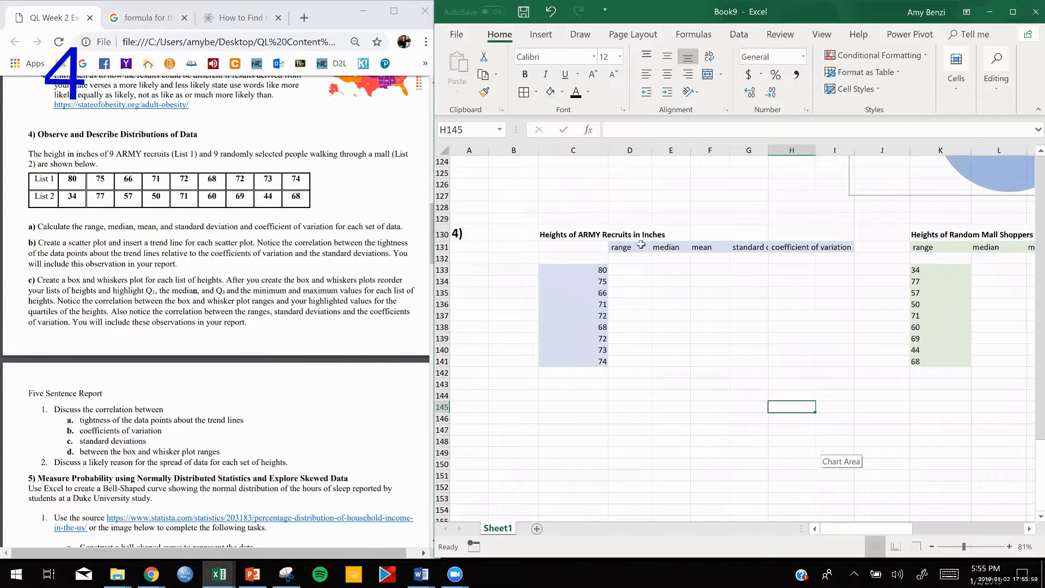
left_click_drag(633, 249, 822, 255)
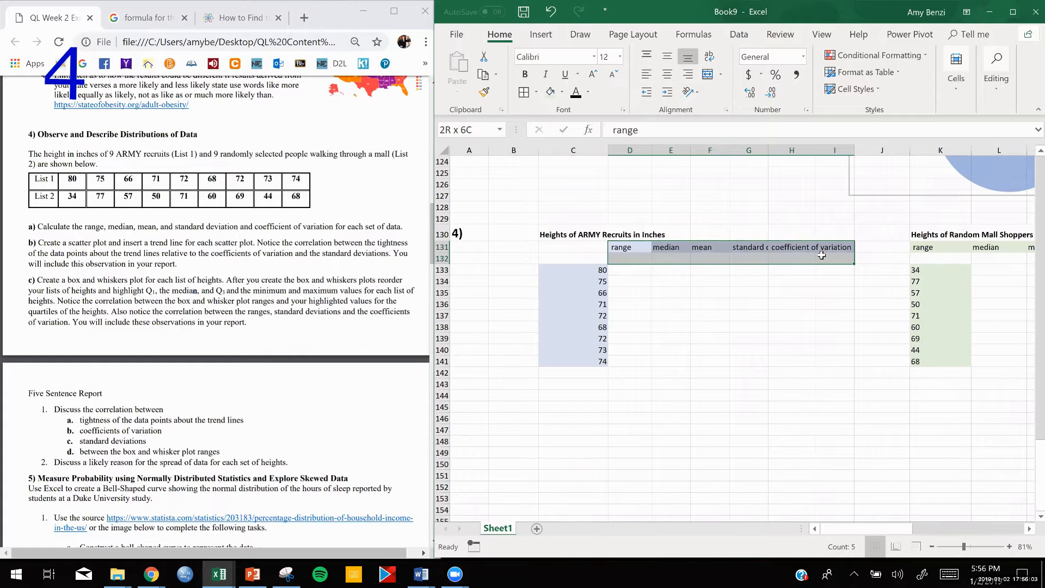
left_click_drag(589, 270, 577, 361)
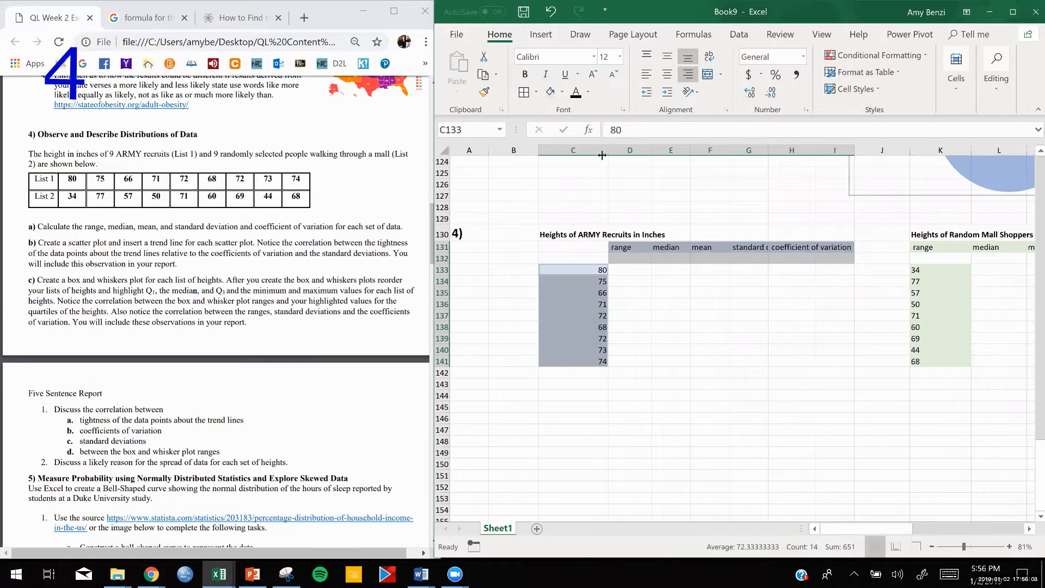
left_click(524, 92)
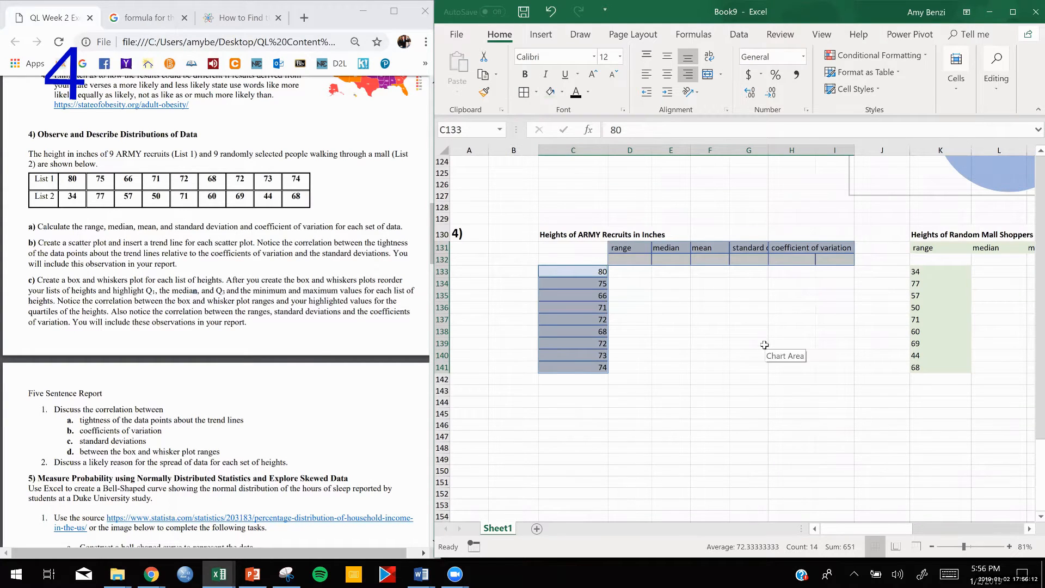
left_click(765, 344)
- Turn on text wrapping for the ARMY statistic labels in D131:I131
left_click_drag(631, 246, 822, 245)
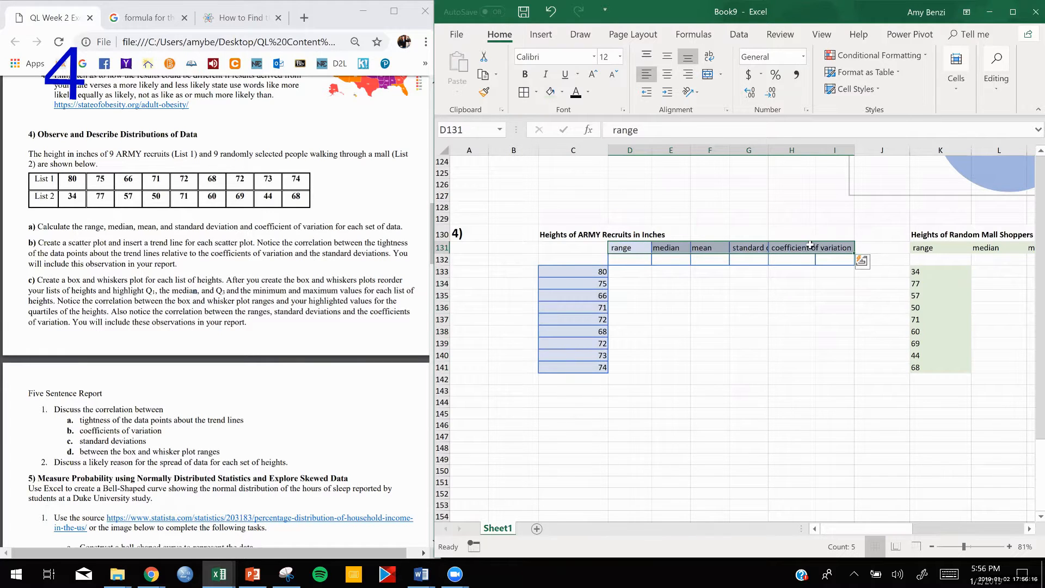
right_click(810, 246)
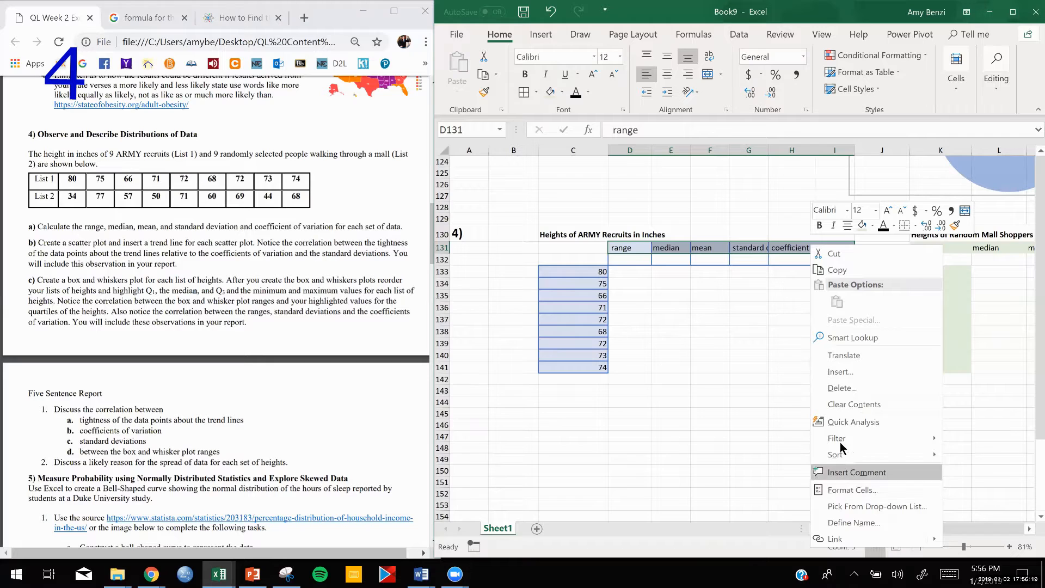
left_click(849, 490)
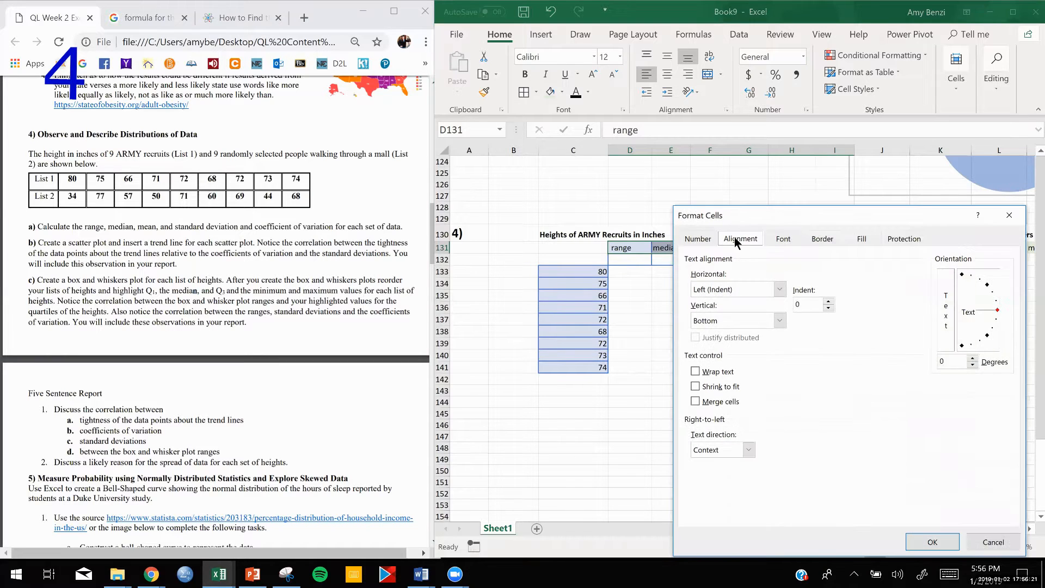
left_click(696, 373)
left_click(929, 543)
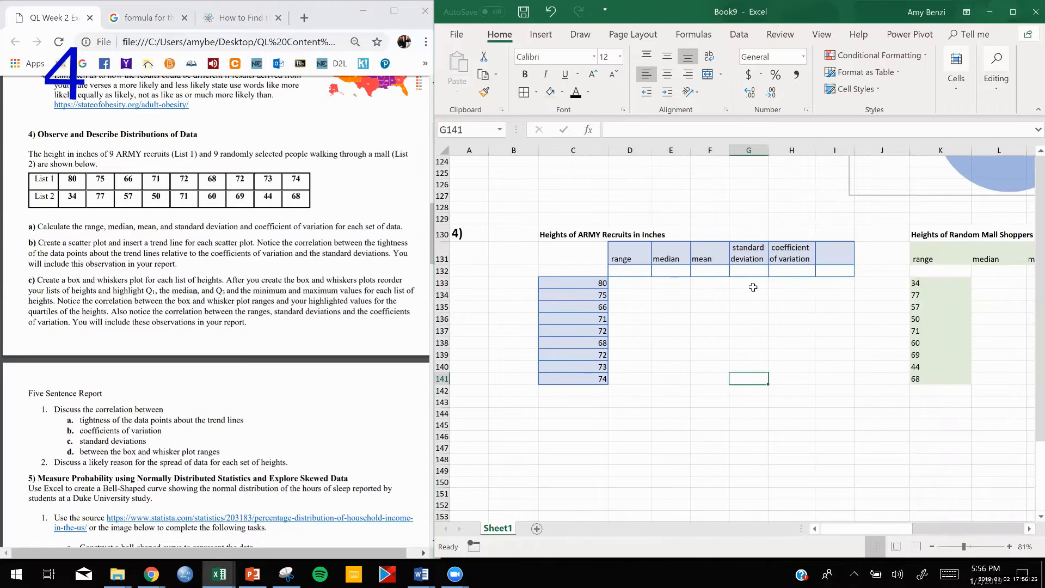
- Center the ARMY statistic labels D131:H131 horizontally and align them to the middle vertically
left_click(635, 254)
left_click_drag(721, 261, 792, 259)
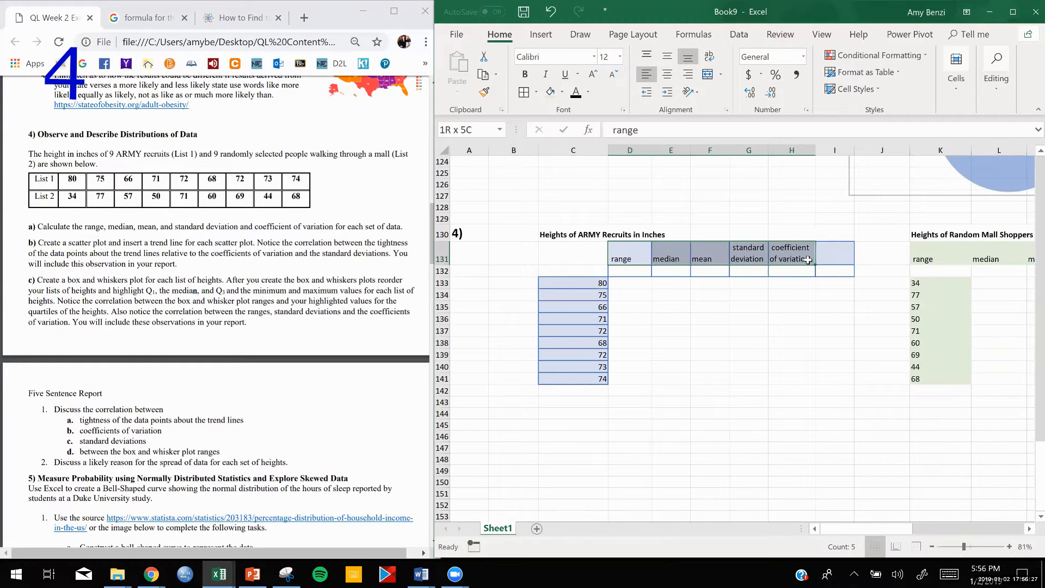
left_click(667, 56)
left_click(668, 74)
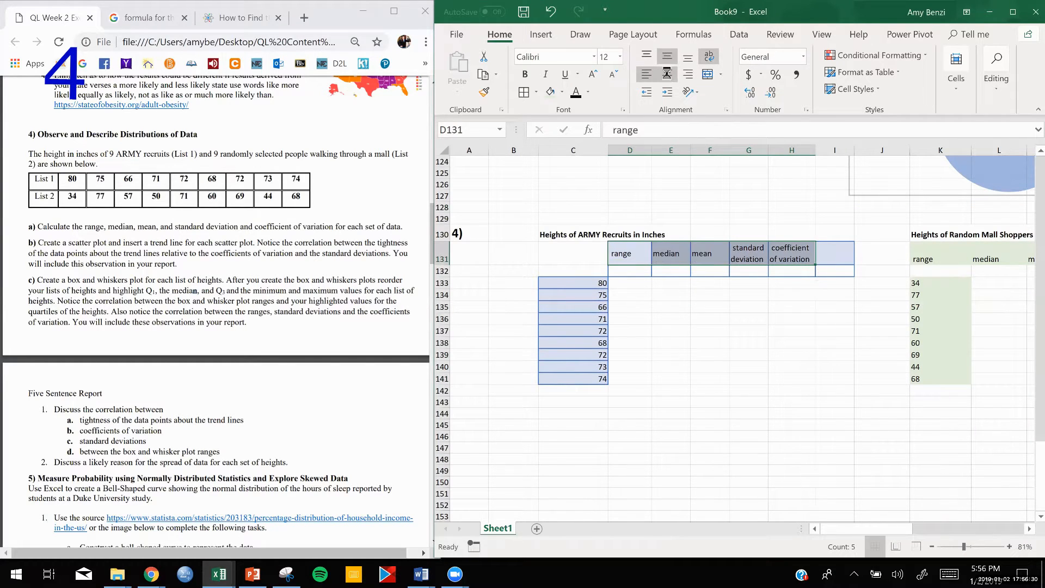
left_click(845, 309)
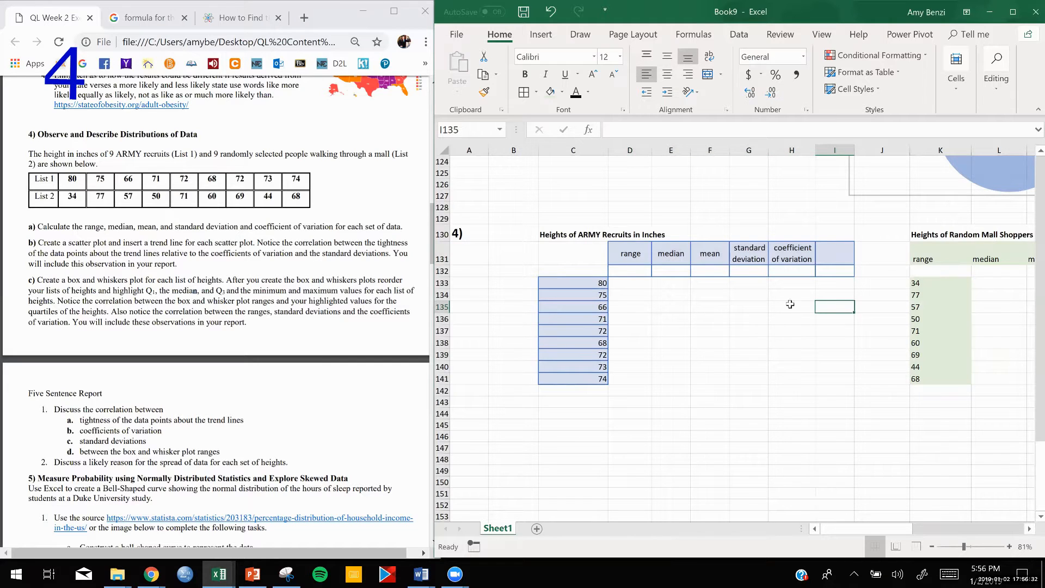
left_click(832, 262)
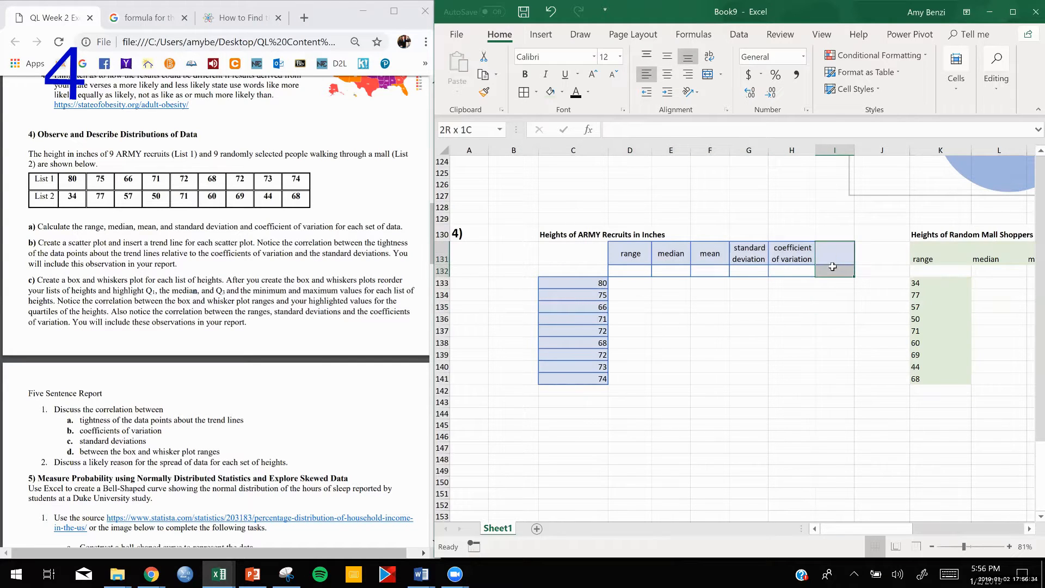
left_click(749, 317)
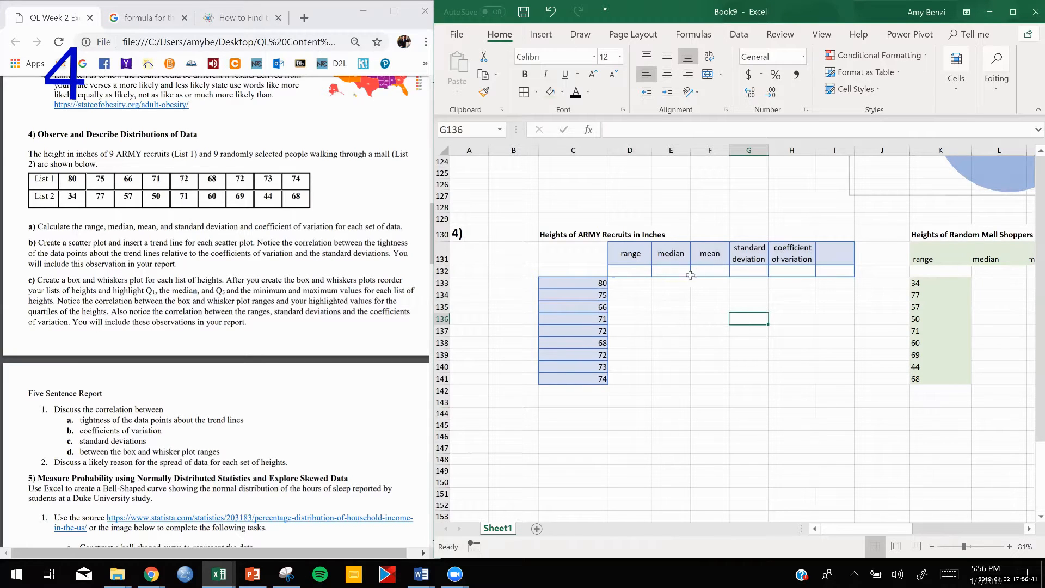
left_click(693, 474)
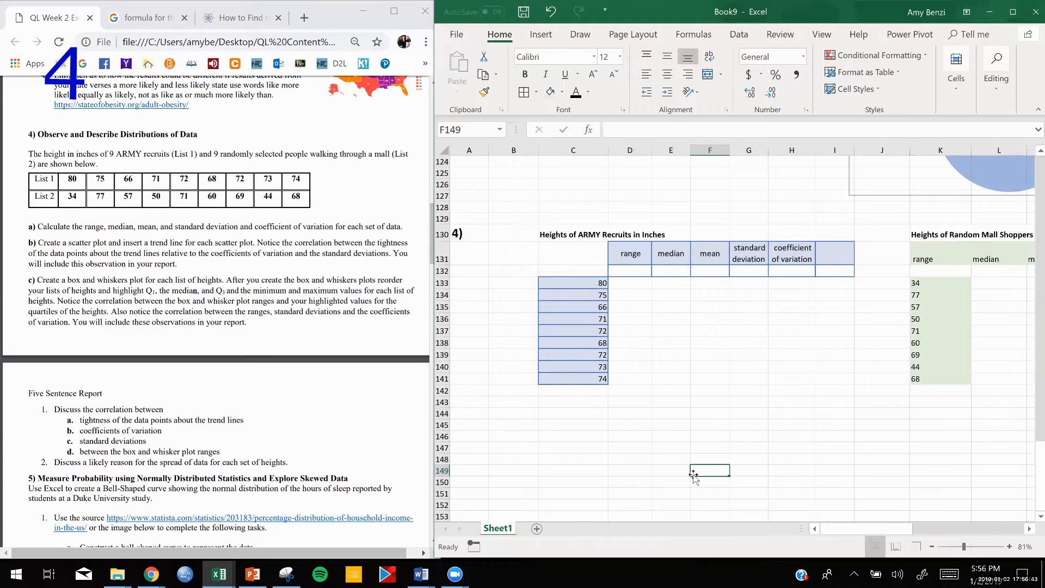
- Insert a markers-only scatter chart of the ARMY recruit heights in C133:C141
left_click_drag(585, 282, 577, 380)
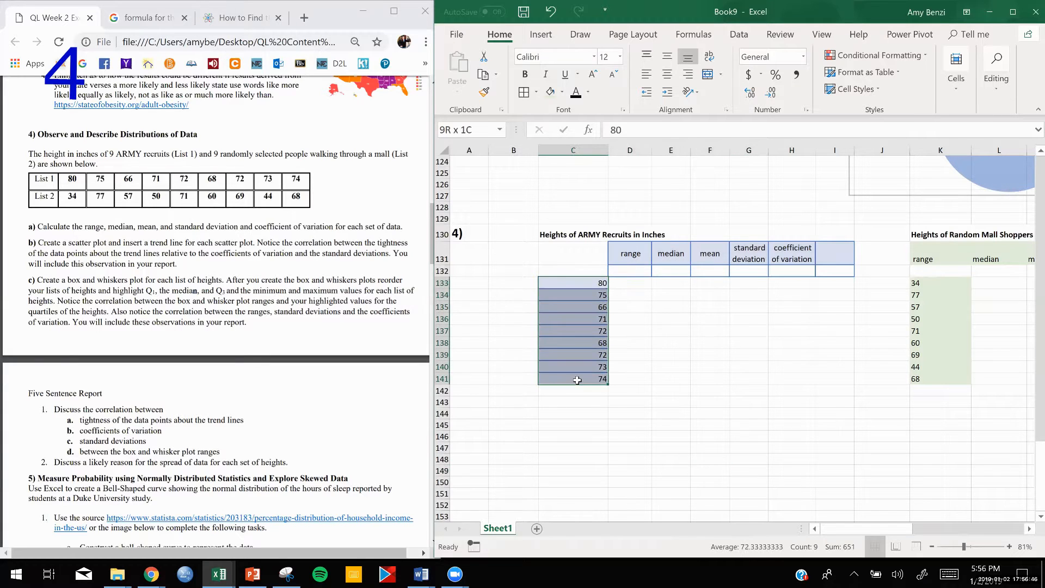
left_click(537, 37)
left_click(677, 87)
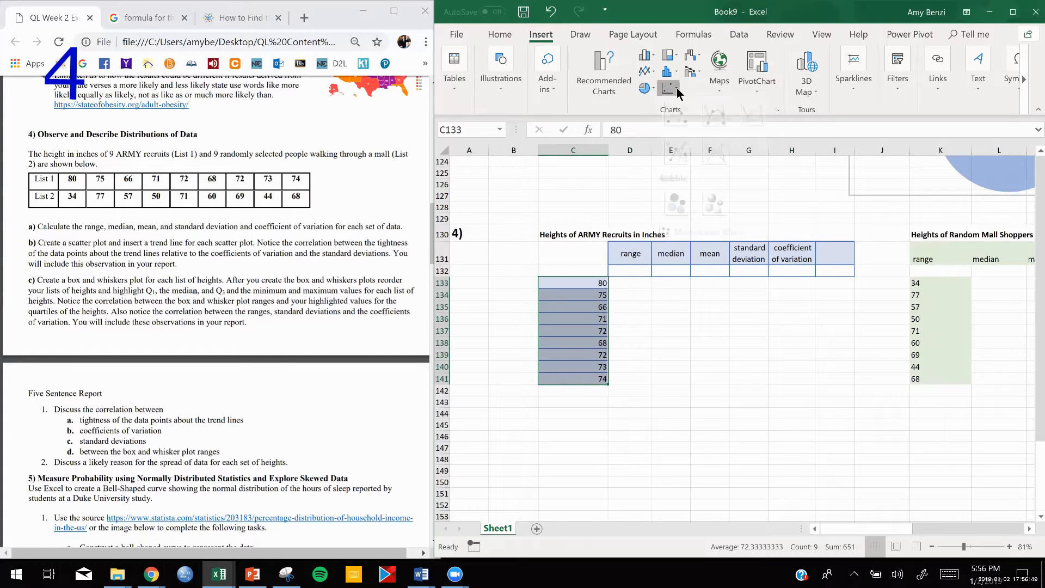
left_click(675, 132)
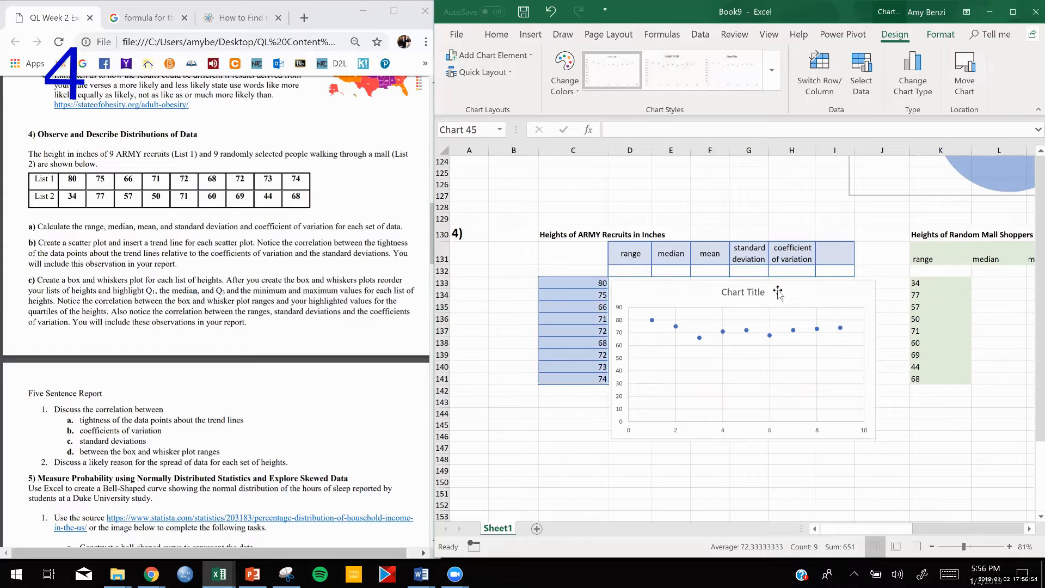
- Replace the scatter chart's title with the heading text copied from C130, "Heights of ARMY Recruits in Inches"
left_click(589, 236)
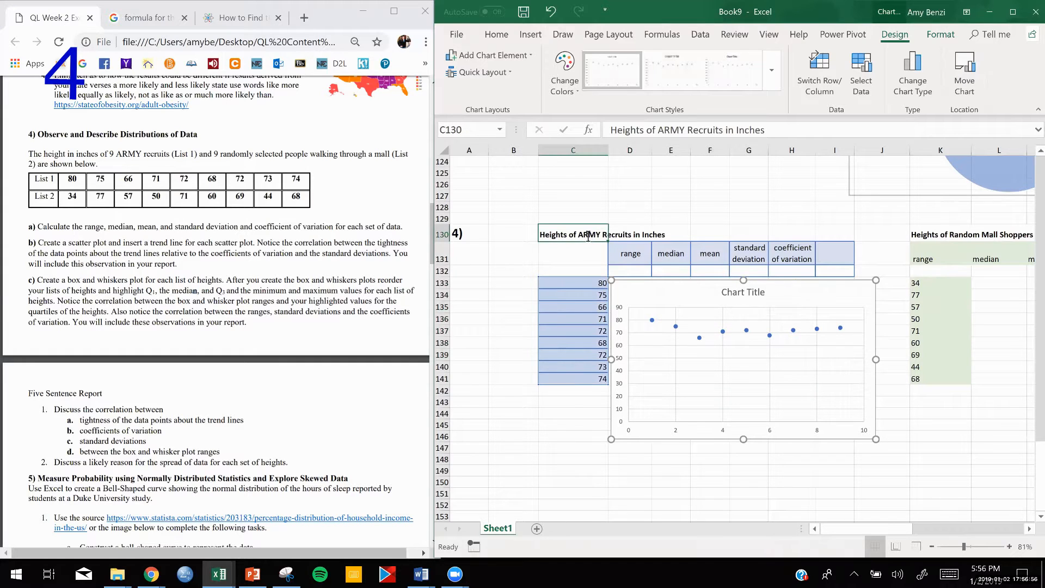
triple_click(579, 238)
key("ctrl+c")
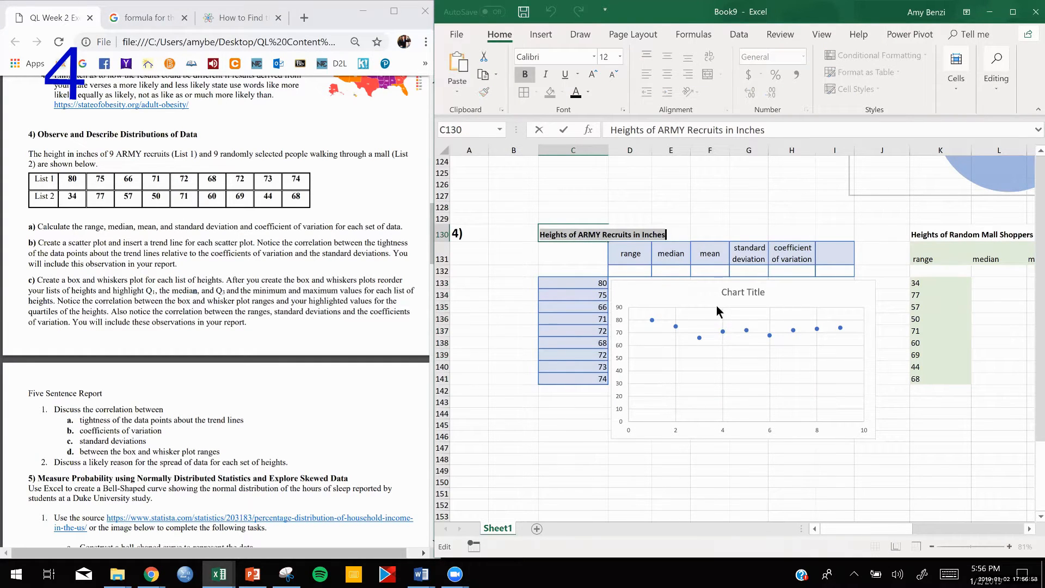
double_click(745, 292)
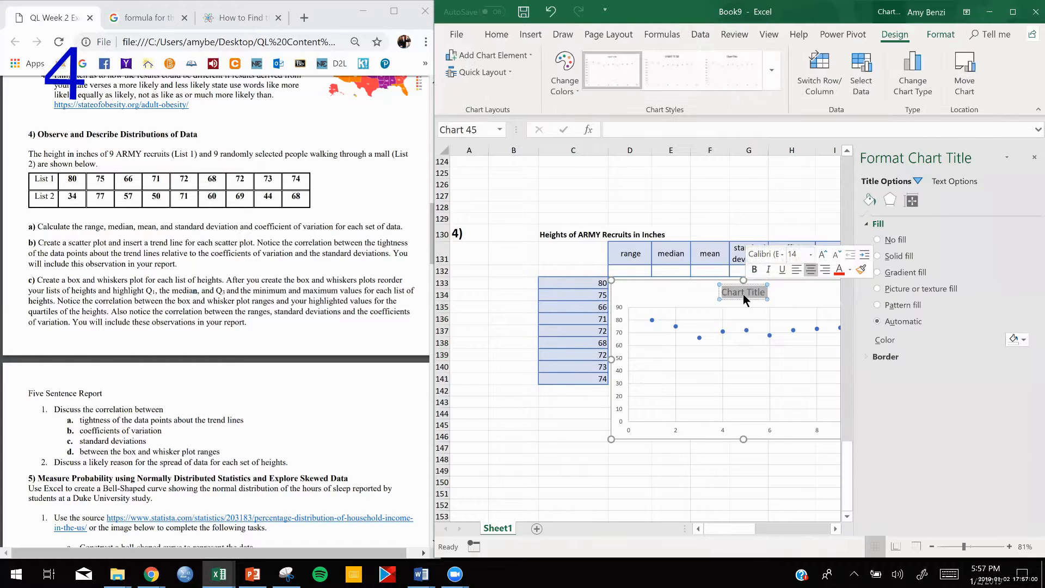
triple_click(743, 292)
key("ctrl+v")
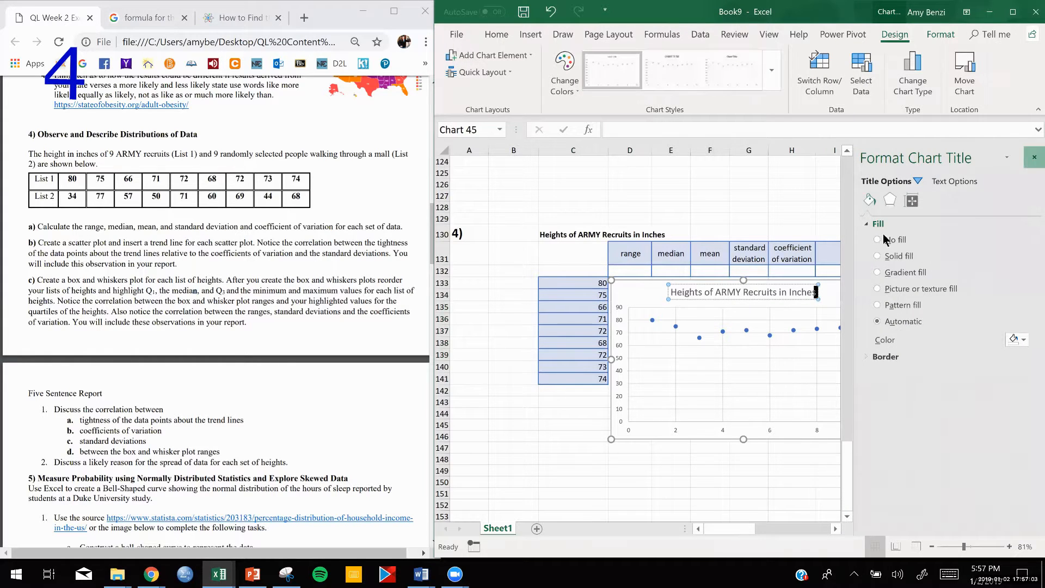
left_click(1034, 158)
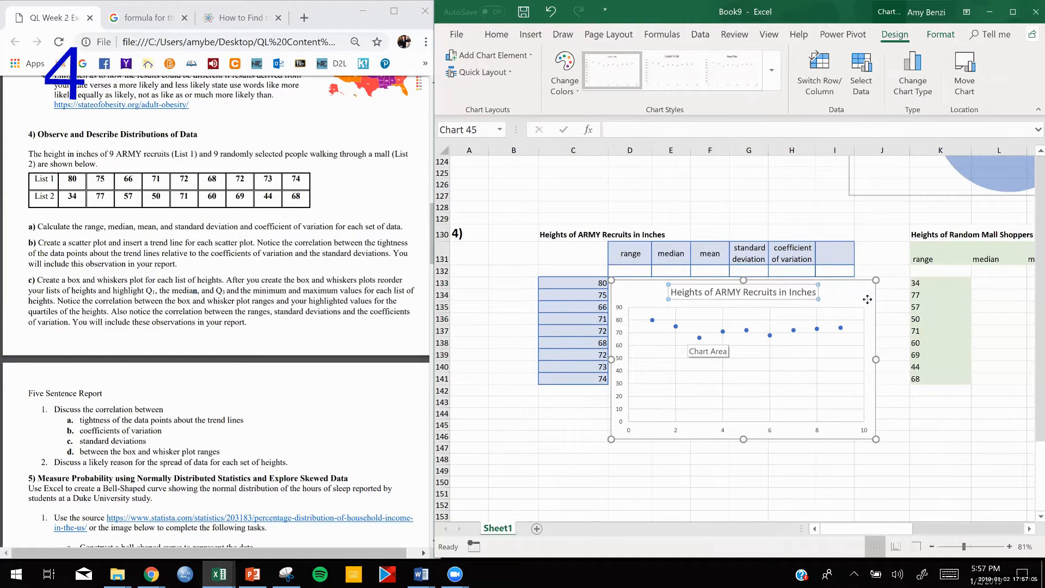
- Add axis titles to both axes of the ARMY recruit scatter chart
left_click(892, 287)
left_click(893, 289)
left_click(922, 328)
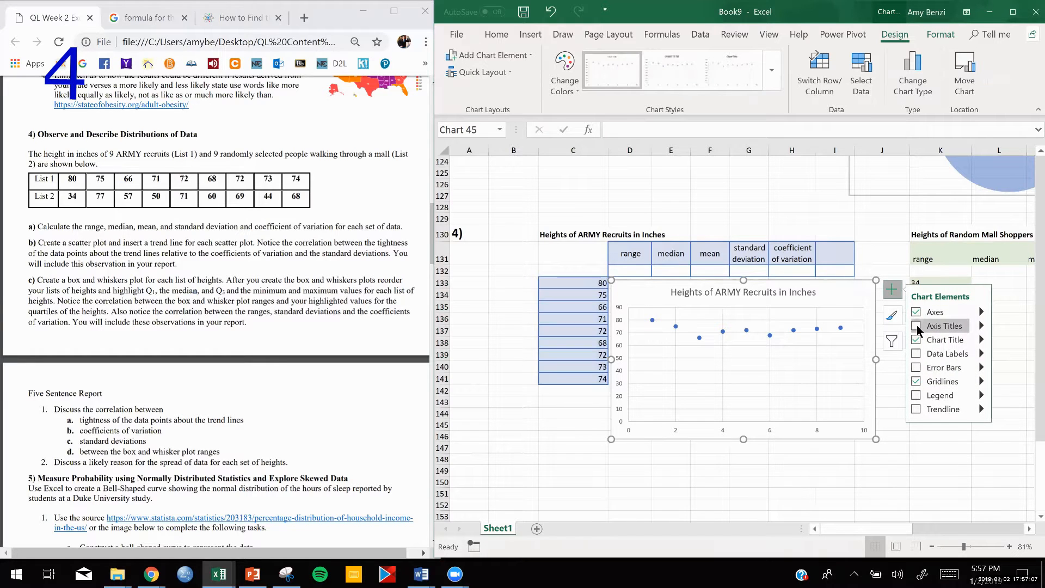
left_click(786, 466)
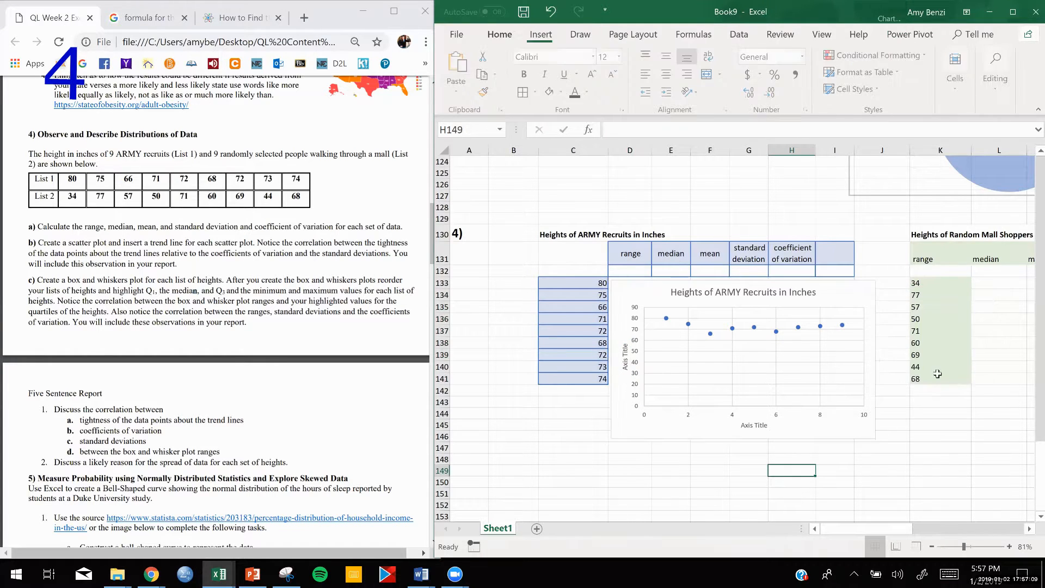
left_click(835, 484)
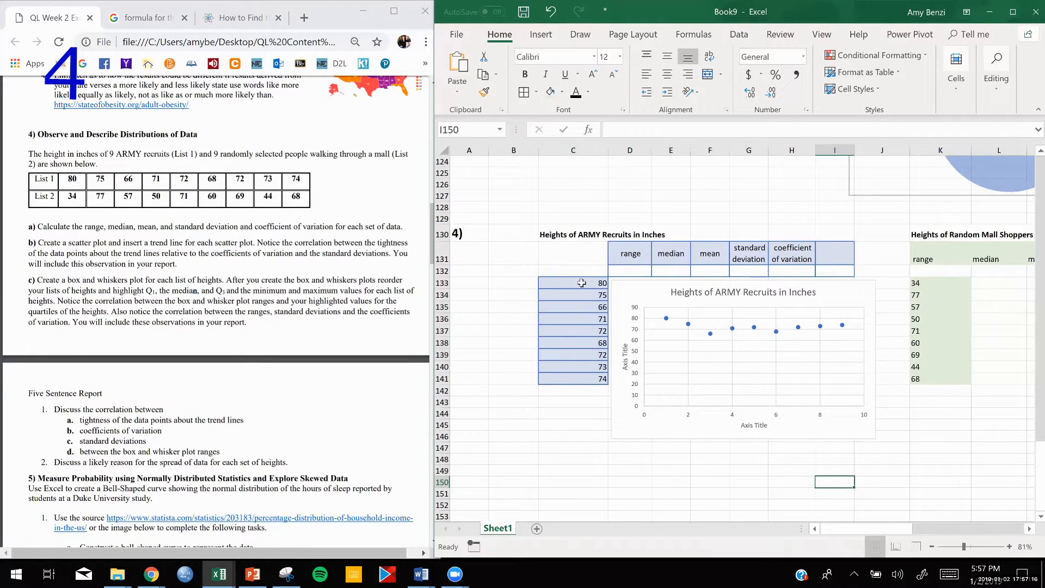
- Copy the ARMY recruit heights in C133:C141 to C147:C155 below the chart
left_click_drag(581, 282, 570, 376)
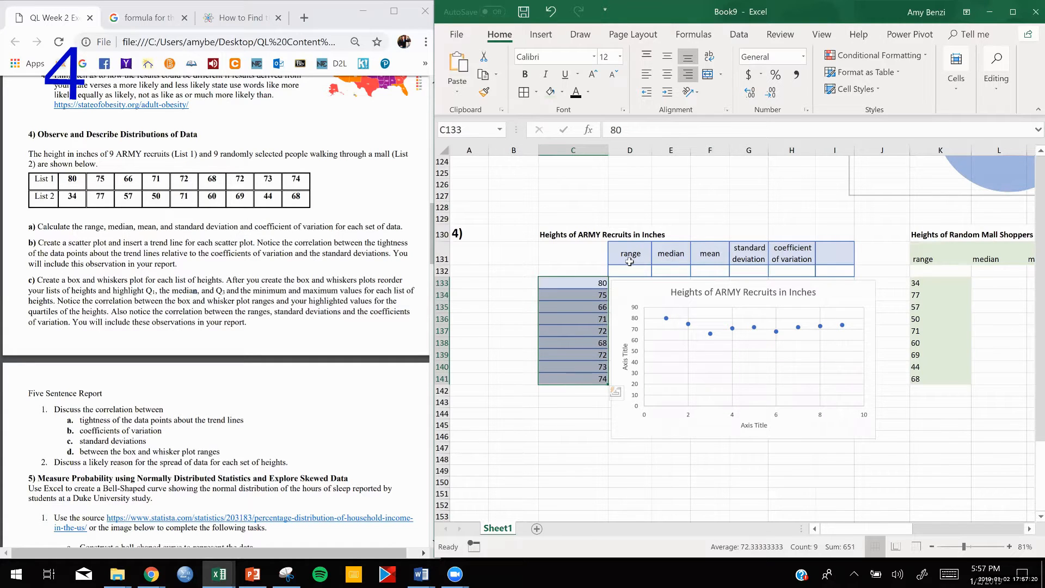
key("ctrl+c")
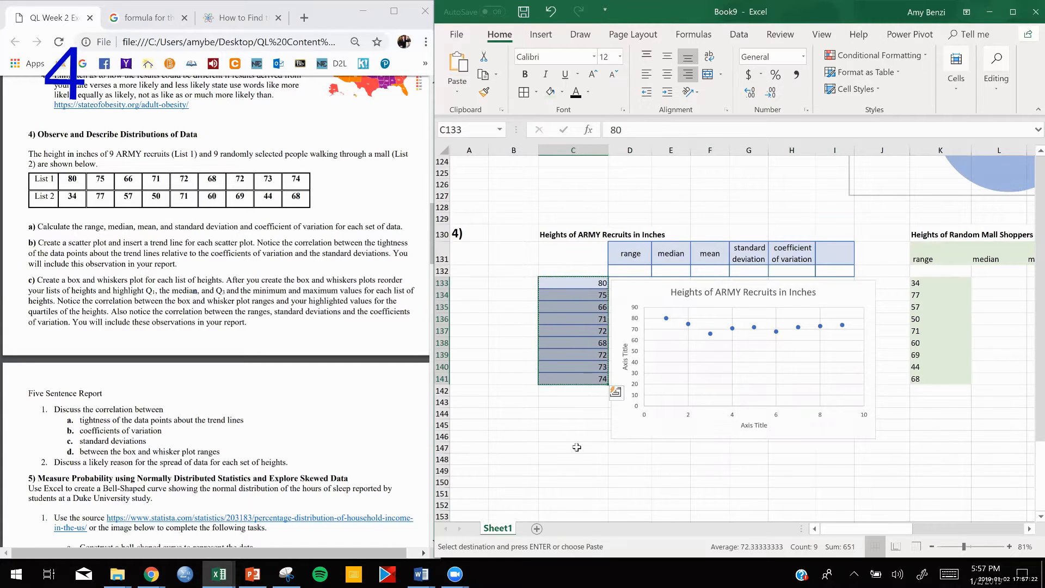
scroll(577, 448, "down", 2)
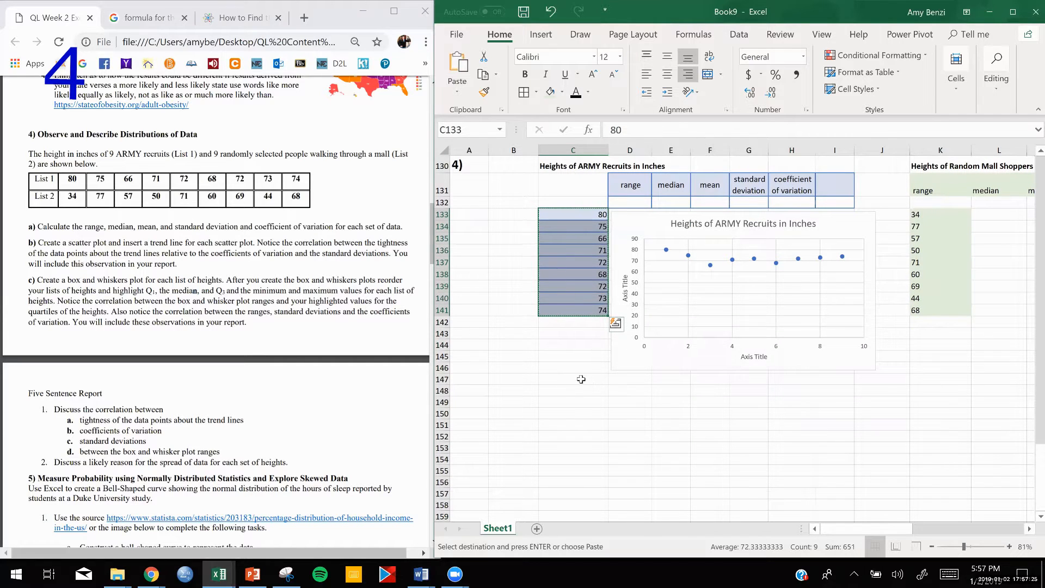
left_click_drag(581, 380, 574, 472)
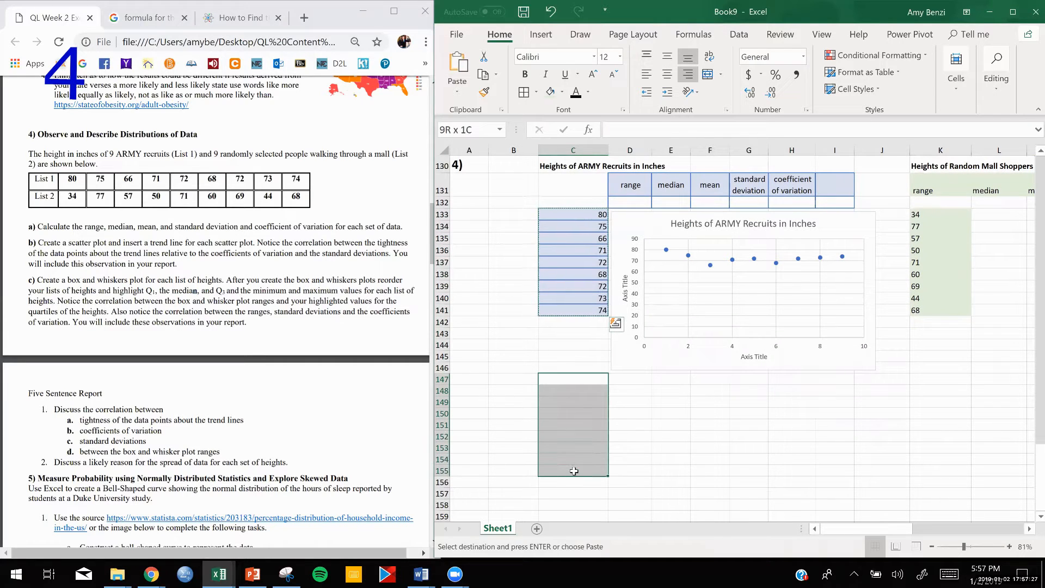
key("ctrl+v")
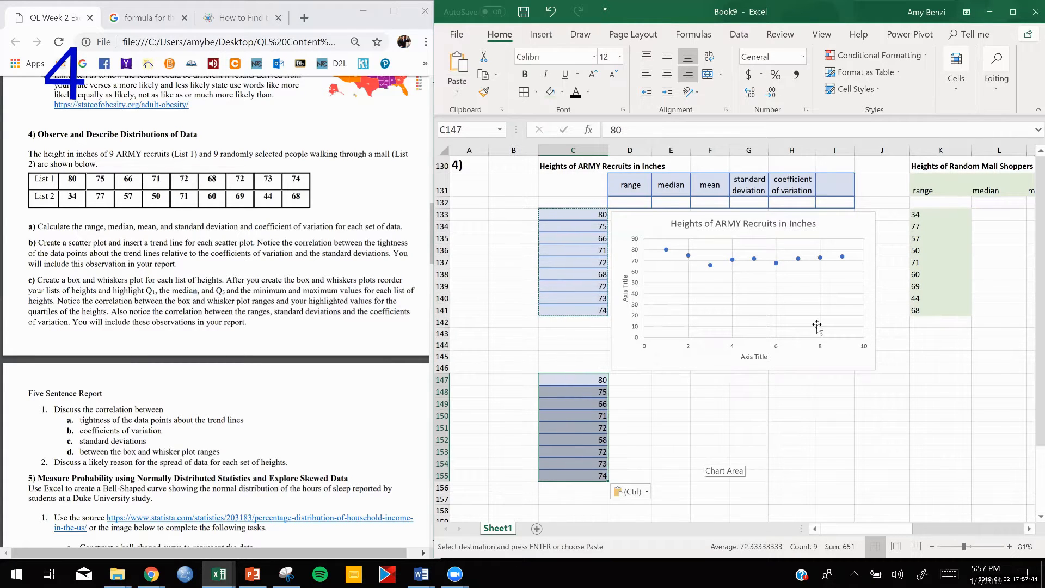
- Sort the copied heights in C147:C155 from largest to smallest
left_click(1003, 88)
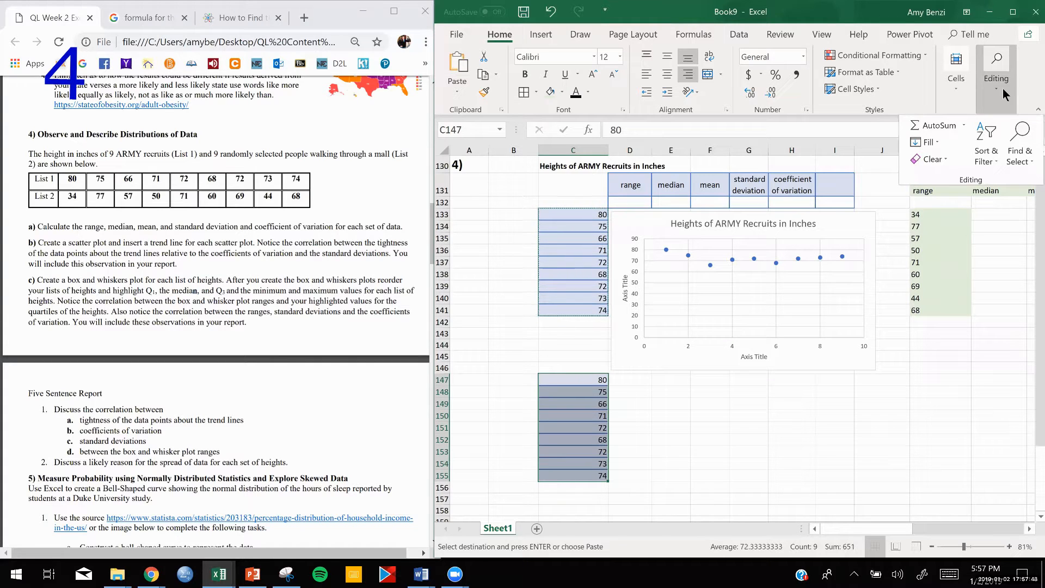
left_click(993, 166)
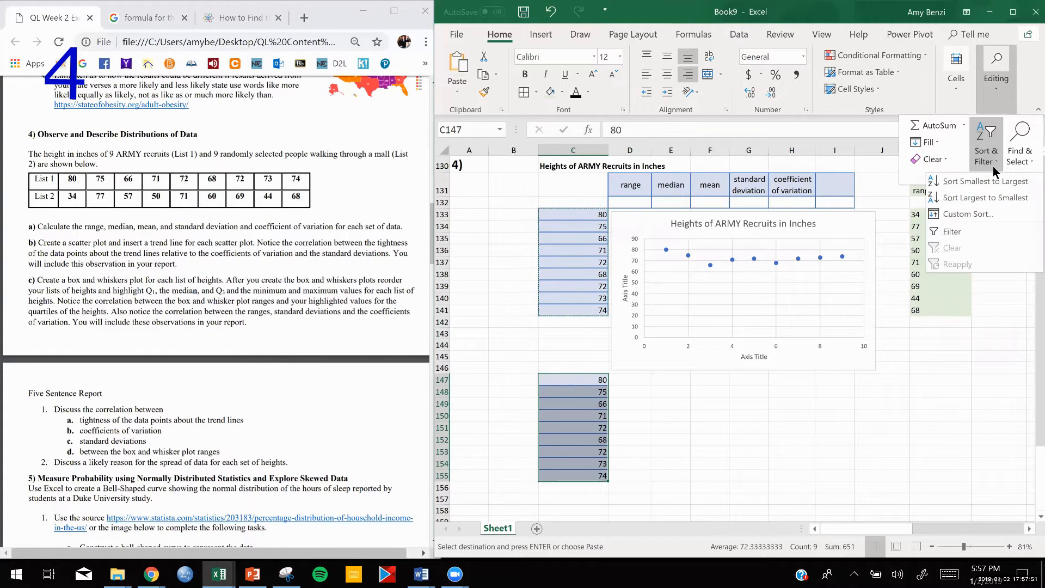
left_click(990, 198)
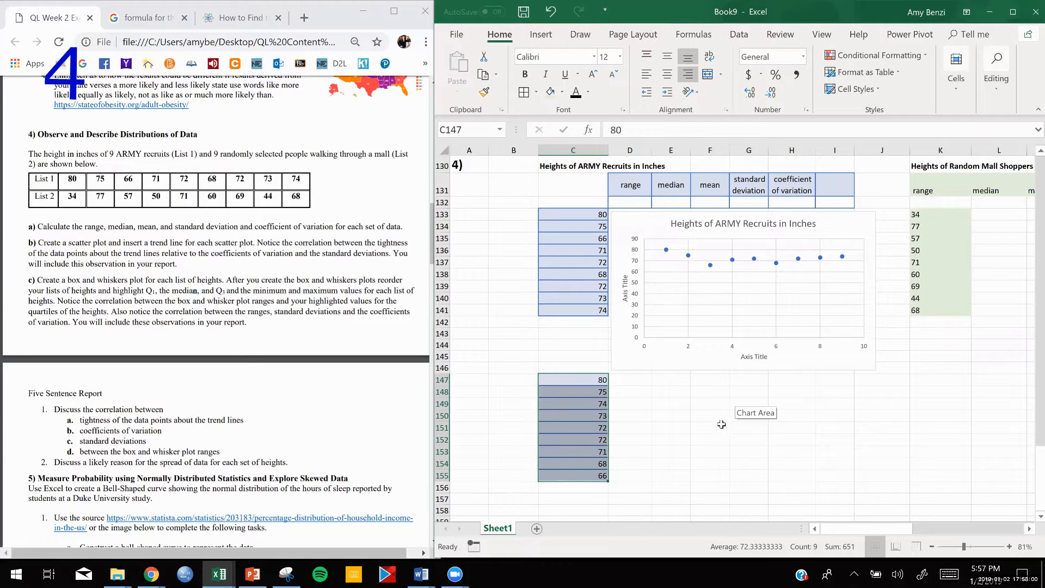
left_click(654, 416)
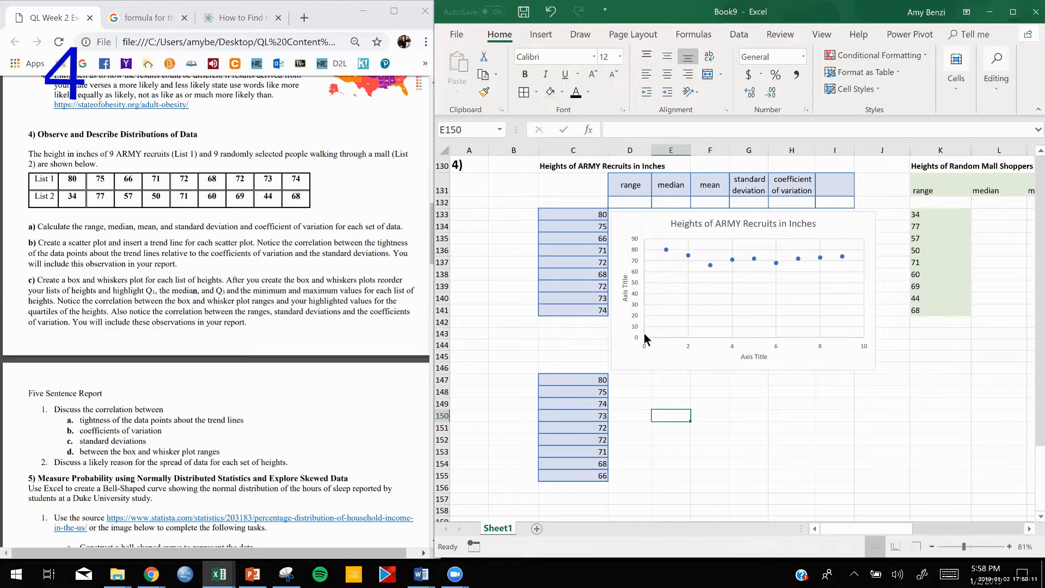
double_click(633, 203)
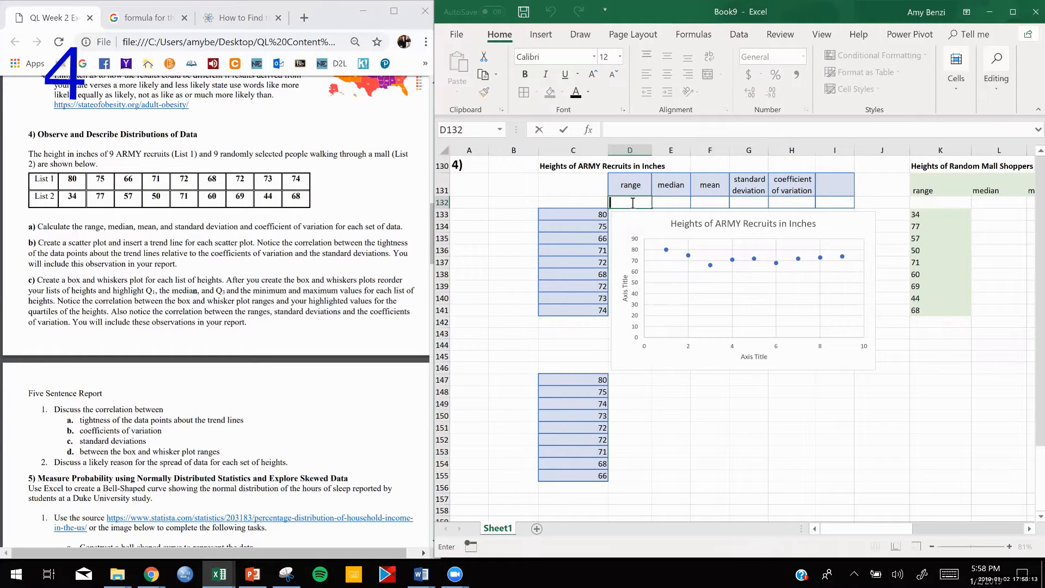
left_click(566, 376)
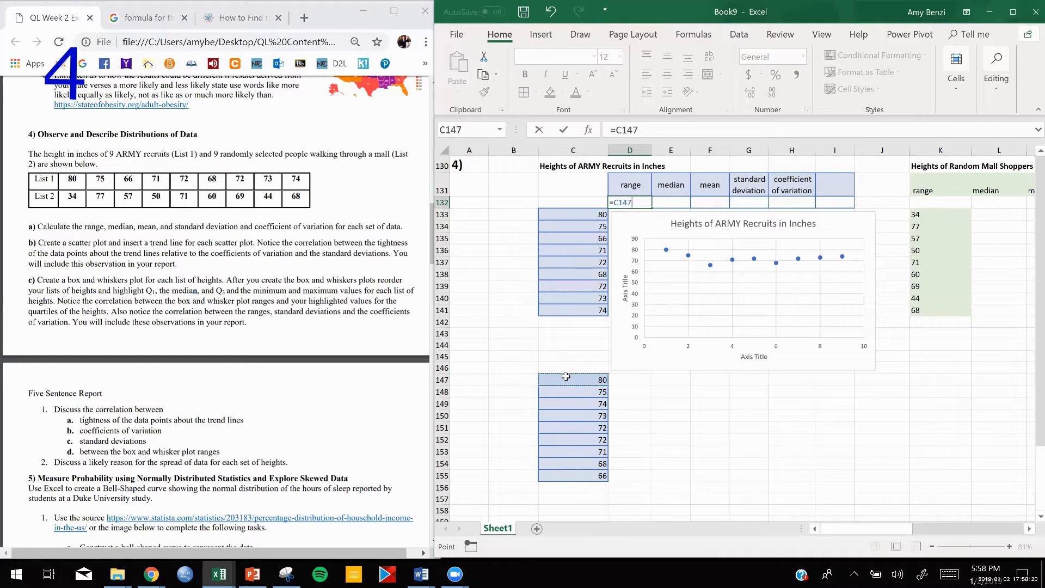
type("-")
left_click(577, 476)
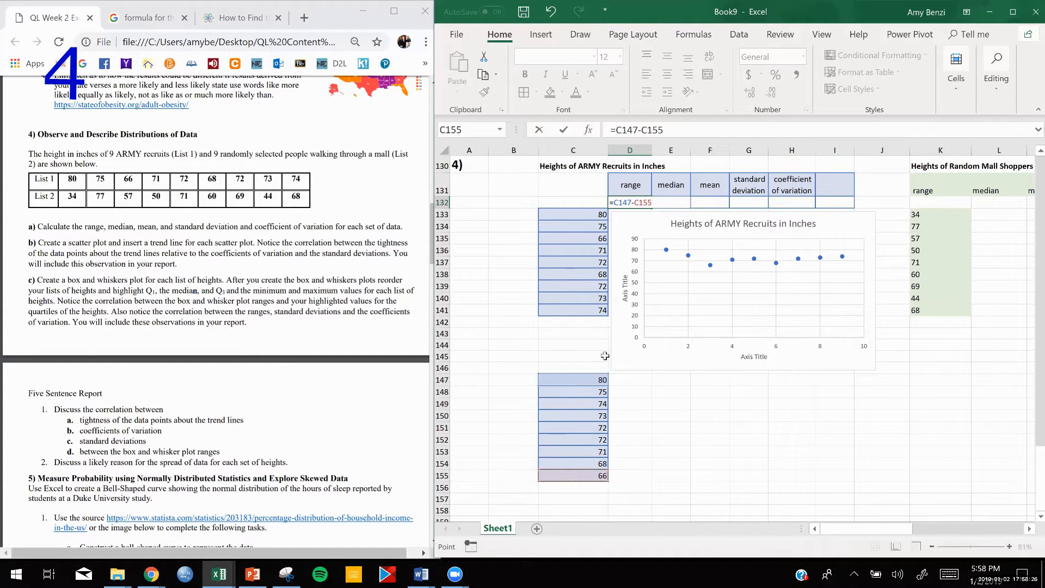
key("BackSpace")
key("BackSpace")
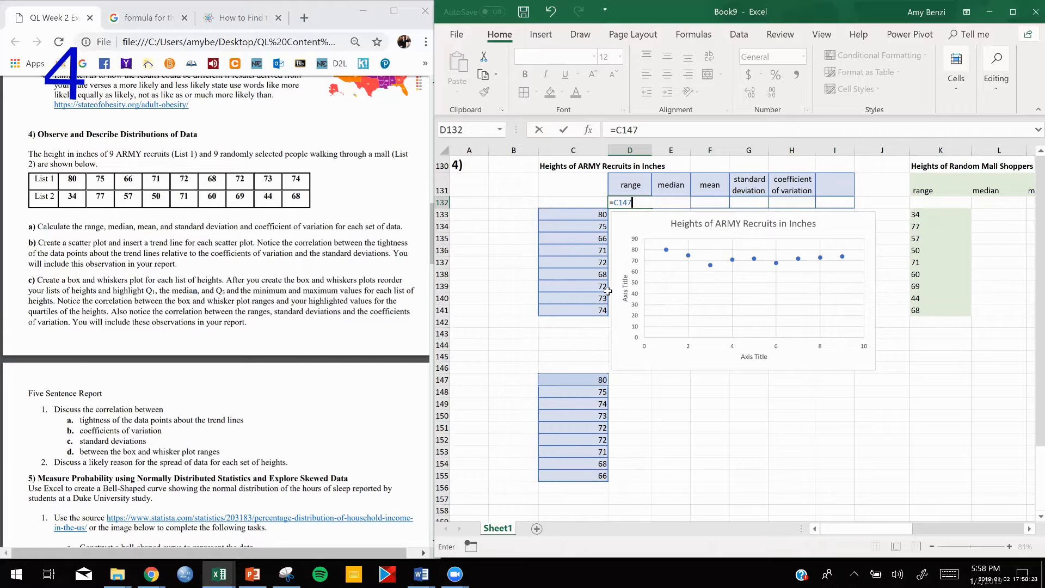
key("BackSpace")
key("BackSpace")
key("BackSpace")
key("BackSpace")
key("BackSpace")
left_click(612, 200)
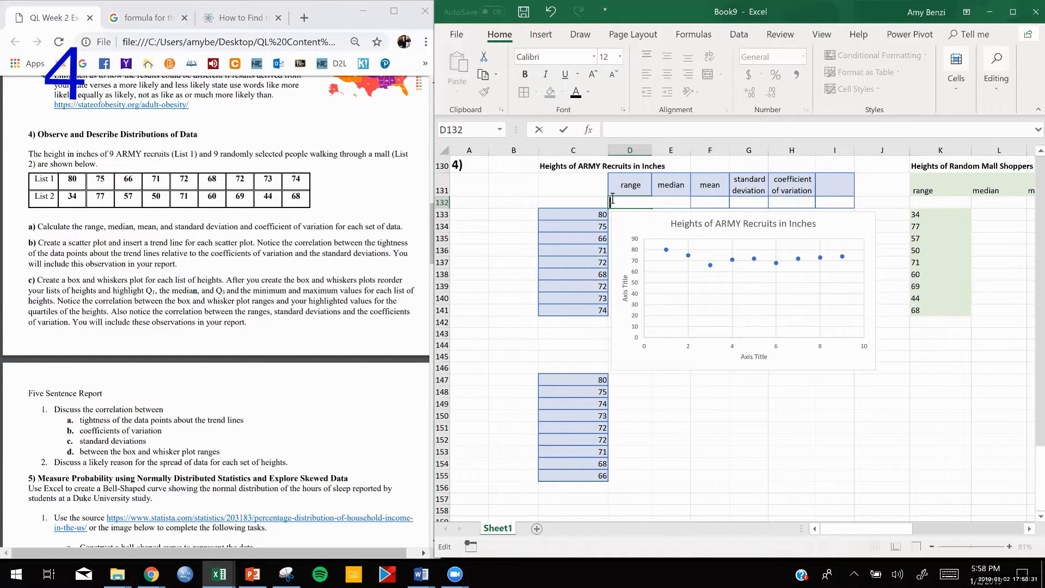
left_click(601, 194)
- Calculate the ARMY height range in D132 with the formula =C147-C155
double_click(623, 202)
type("=")
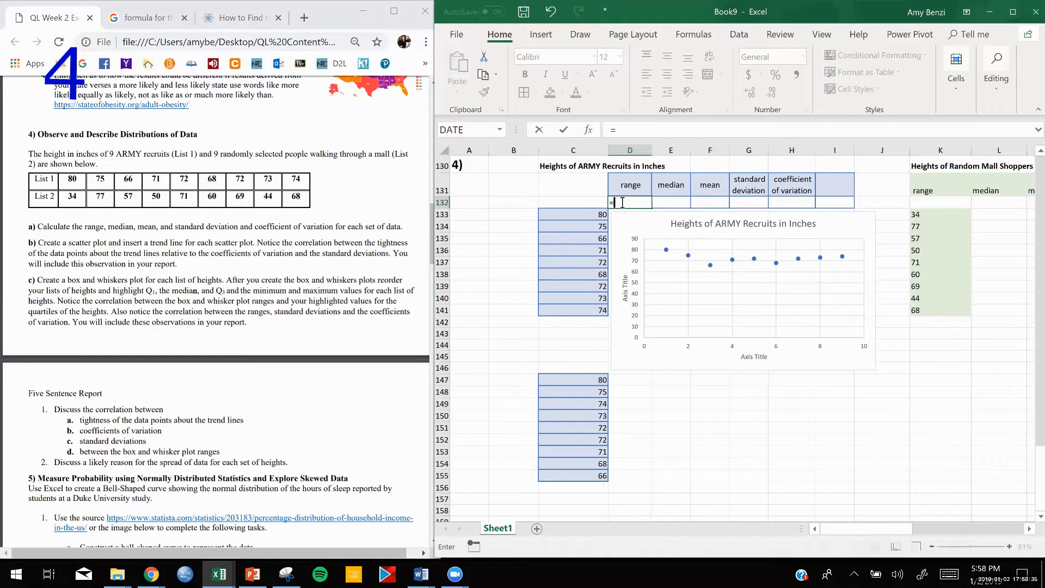
left_click(579, 381)
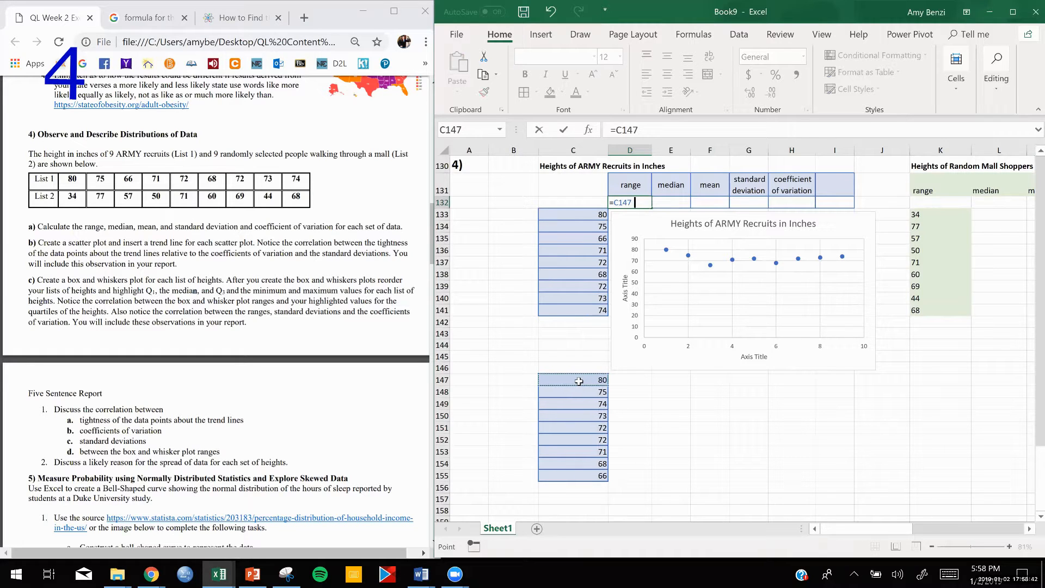
type("-")
left_click(577, 478)
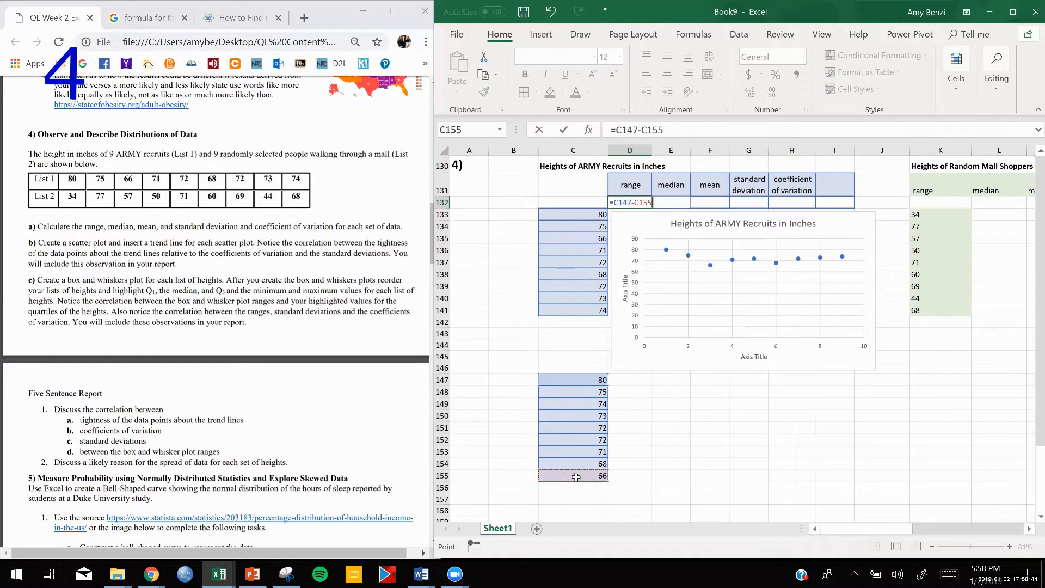
key("Return")
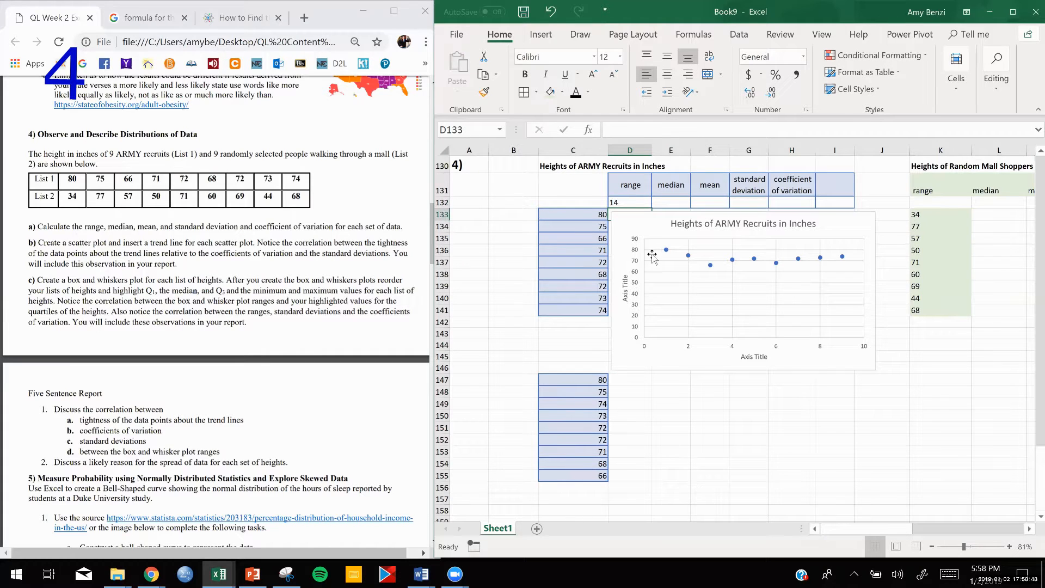
- Calculate the ARMY height median in E132 with the MEDIAN function over C133:C141
double_click(673, 202)
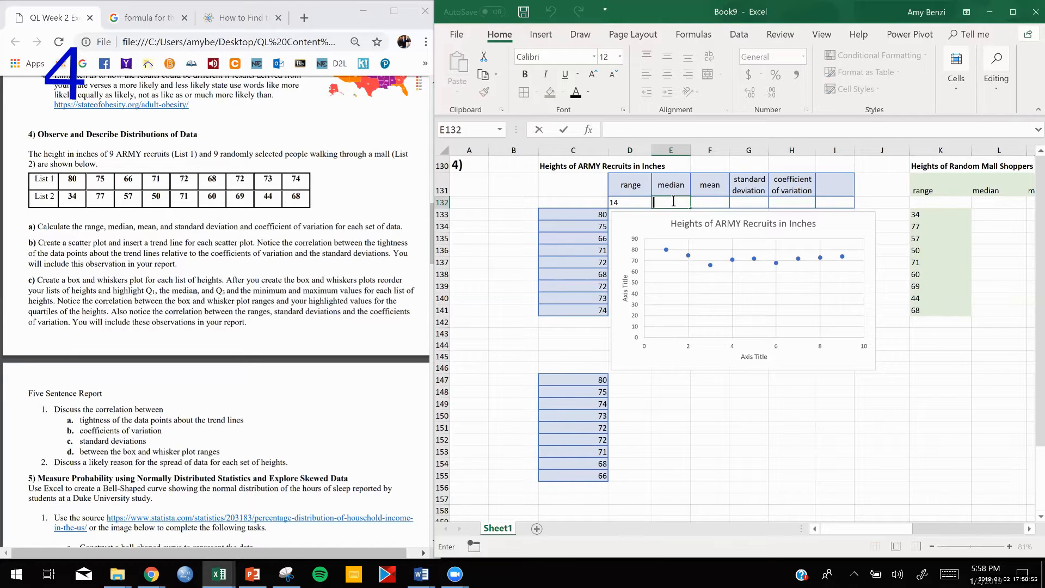
type("=med")
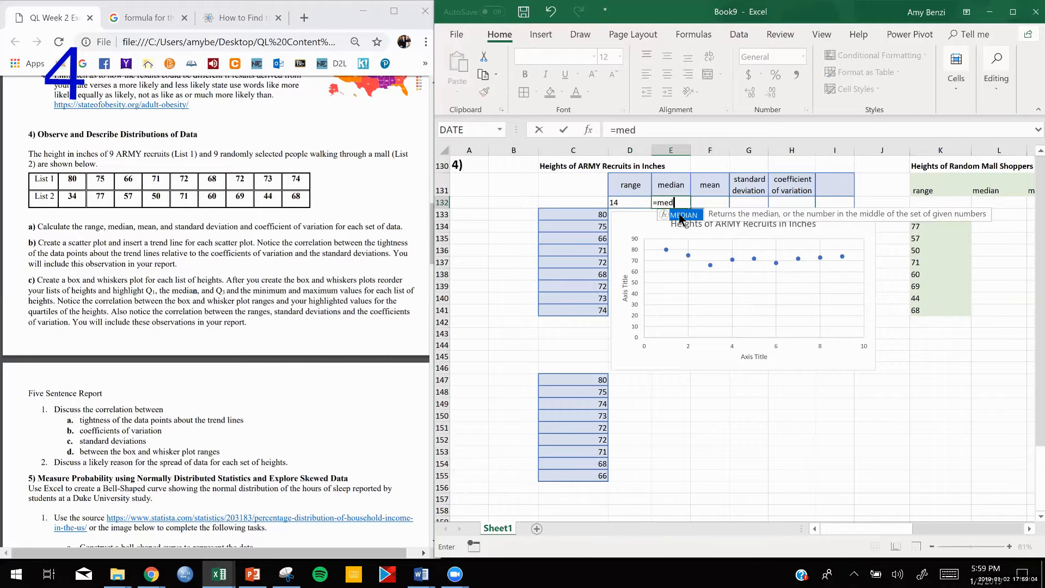
double_click(680, 215)
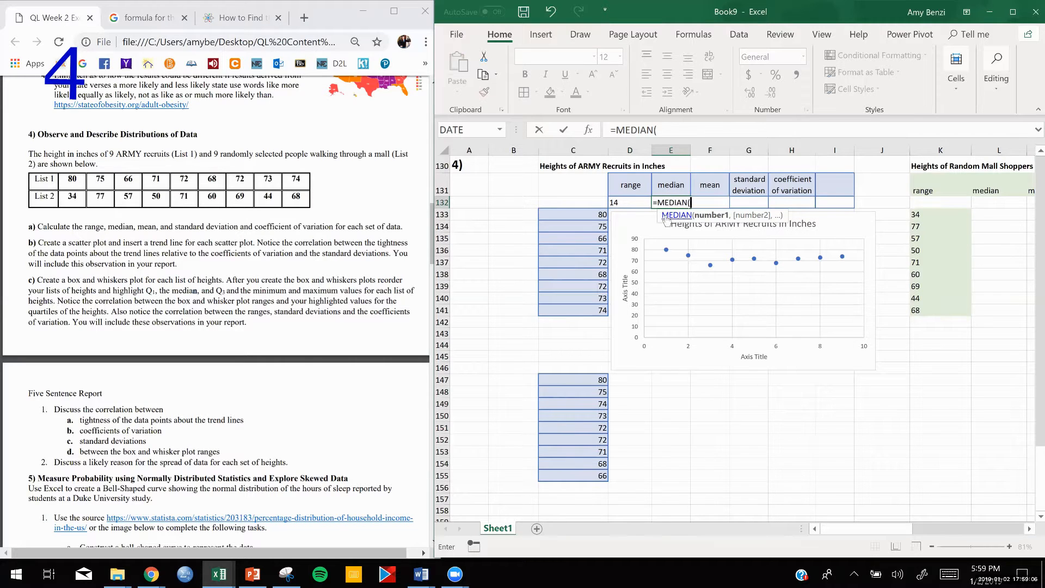
left_click_drag(596, 215, 593, 310)
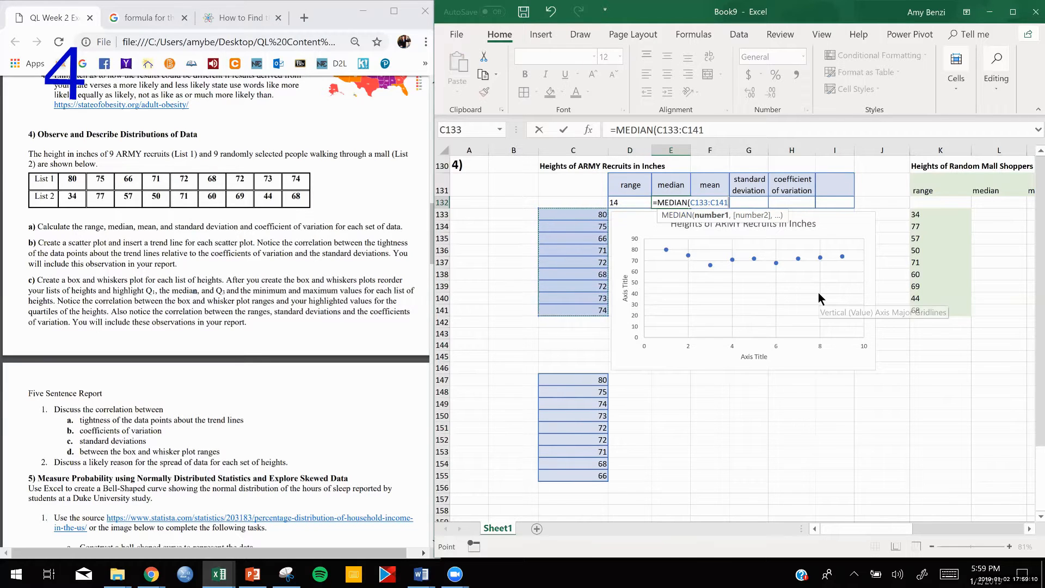
key("Return")
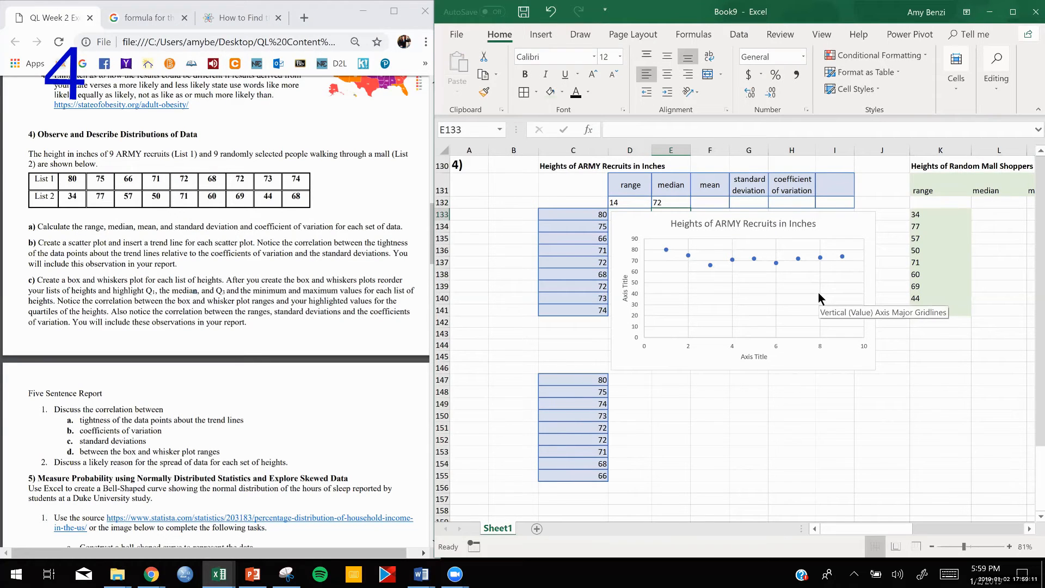
- Calculate the ARMY height mean in F132 with the AVERAGE function over C133:C141
double_click(716, 203)
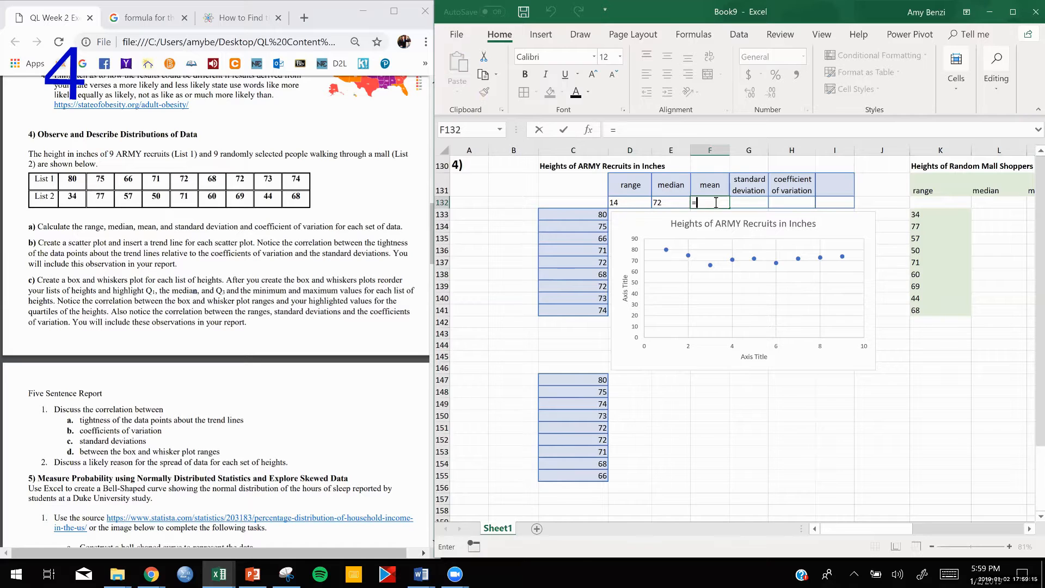
type("=a")
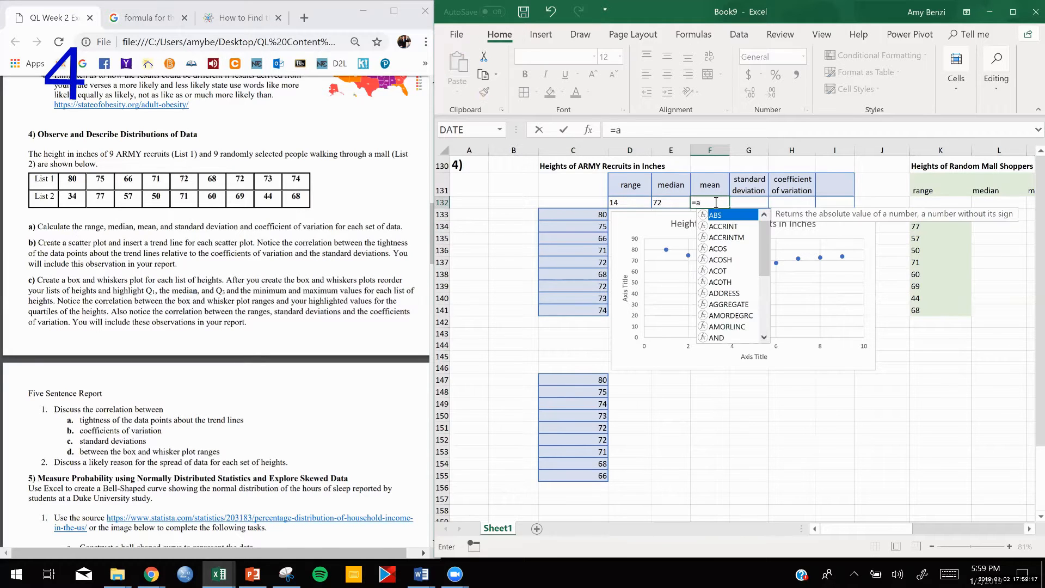
type("v")
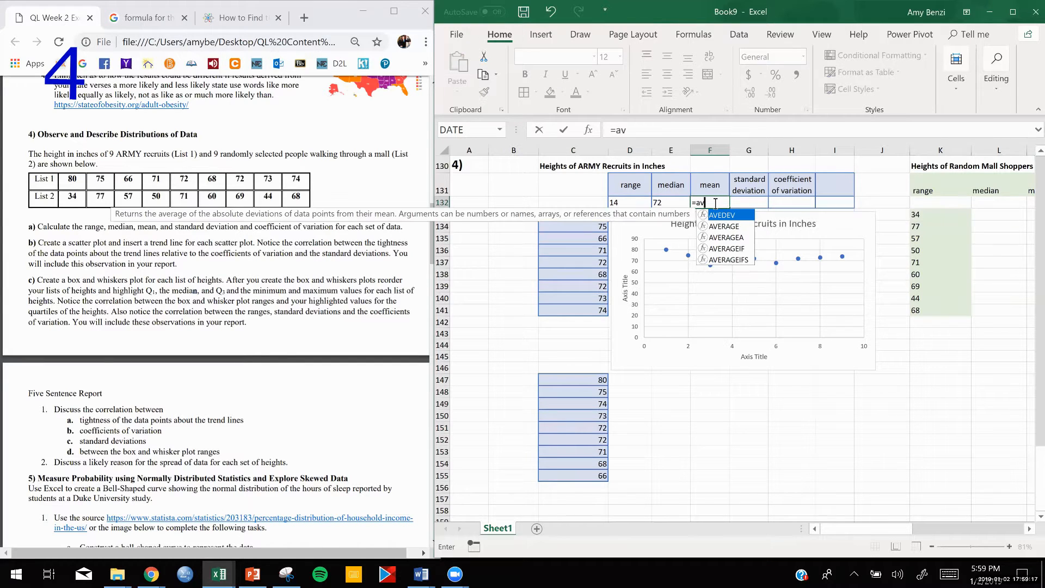
double_click(728, 231)
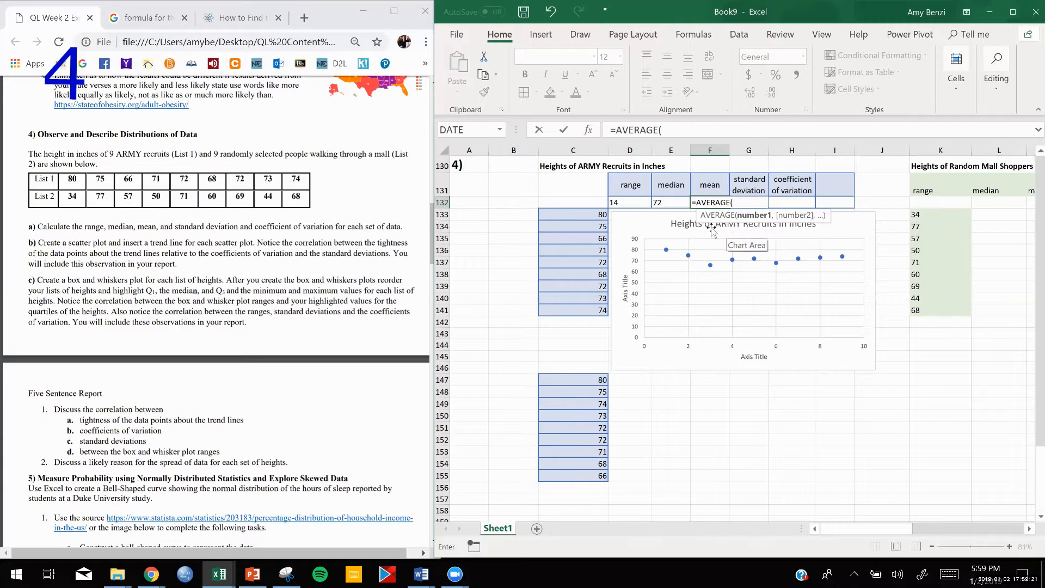
left_click_drag(593, 214, 590, 309)
key("Return")
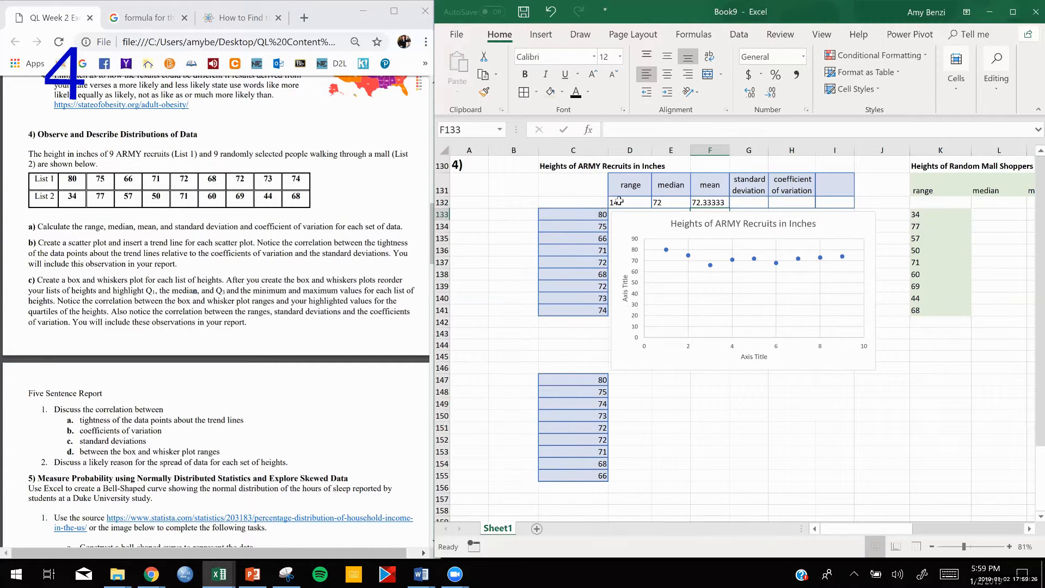
- Search Google in Chrome for "formula for standard deviation", examine the formula images, and return to the assignment document
double_click(752, 203)
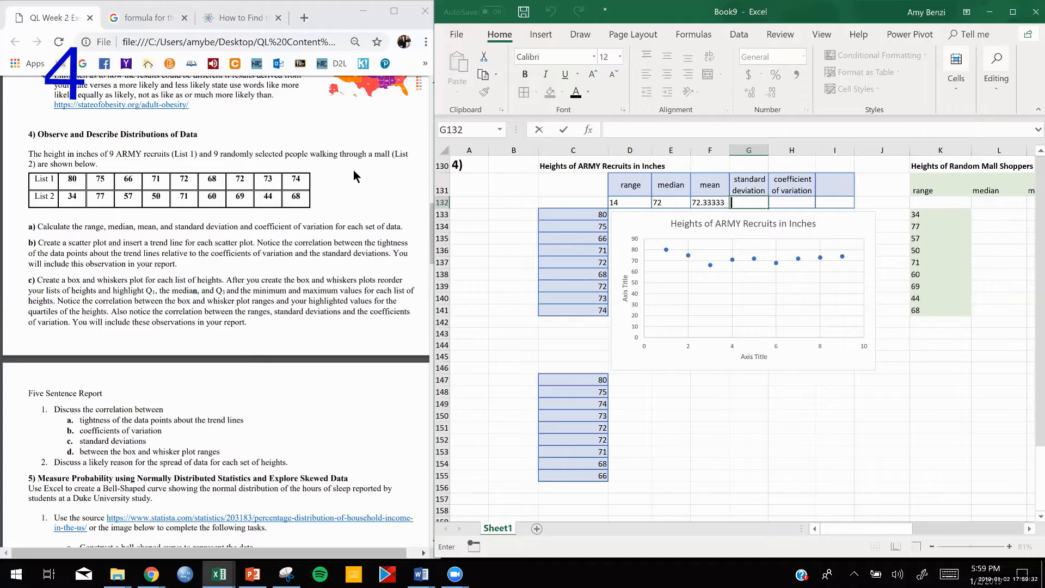
left_click(154, 21)
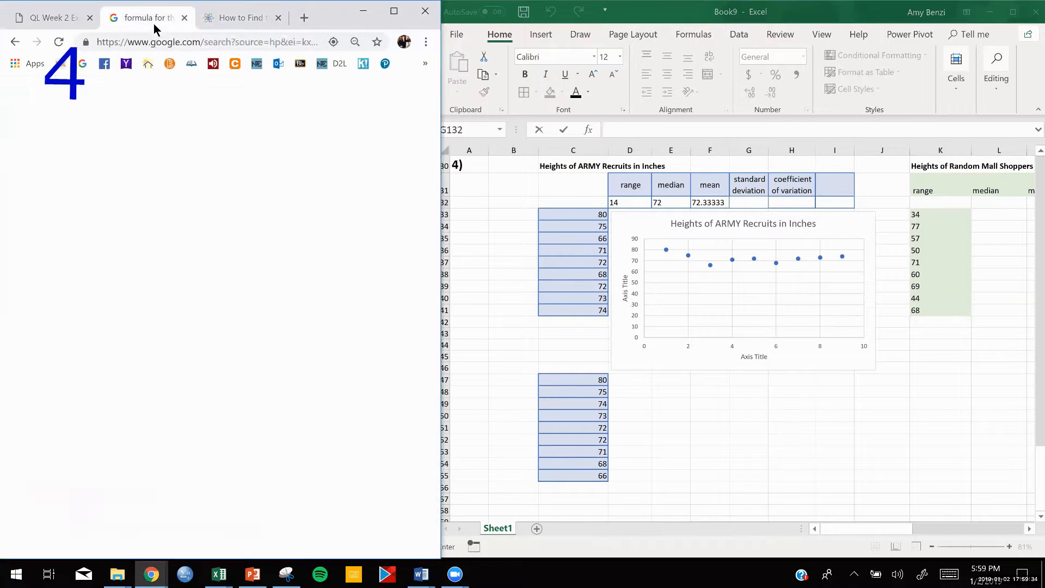
left_click(389, 105)
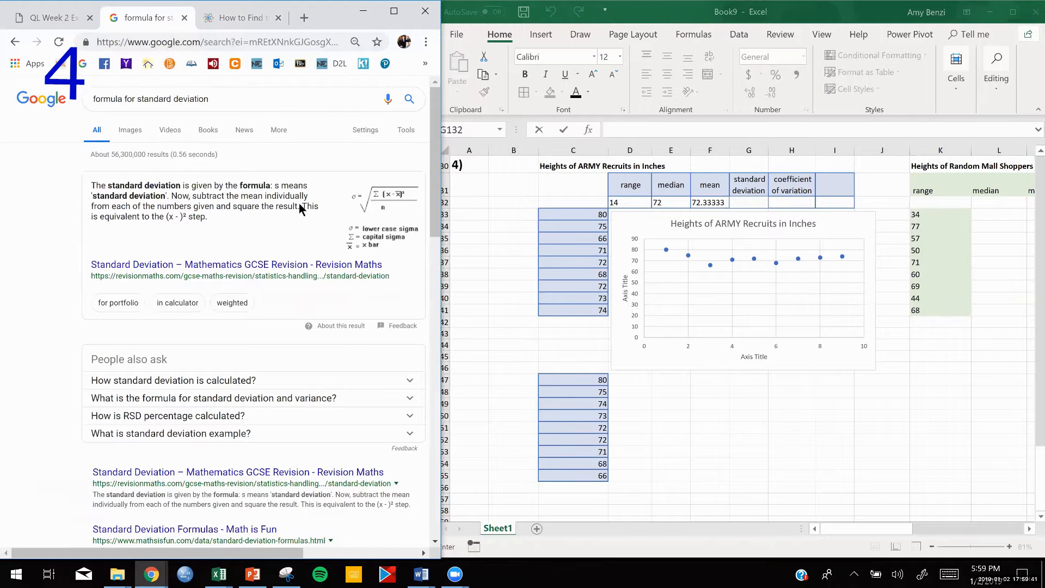
left_click(132, 136)
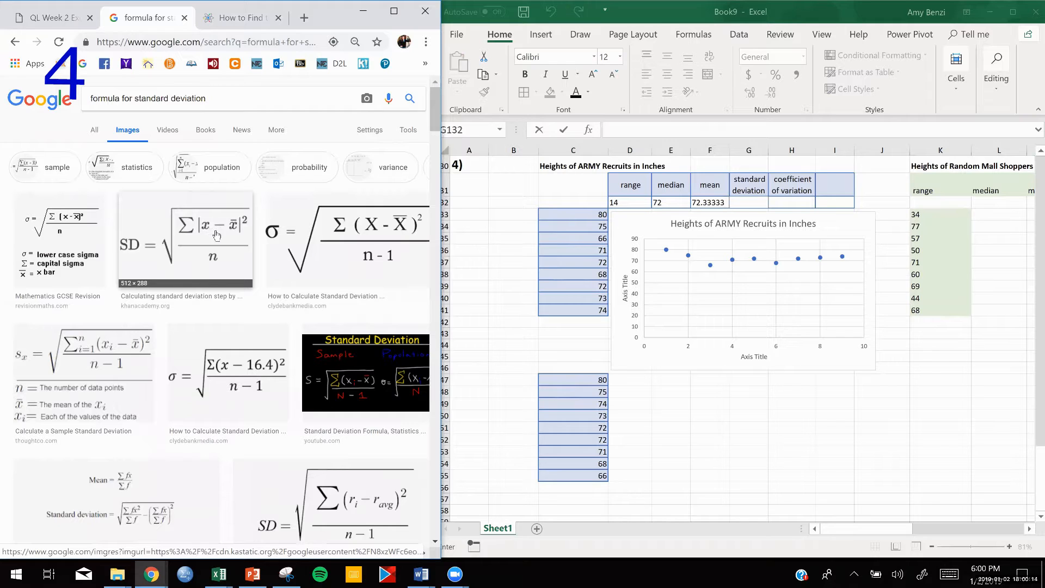
left_click(42, 19)
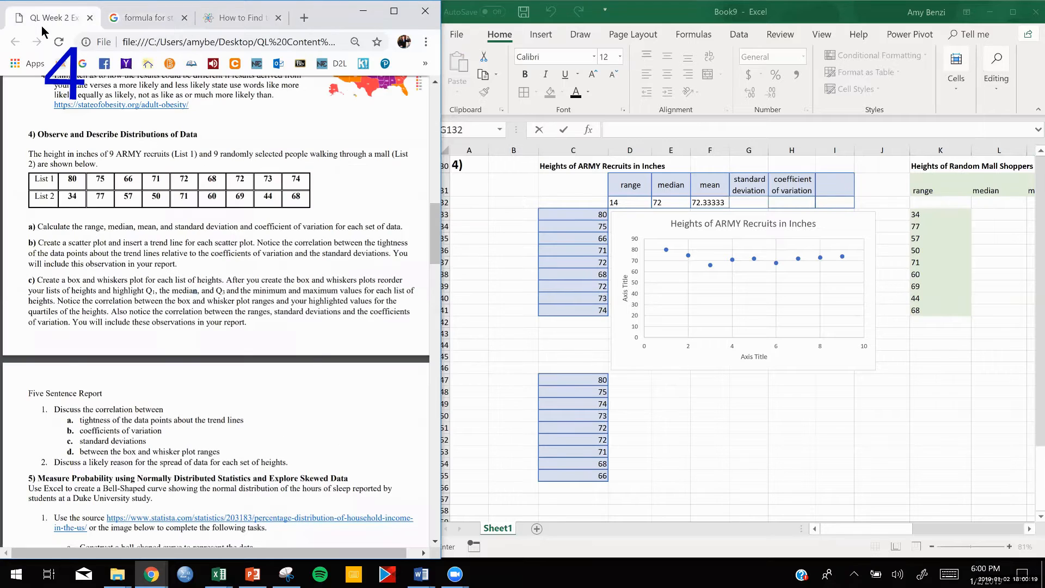
- Calculate the ARMY height standard deviation in G132 with the STDEV function over C133:C141
double_click(749, 202)
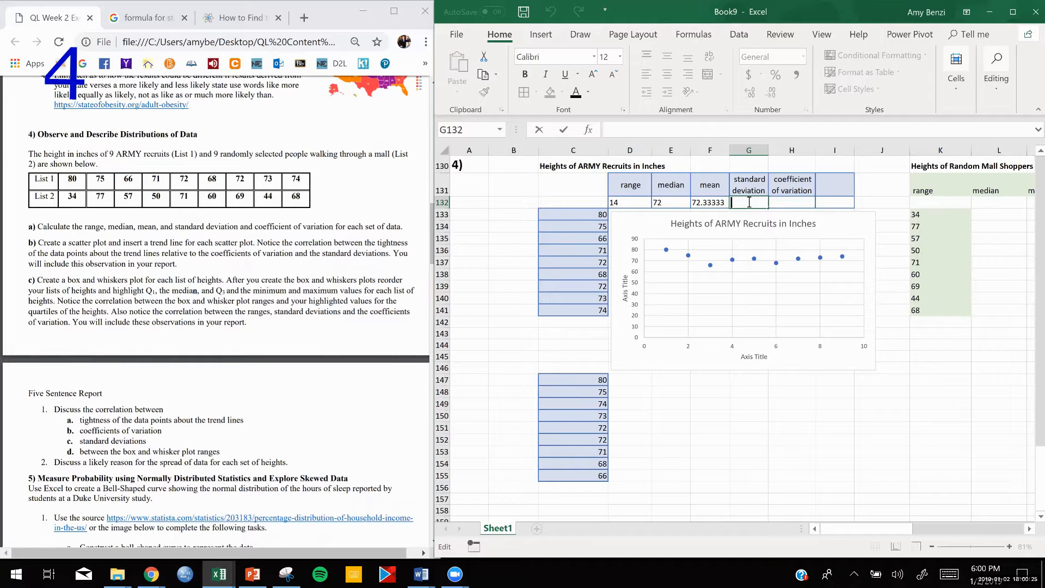
type("=st")
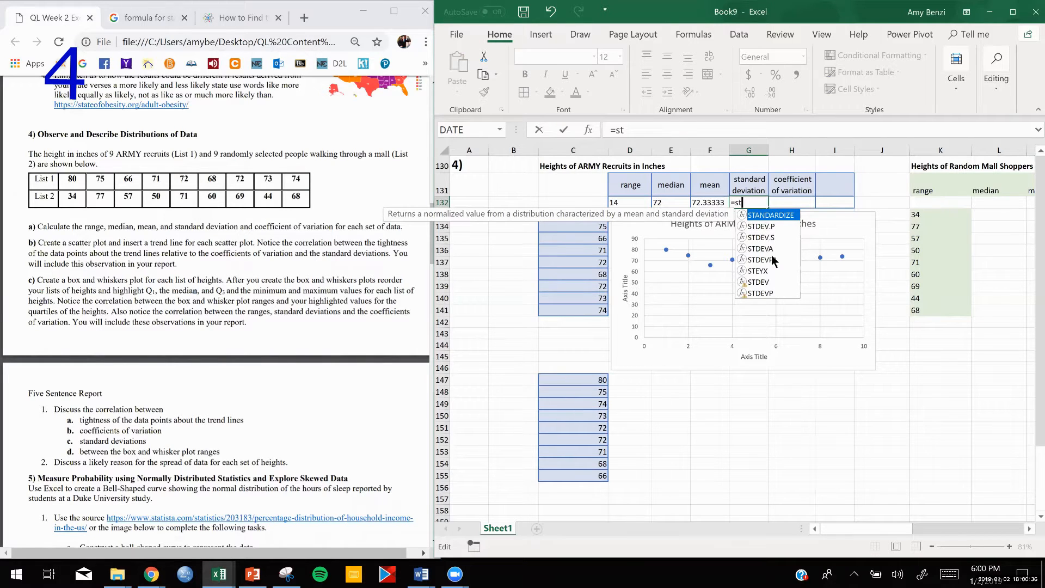
double_click(763, 282)
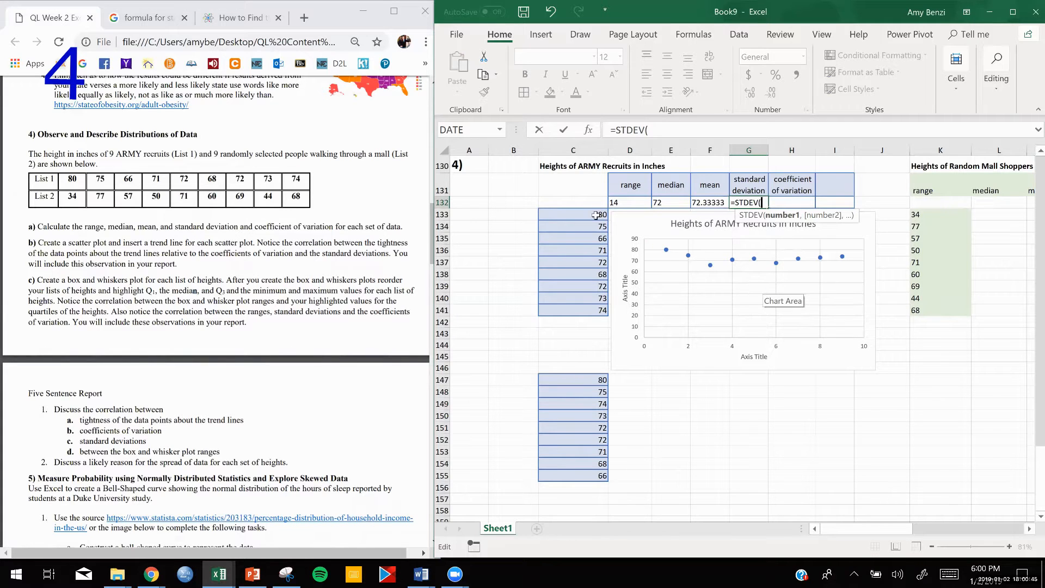
left_click_drag(596, 215, 582, 309)
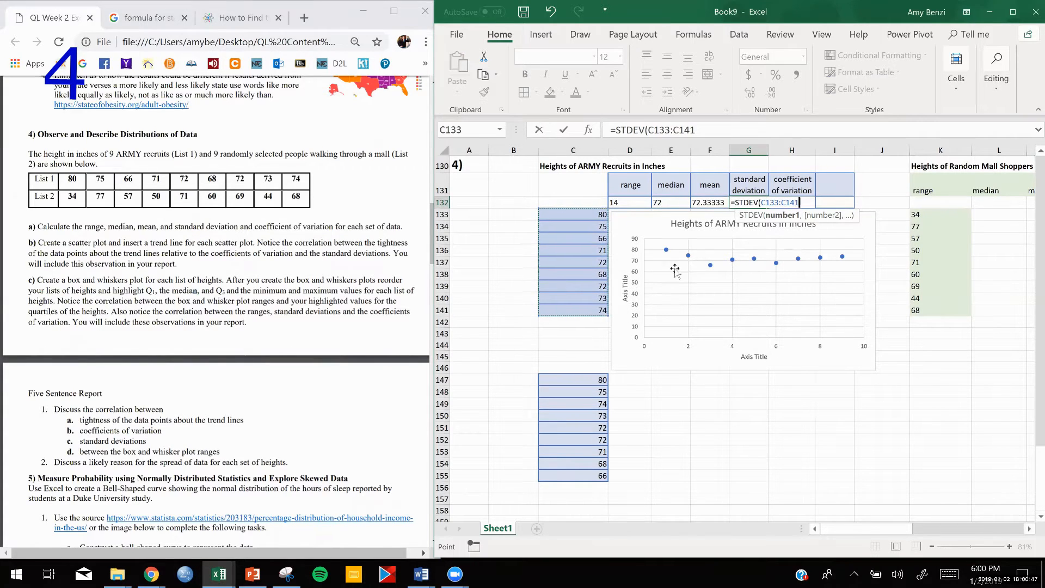
key("Return")
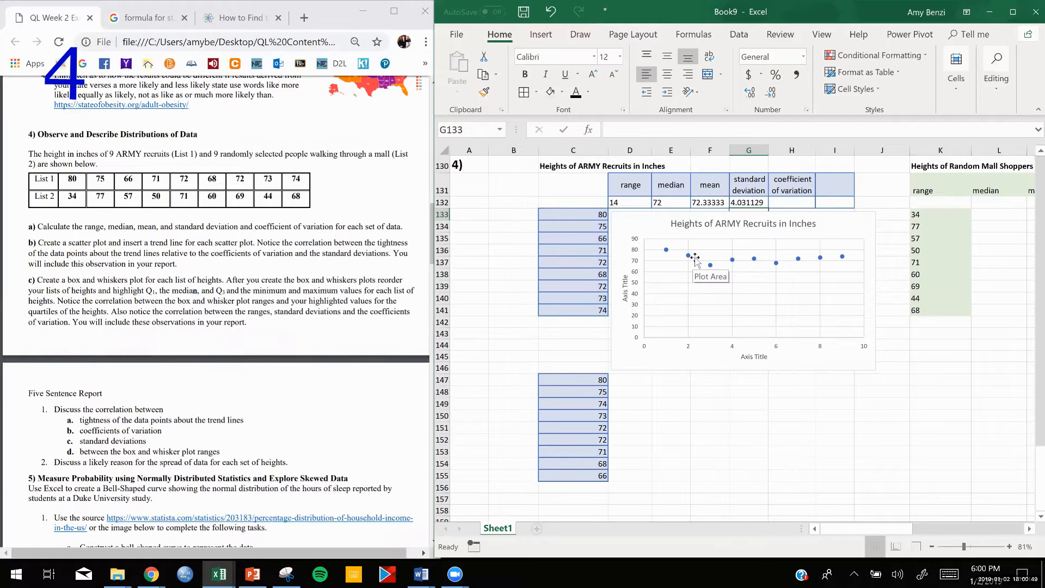
- Calculate the ARMY coefficient of variation in H132 with the formula =G132/F132
double_click(786, 202)
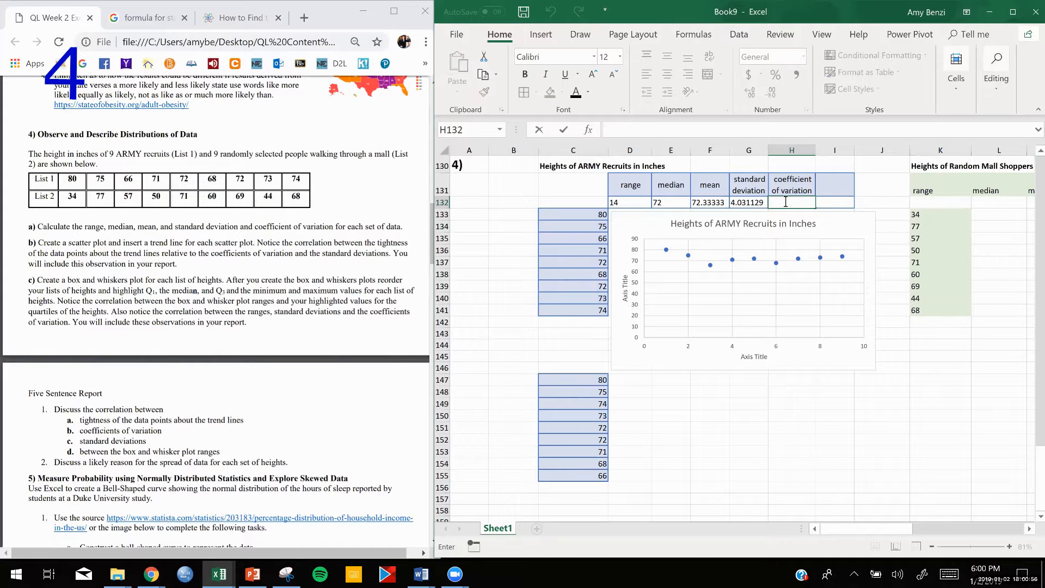
type("=")
left_click(756, 203)
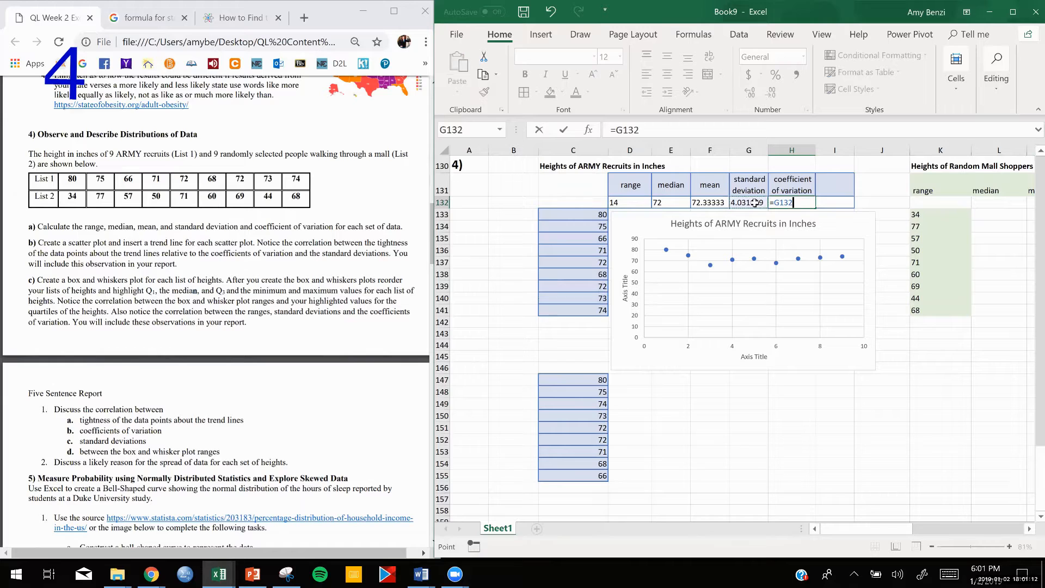
type("/")
left_click(708, 202)
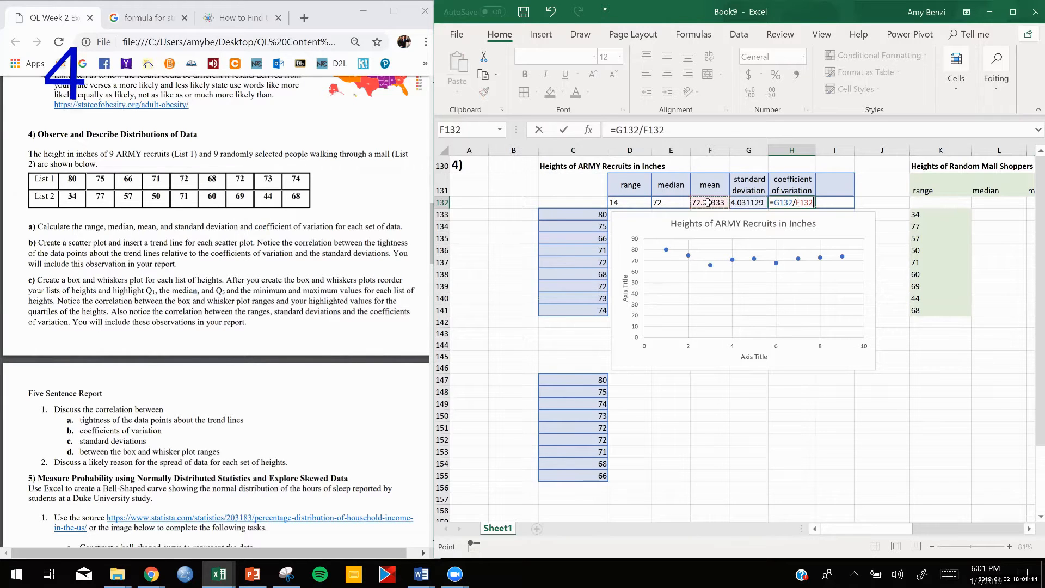
key("Return")
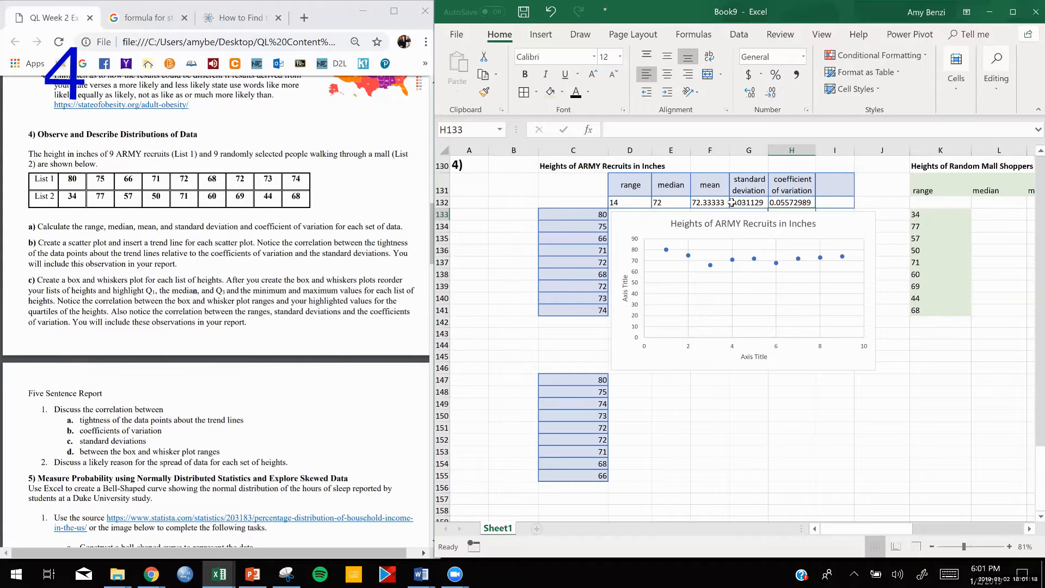
- Insert a Box & Whisker chart from the sorted ARMY heights in C147:C155
scroll(732, 203, "up", 3)
scroll(733, 203, "left", 1)
left_click(461, 353)
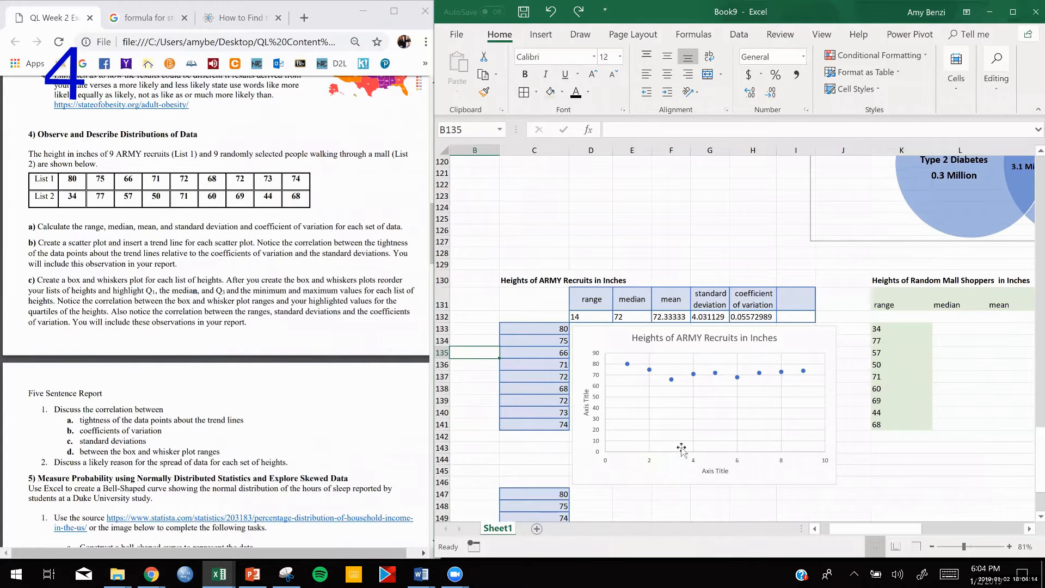
scroll(712, 435, "down", 3)
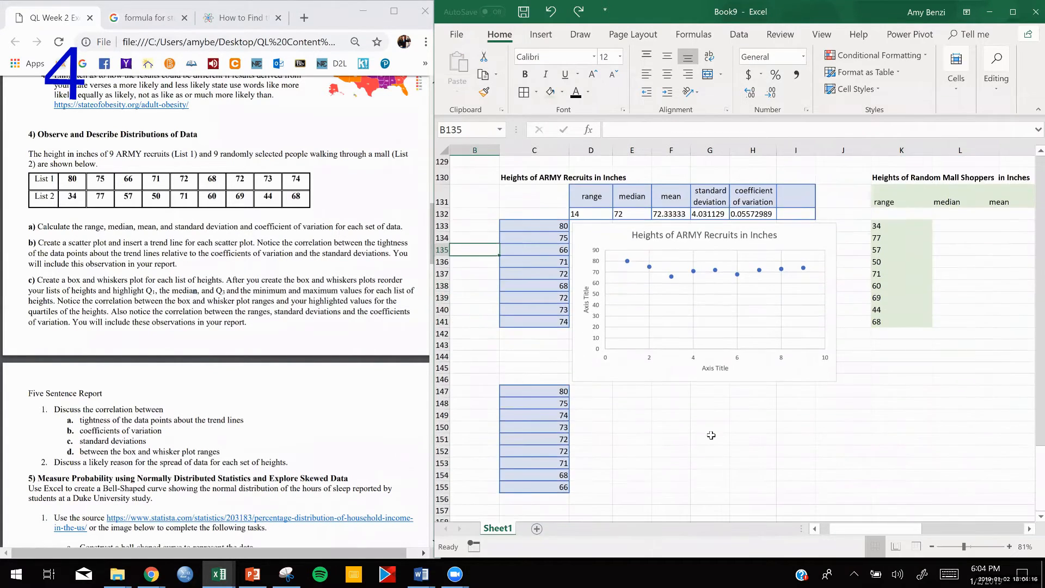
scroll(711, 436, "down", 1)
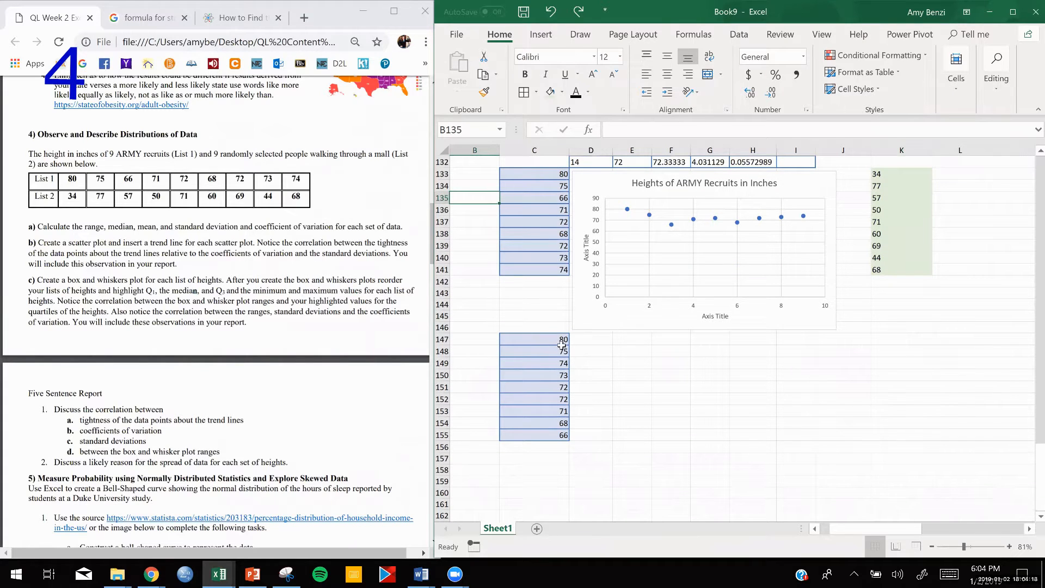
left_click_drag(536, 342, 535, 435)
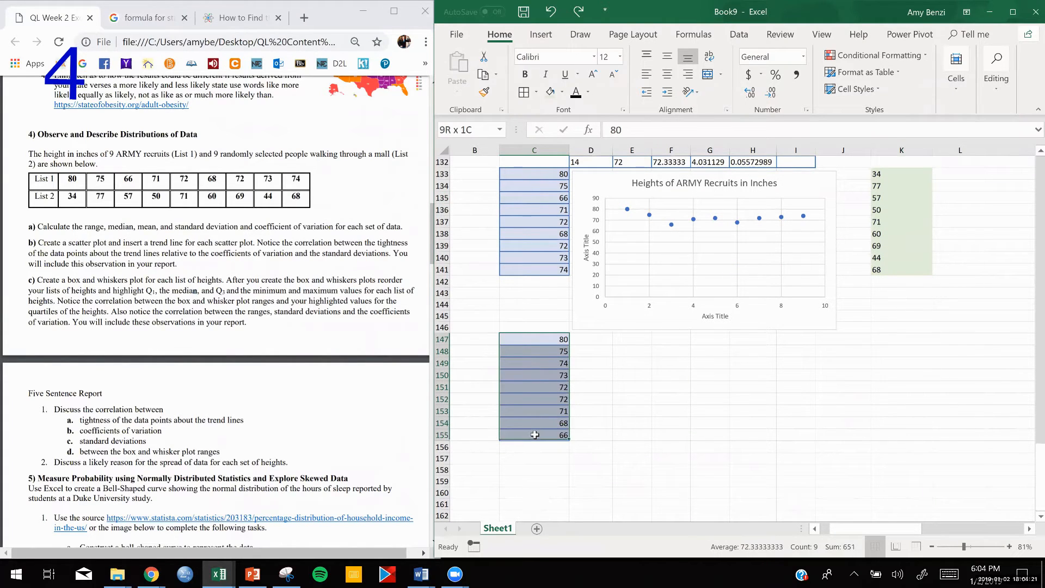
left_click(541, 35)
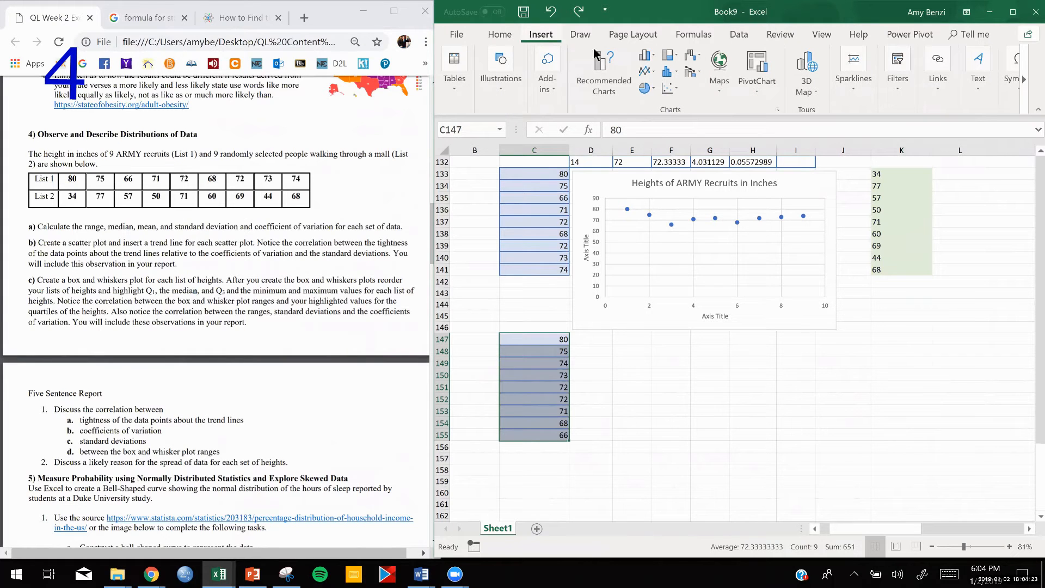
left_click(677, 86)
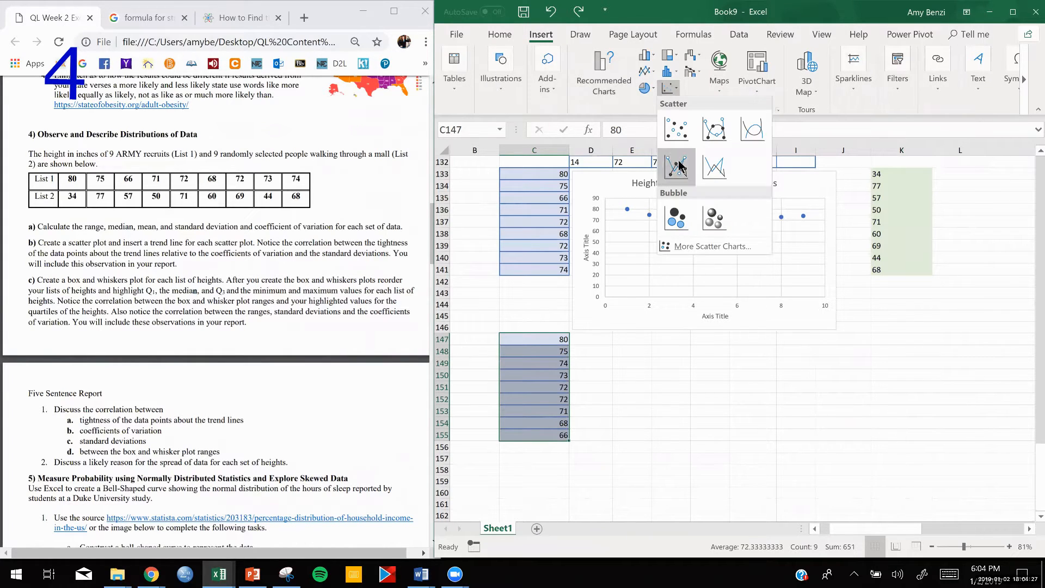
left_click(713, 247)
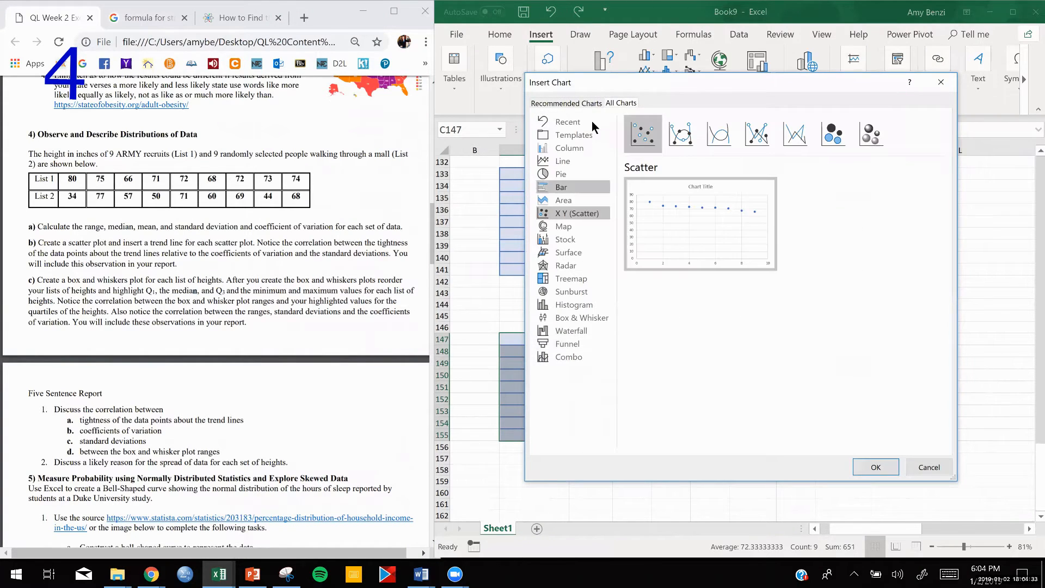
left_click(576, 318)
left_click(875, 468)
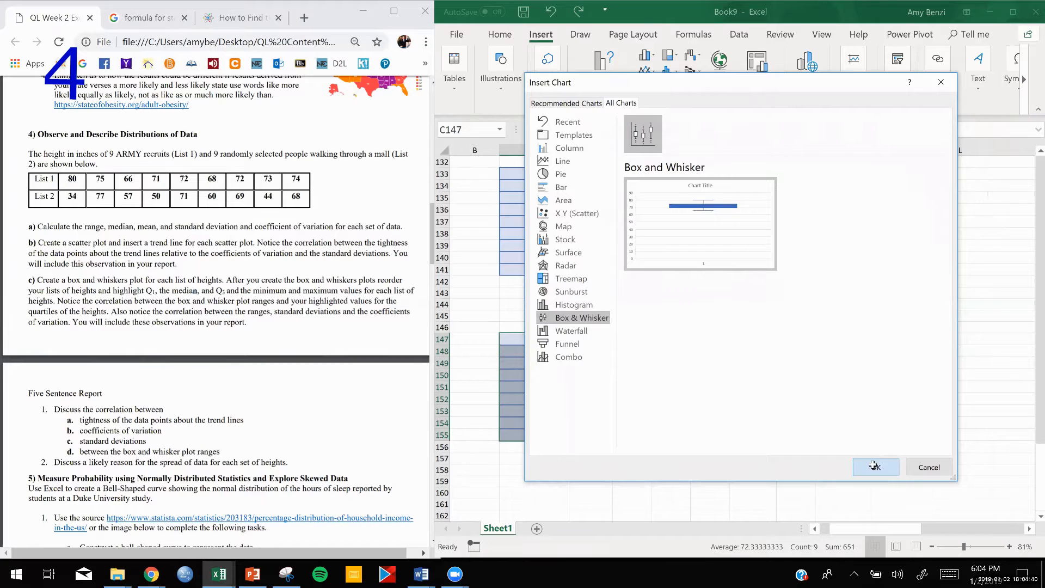
- Place the box and whisker chart below the ARMY scatter plot and add axis titles to it
left_click_drag(786, 266, 757, 344)
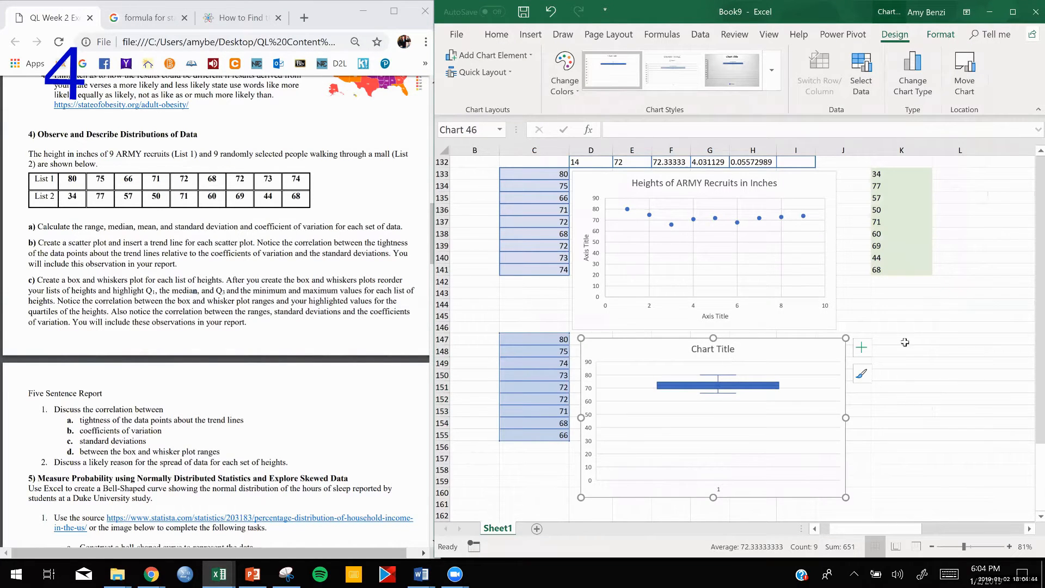
left_click(862, 347)
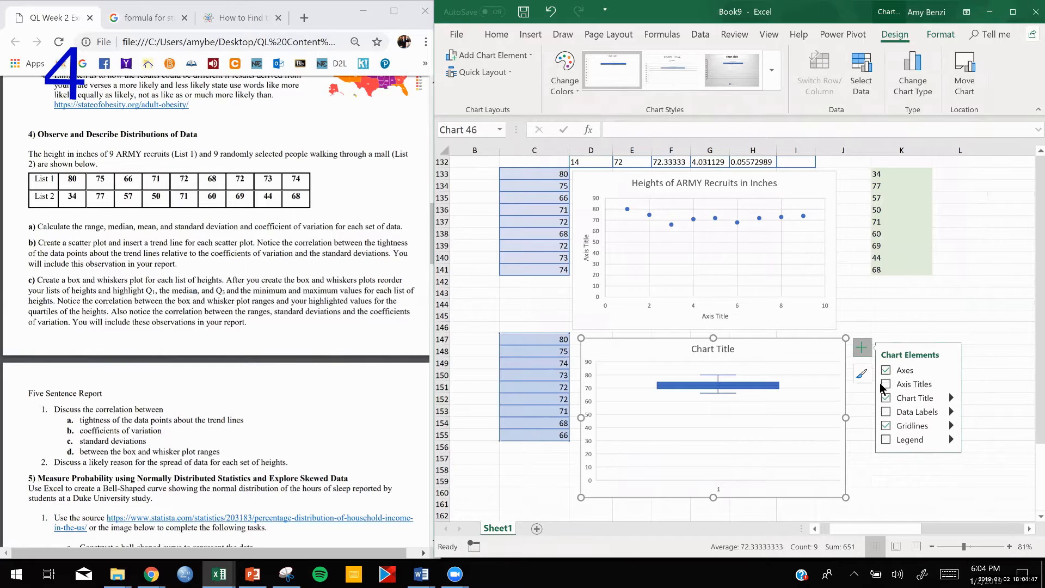
left_click(903, 385)
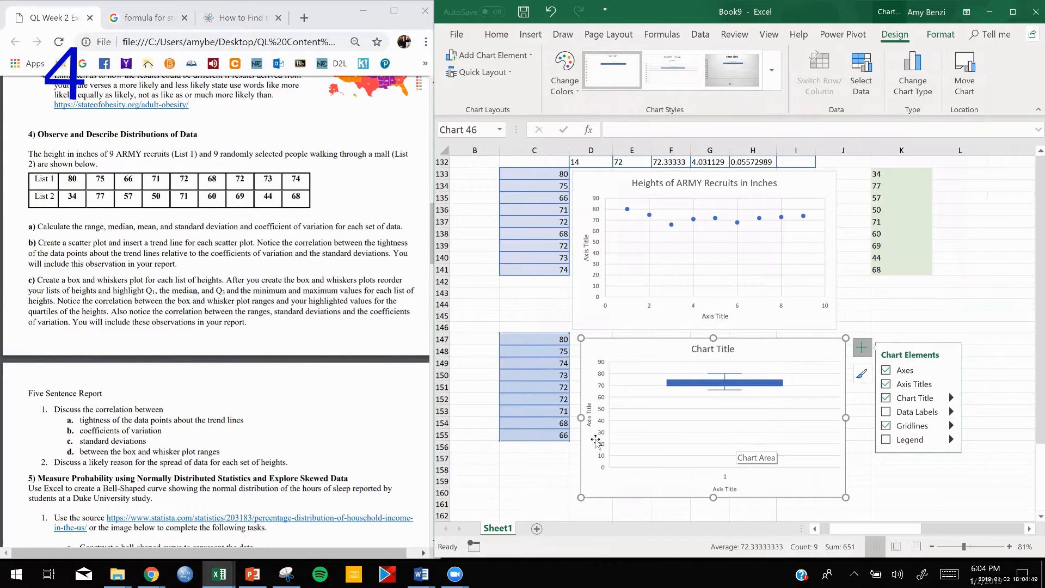
left_click(905, 308)
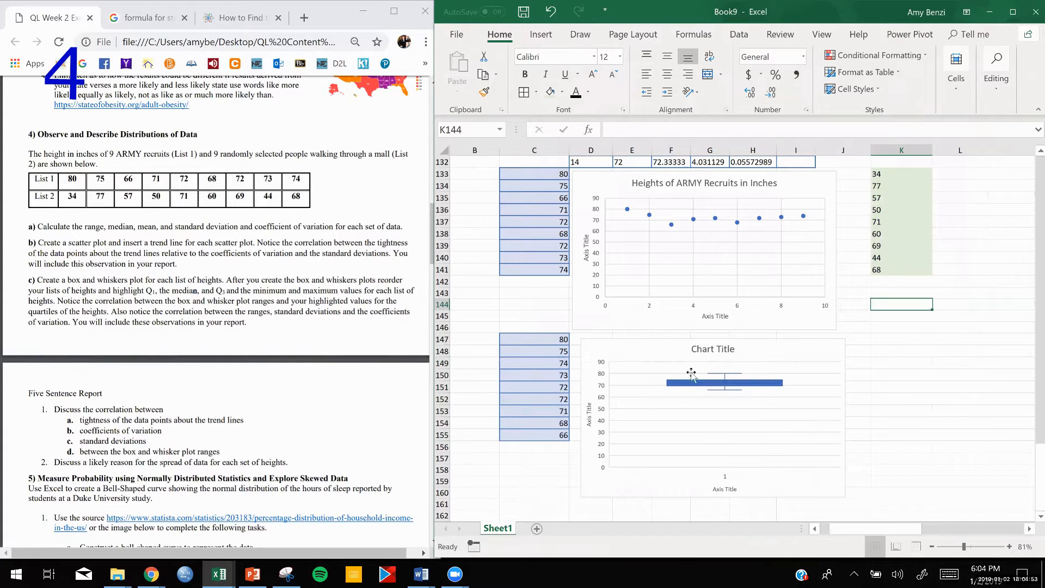
- Reposition the box and whisker chart beside the sorted heights, leaving a small gap to the right of column C
left_click_drag(743, 352, 799, 349)
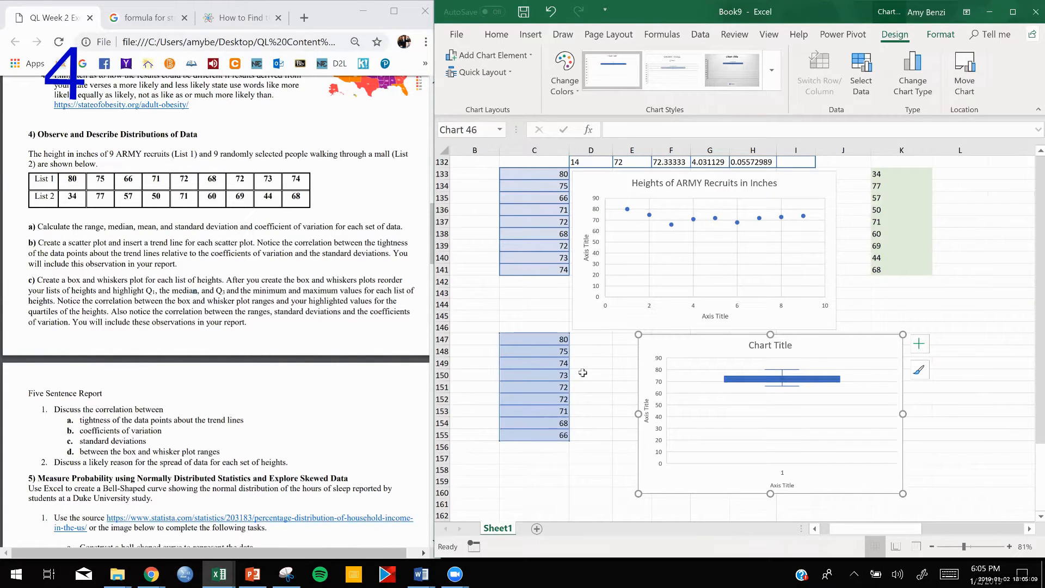
scroll(681, 234, "up", 1)
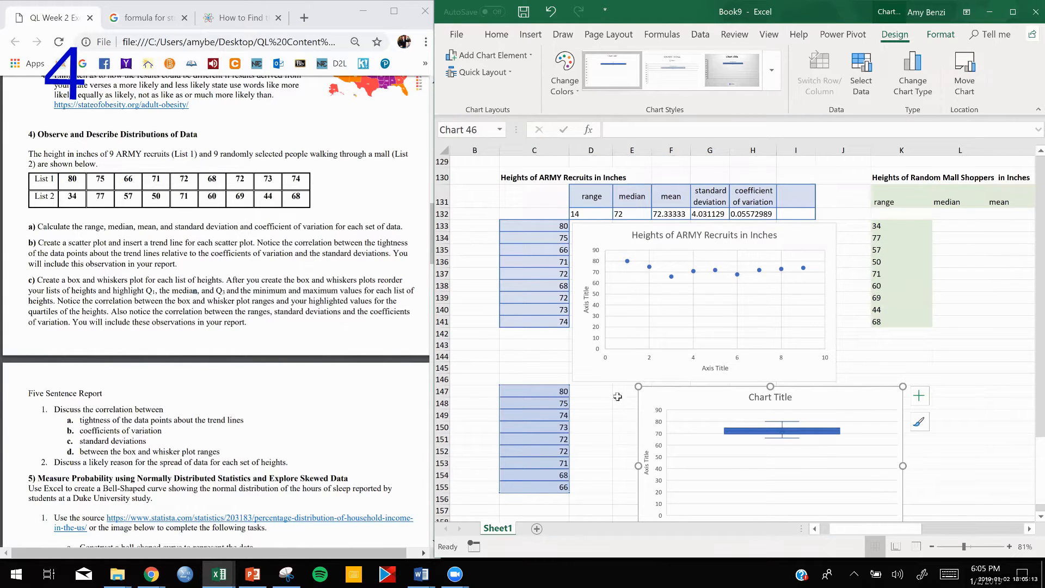
left_click(547, 441)
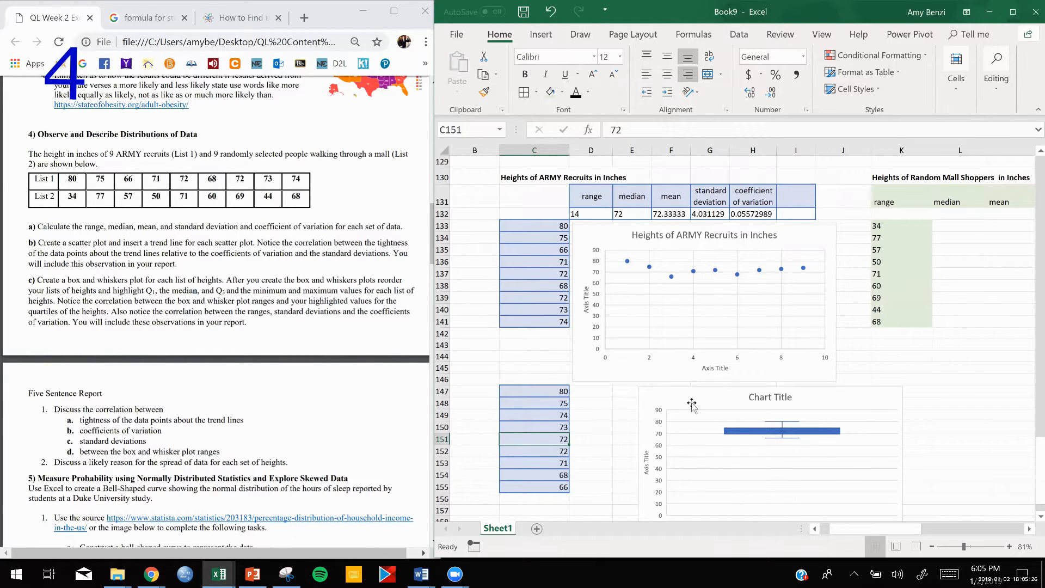
left_click_drag(688, 402, 664, 403)
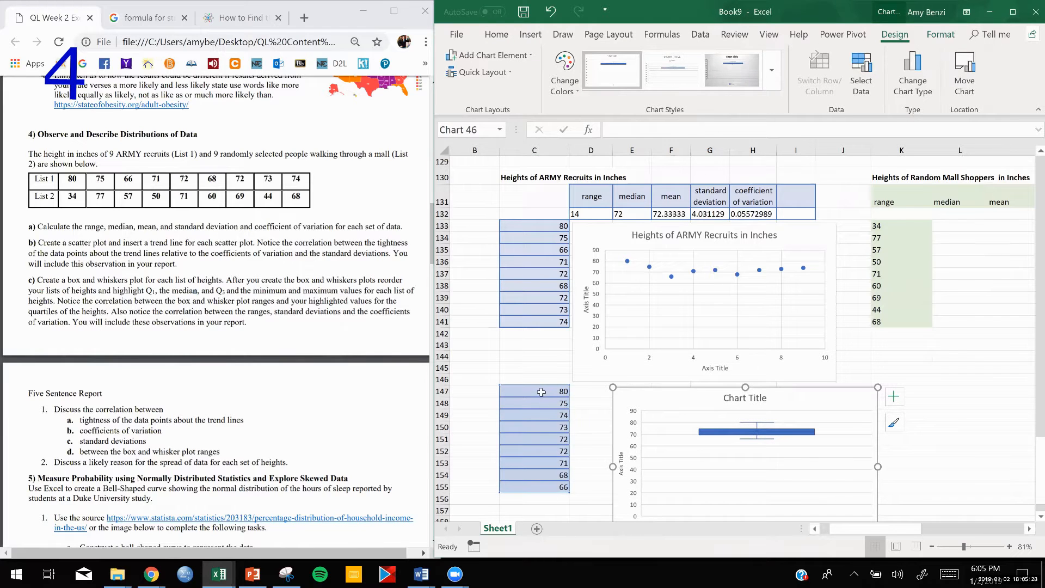
- Fill the median height in C151 with the light gold theme color
left_click(538, 438)
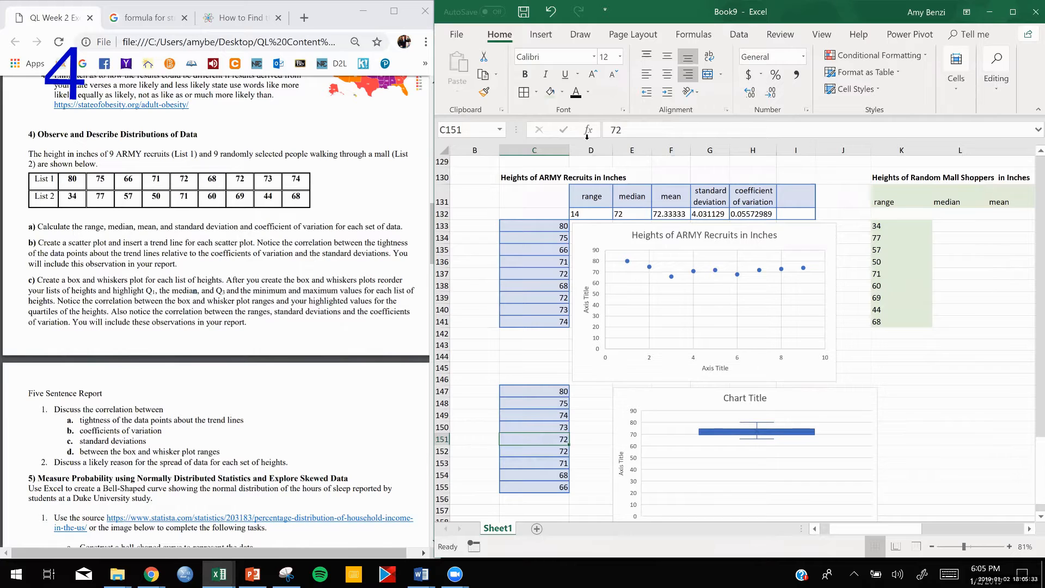
left_click(562, 91)
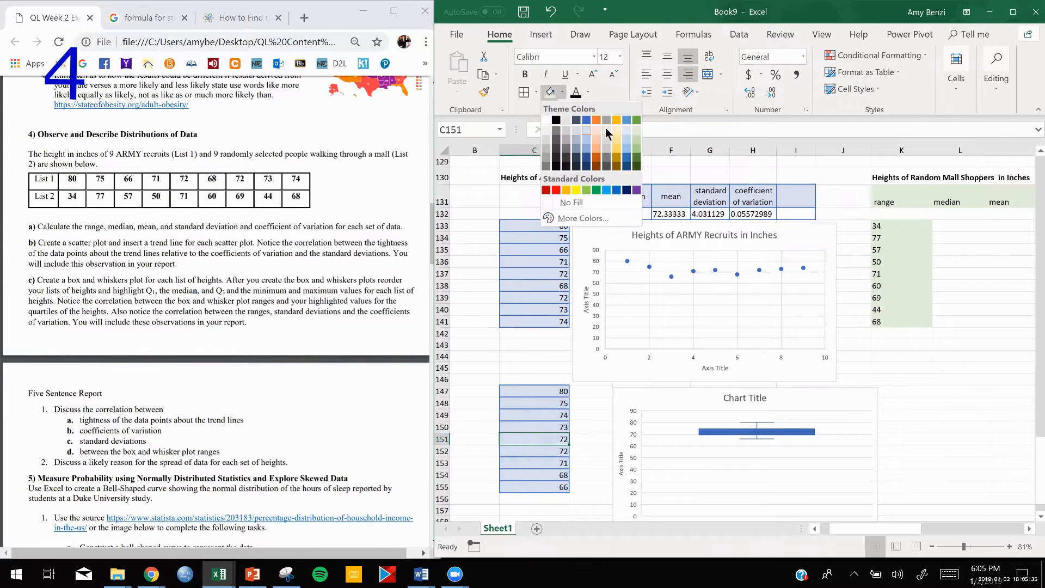
left_click(615, 128)
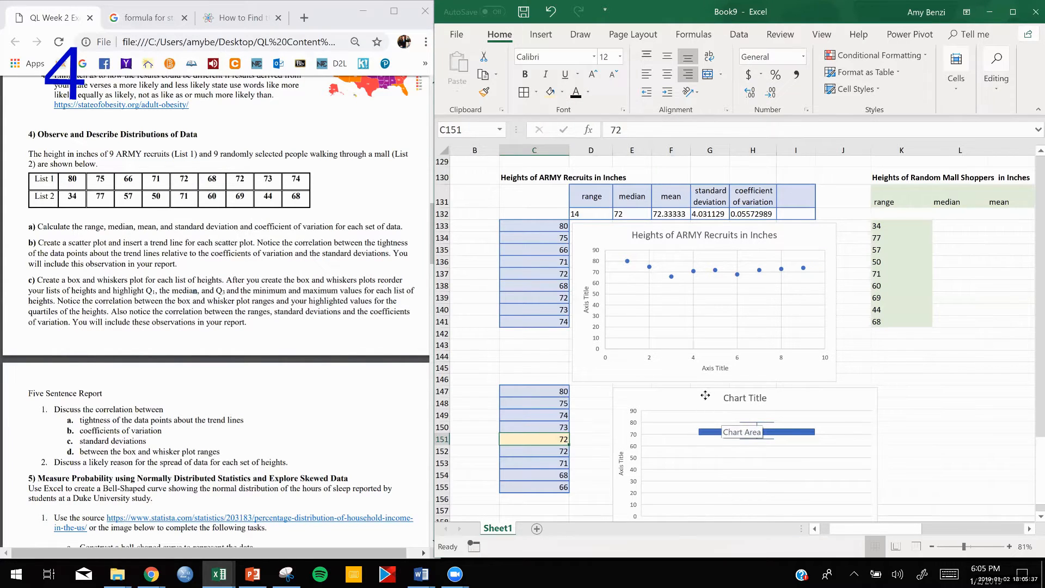
- Shift the box and whisker chart clear of column D, and label D151 as Med and D148 as Q1
left_click_drag(706, 395, 730, 394)
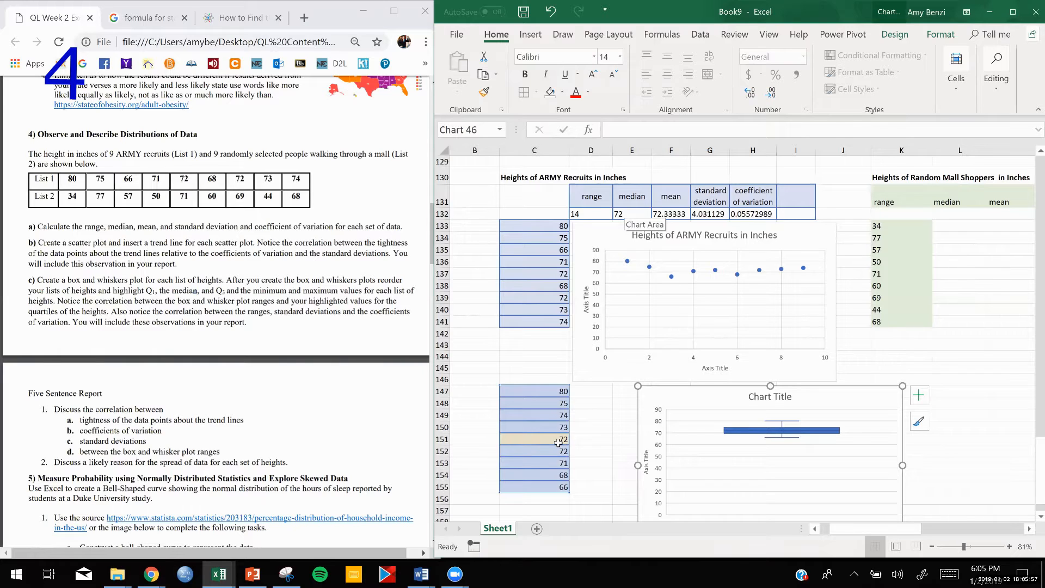
double_click(592, 441)
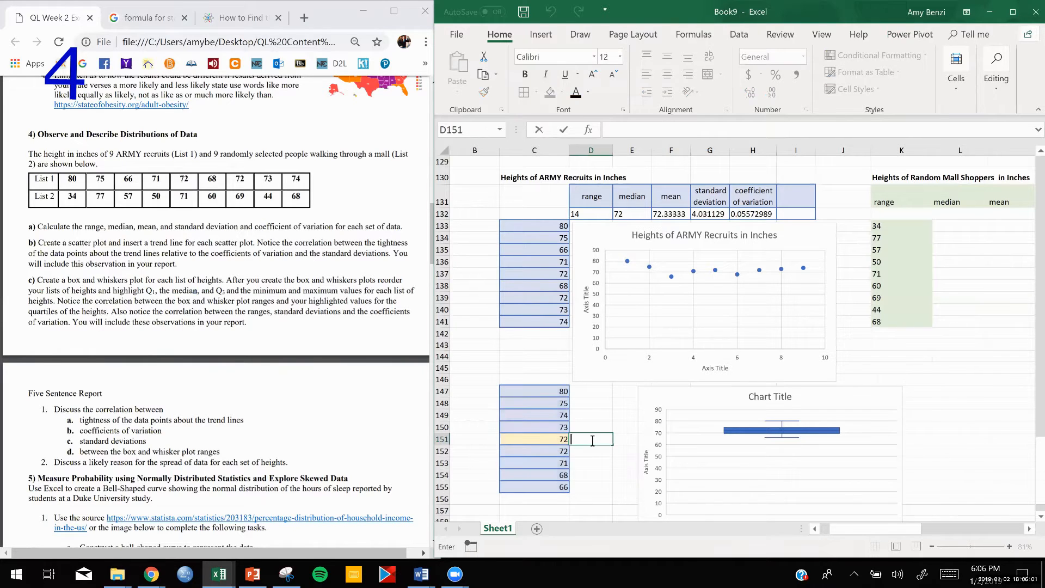
type("Med")
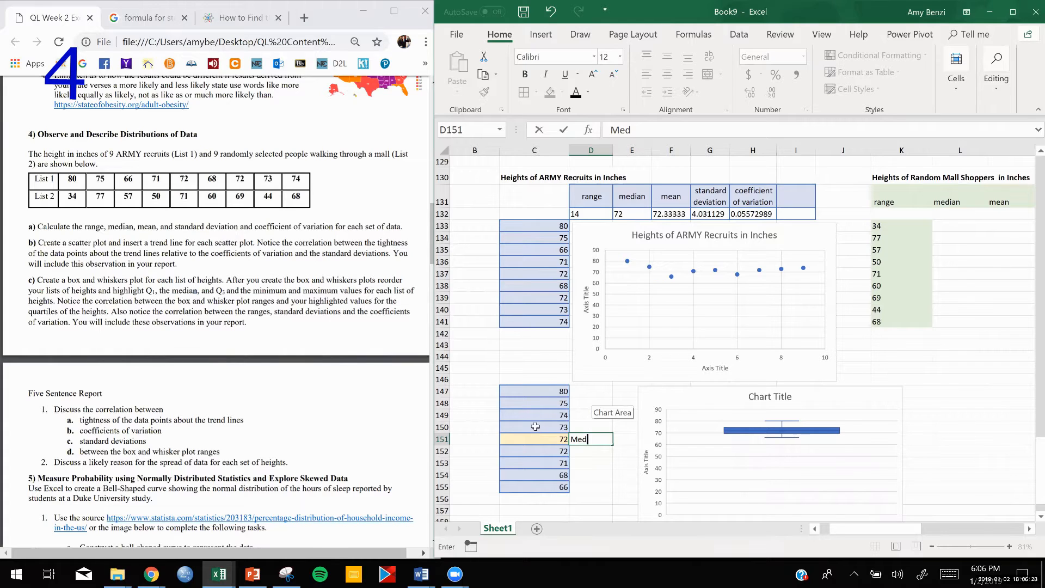
left_click(589, 402)
type("Q")
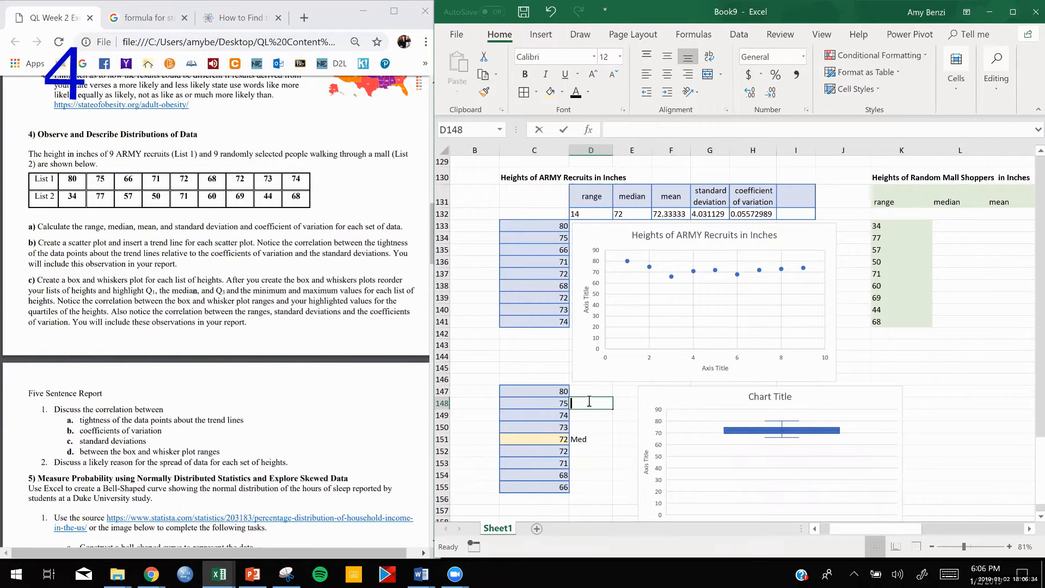
type("1")
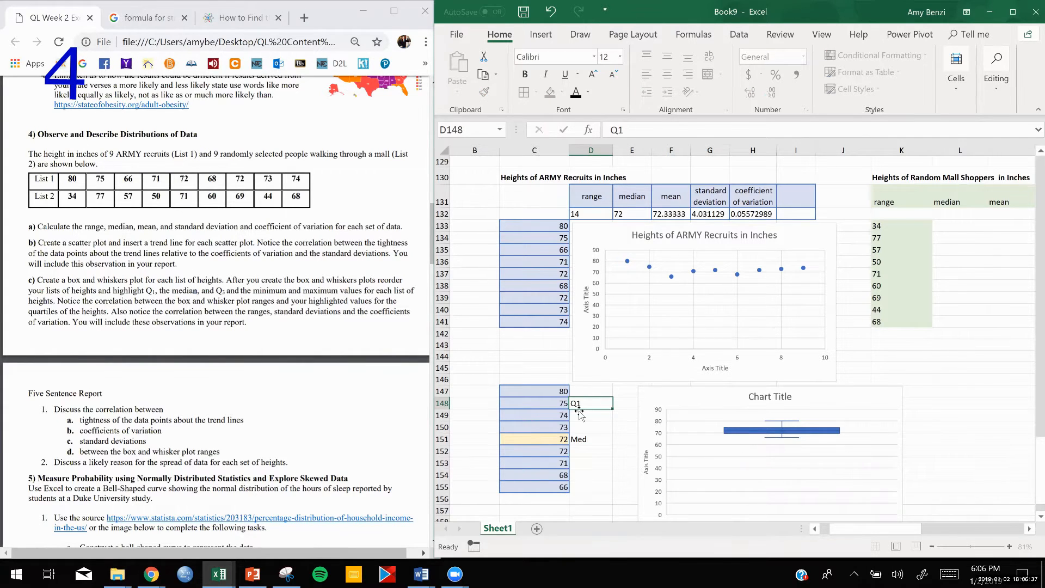
- Enter the formula =(C149+D148)/2 in D149 beneath the Q1 label
double_click(579, 415)
type("=")
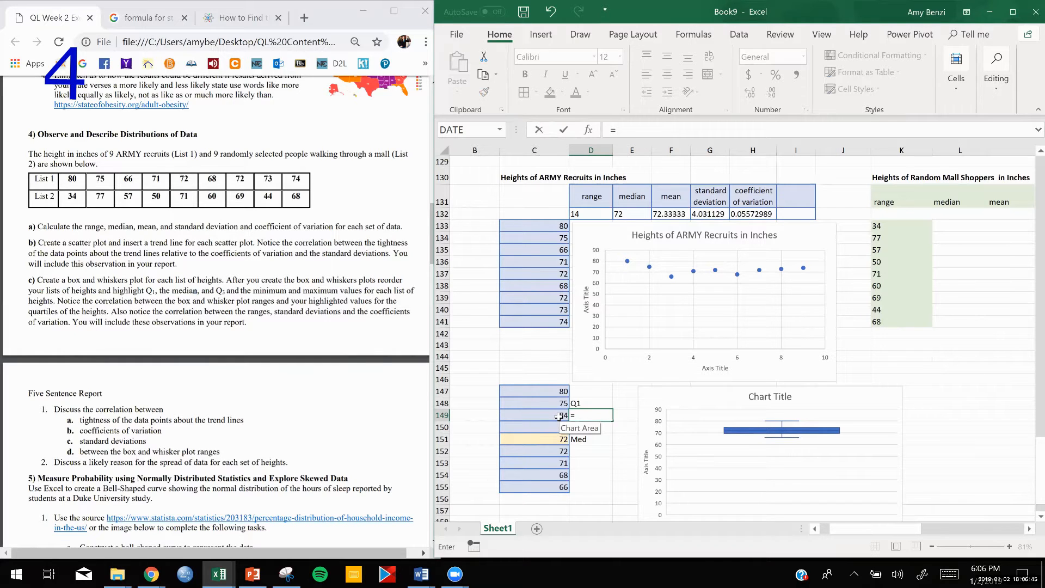
type("()")
key("Return")
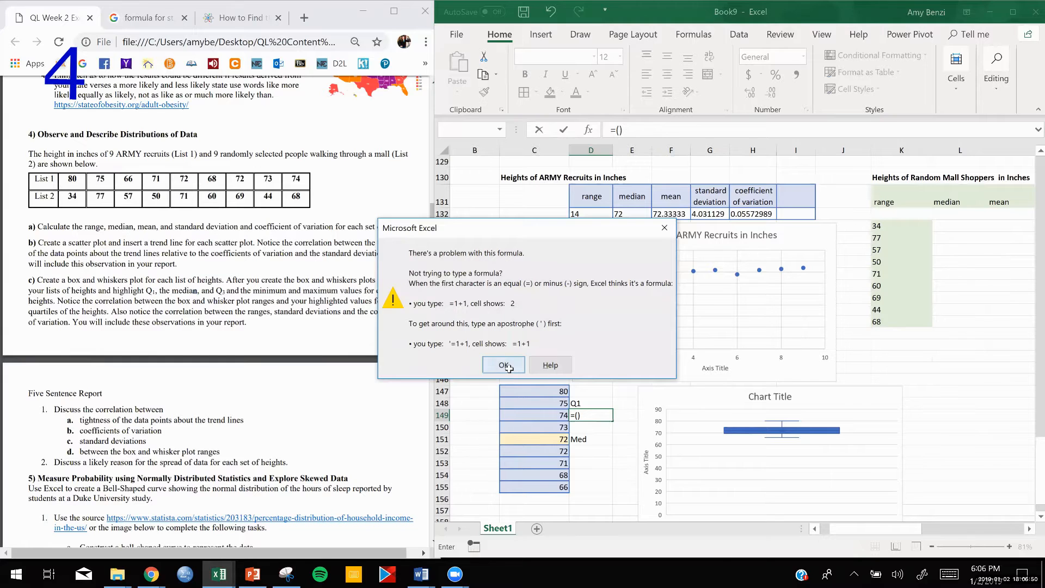
left_click(503, 366)
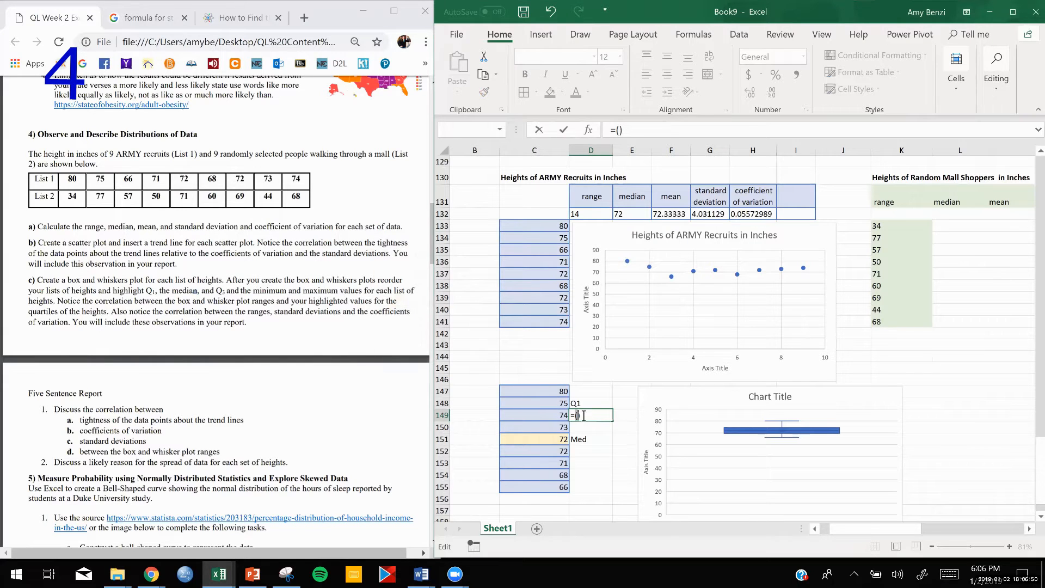
left_click(553, 417)
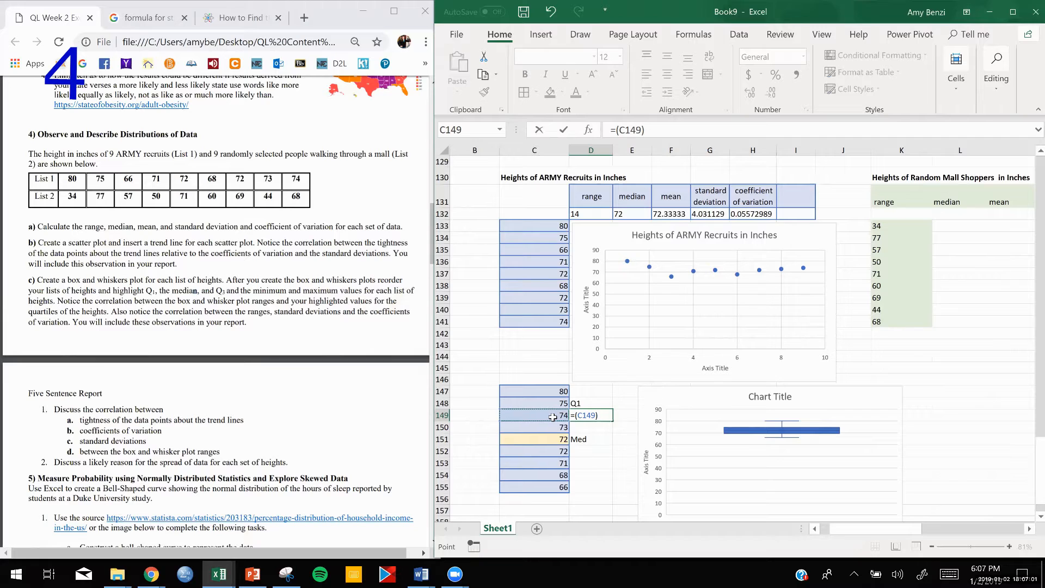
type("=")
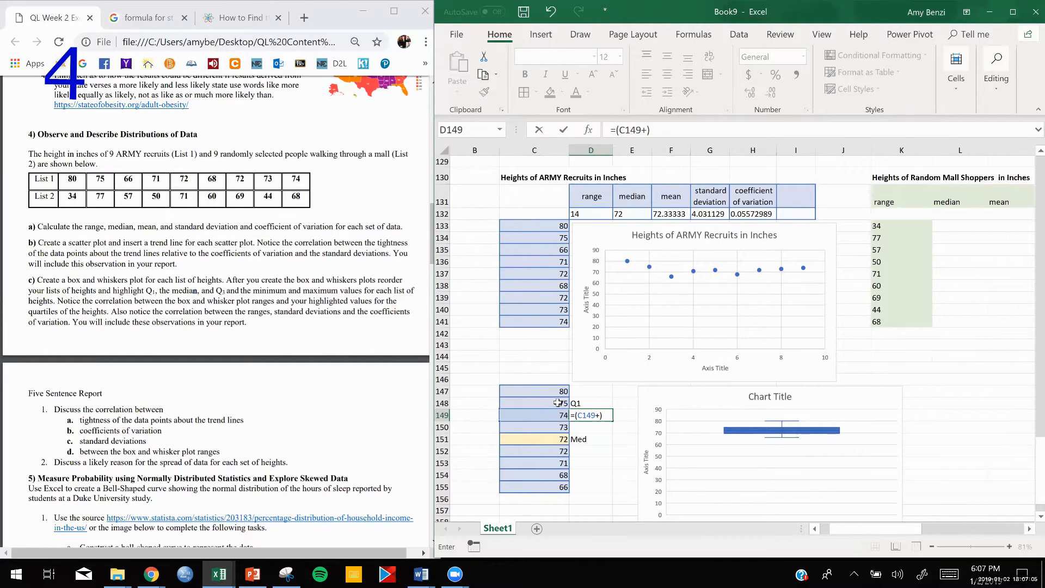
left_click(559, 403)
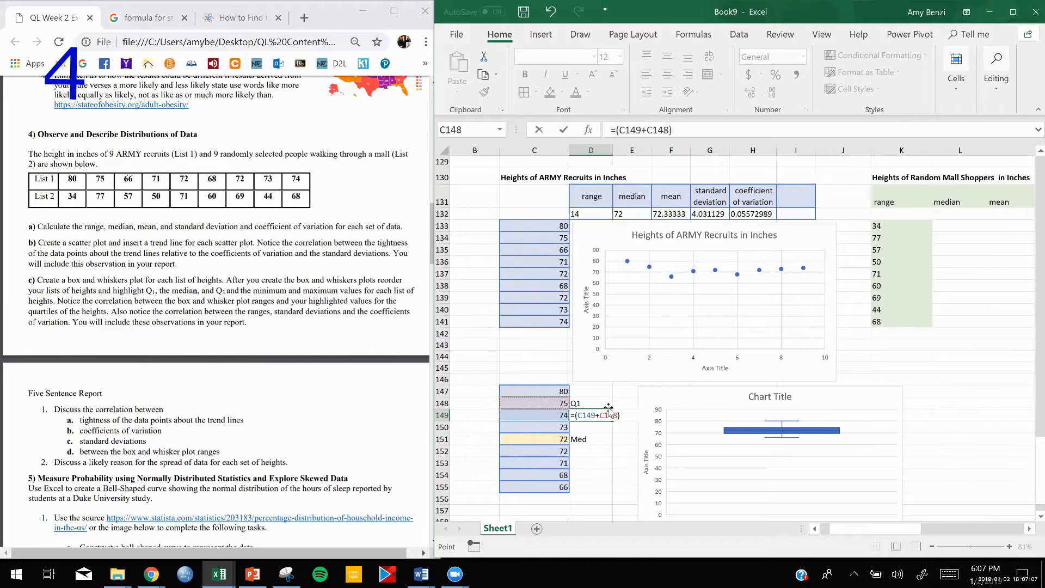
key("Right")
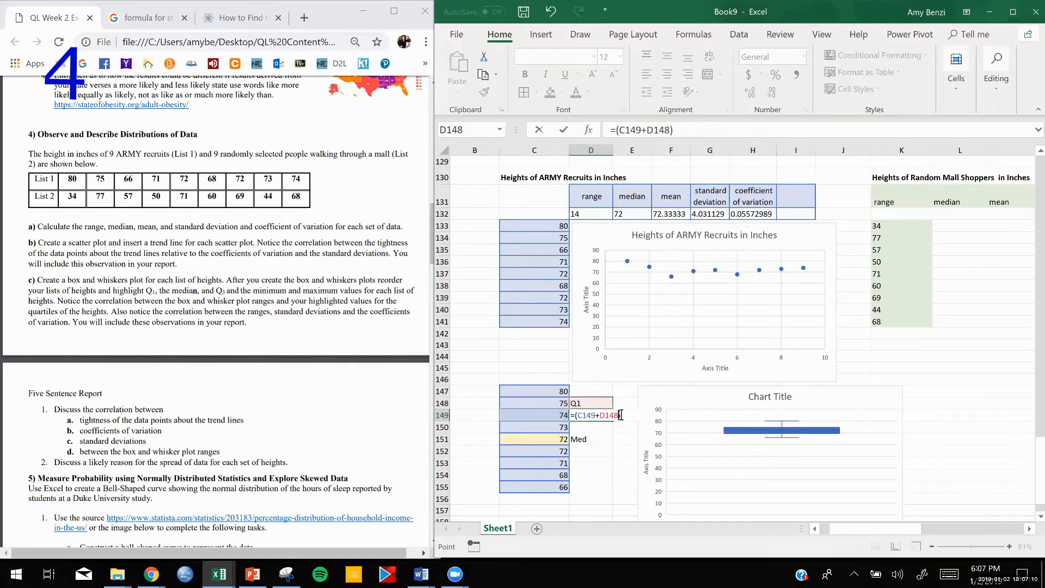
left_click(622, 415)
type("/2")
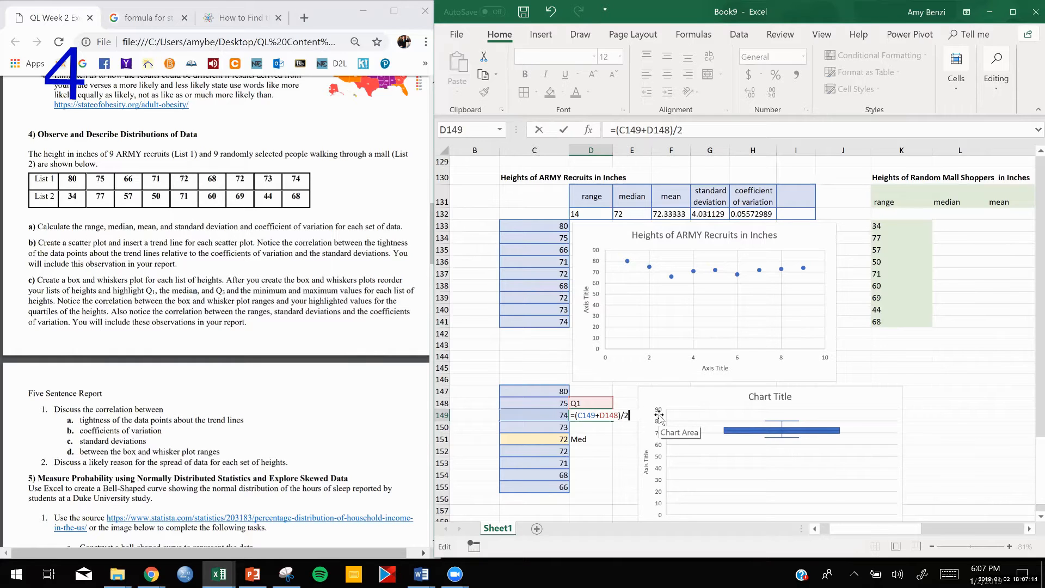
key("Return")
- Correct the D149 formula to =(C149+C148)/2 so it averages the two sorted heights
double_click(591, 417)
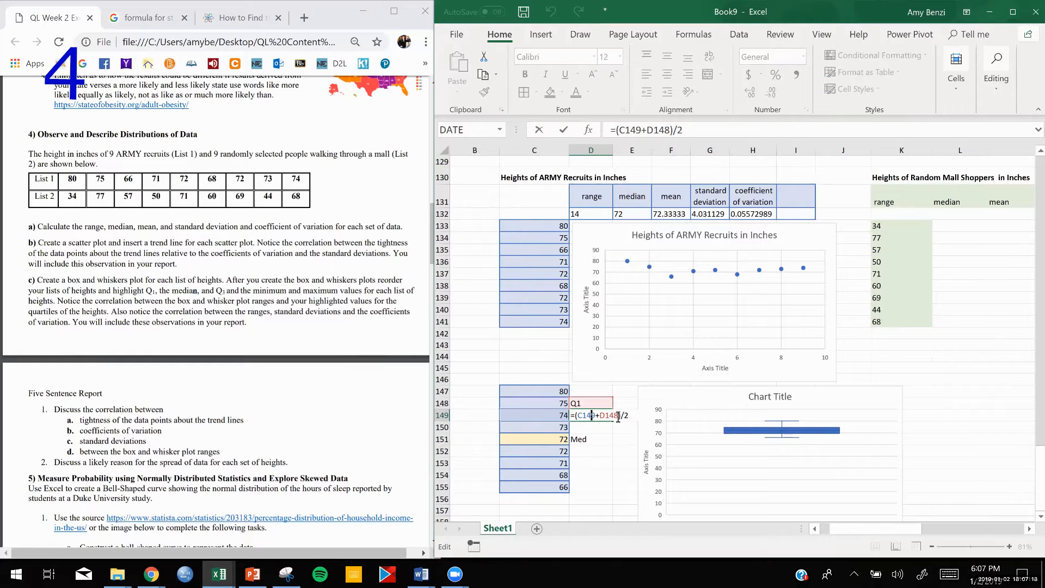
left_click_drag(619, 417, 600, 417)
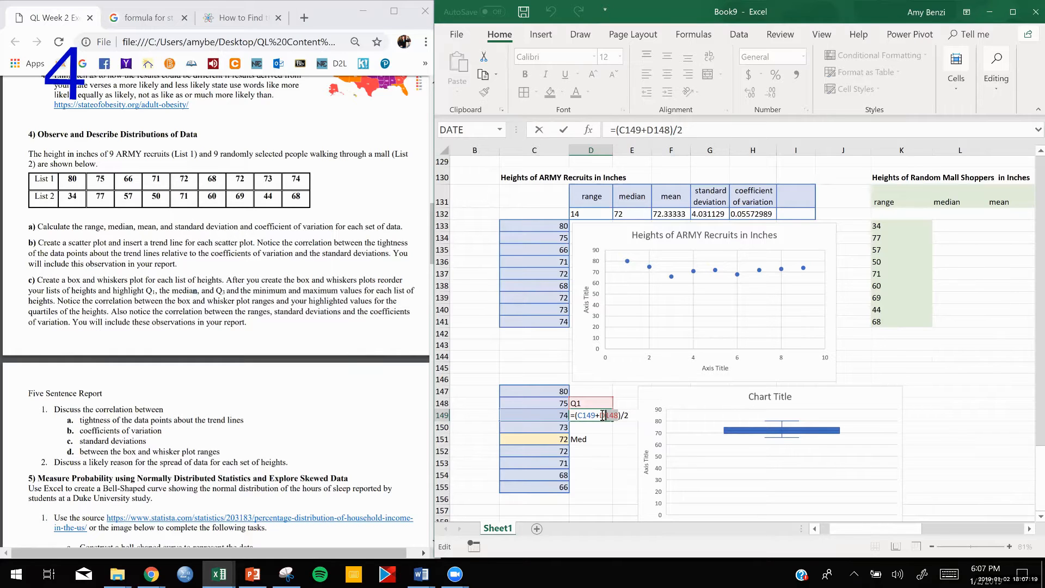
left_click(549, 403)
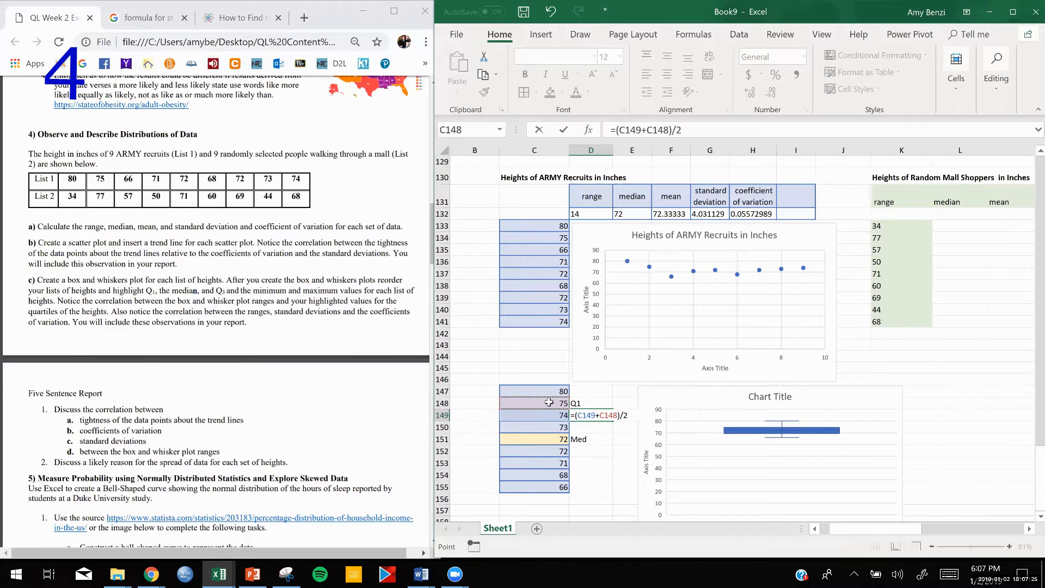
key("Return")
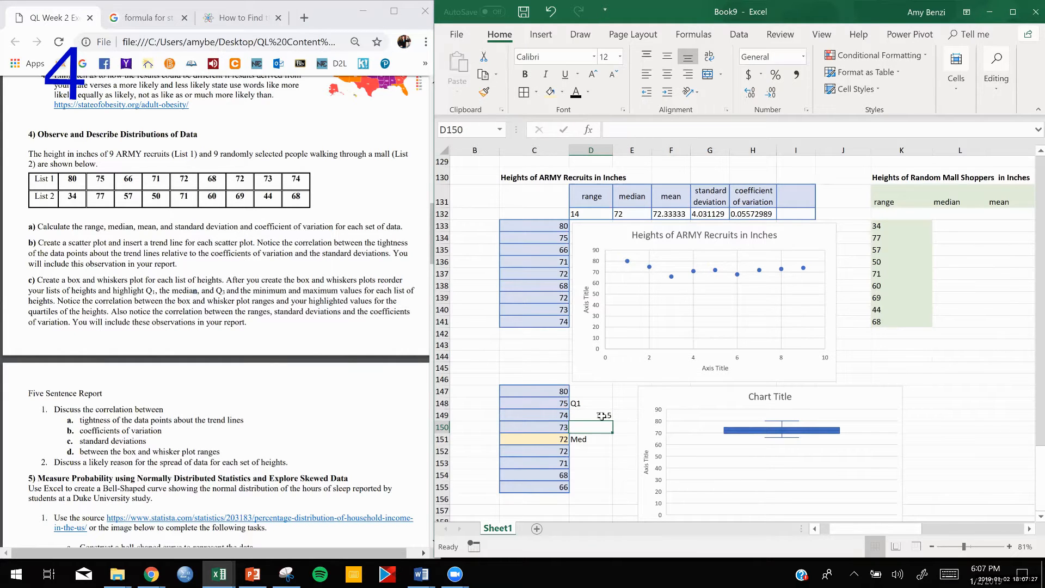
- Fill the Q1 label and value in D148:D149 with light gold and copy both cells to D153:D154
left_click_drag(591, 407, 594, 415)
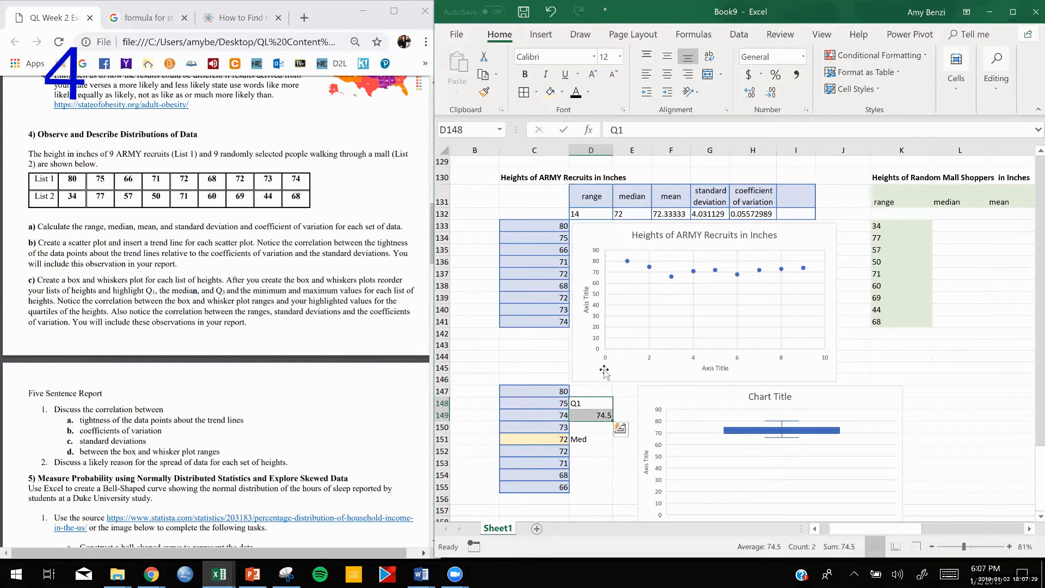
left_click(550, 92)
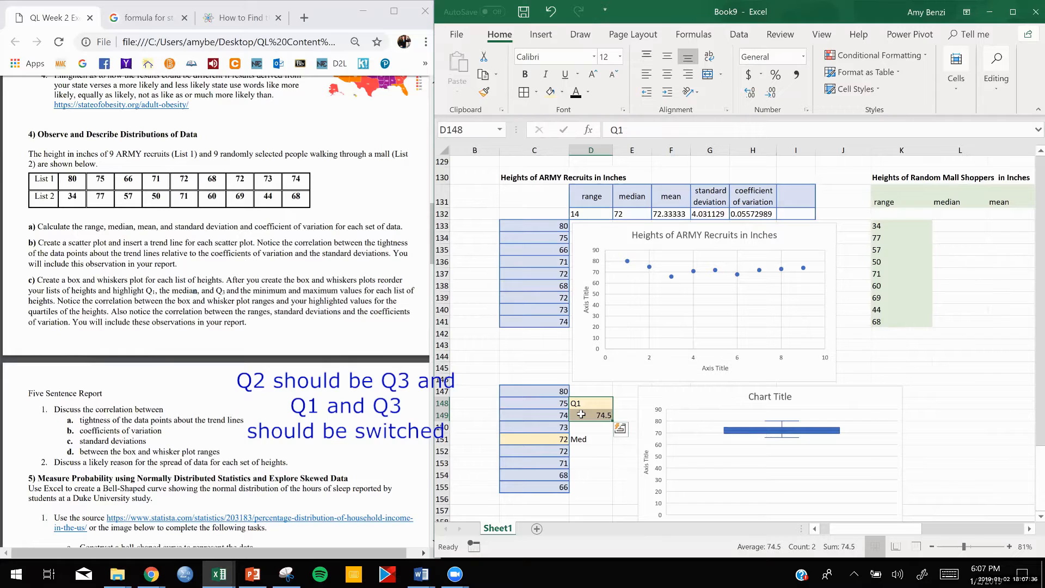
key("ctrl+c")
left_click_drag(583, 462, 583, 473)
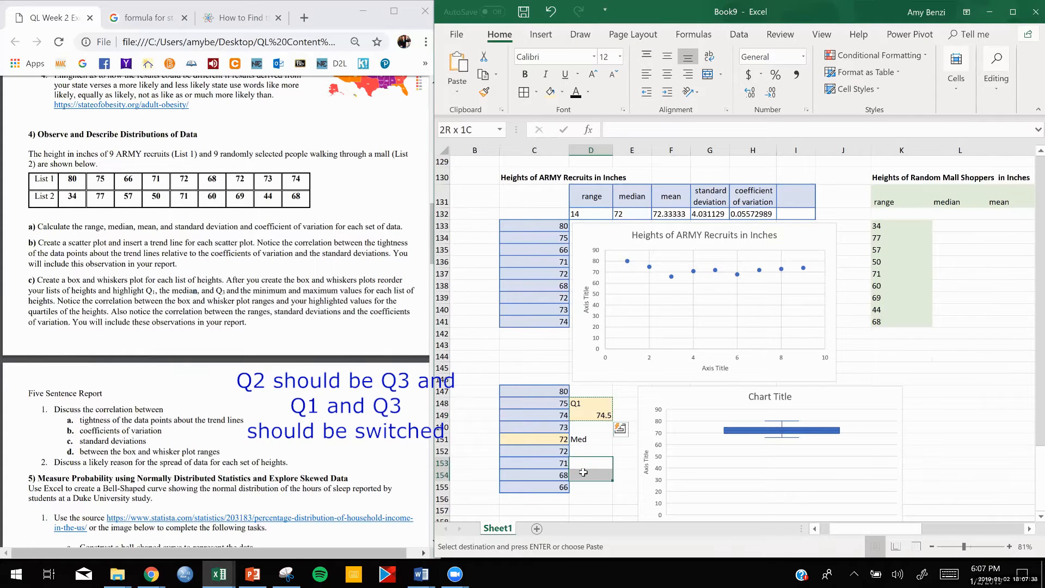
key("ctrl+v")
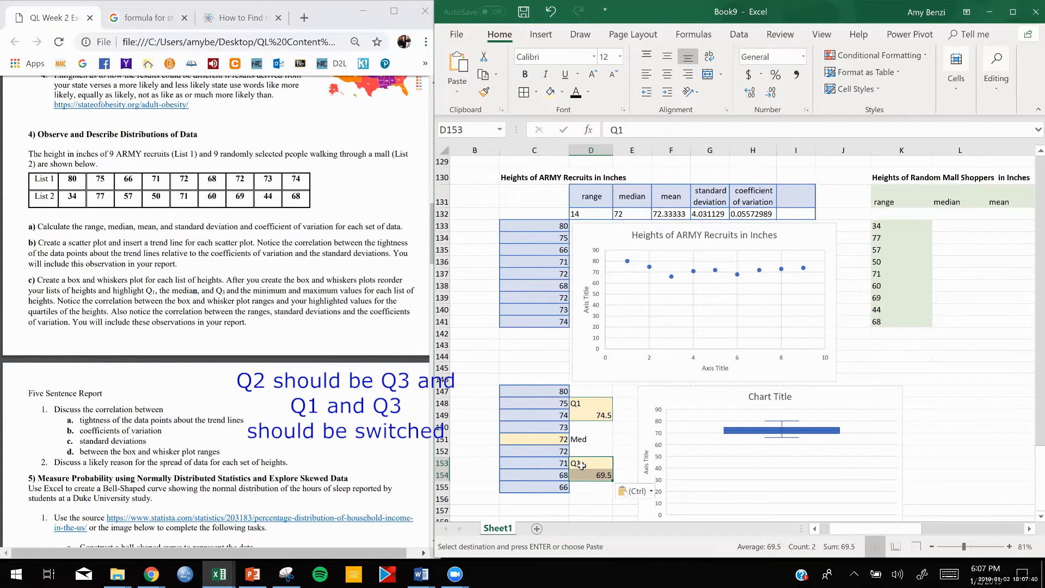
- Change the copied label in D153 to Q2 and check the cell references in the D154 formula
double_click(580, 464)
key("BackSpace")
type("2")
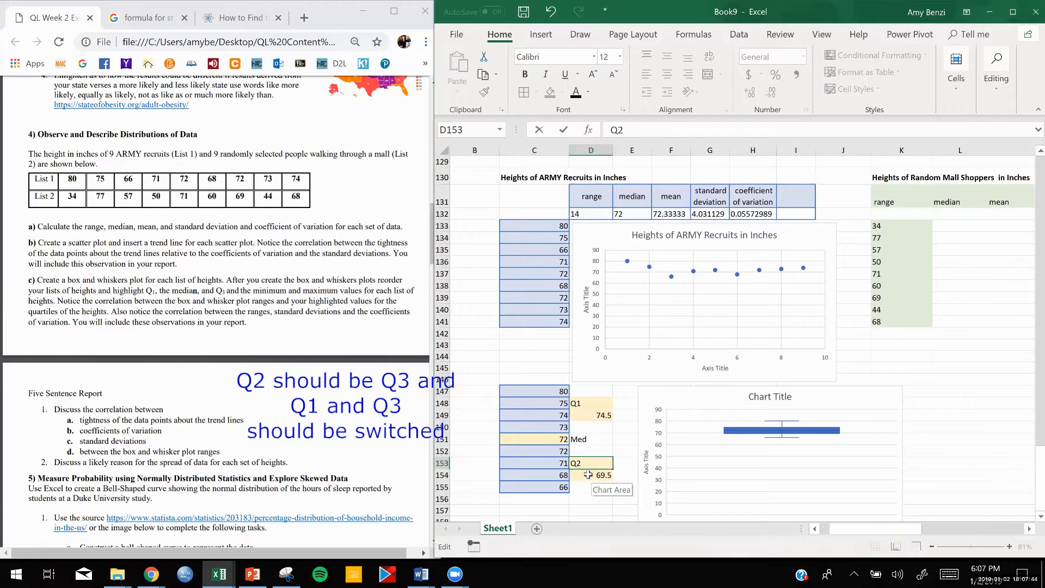
key("Return")
double_click(588, 475)
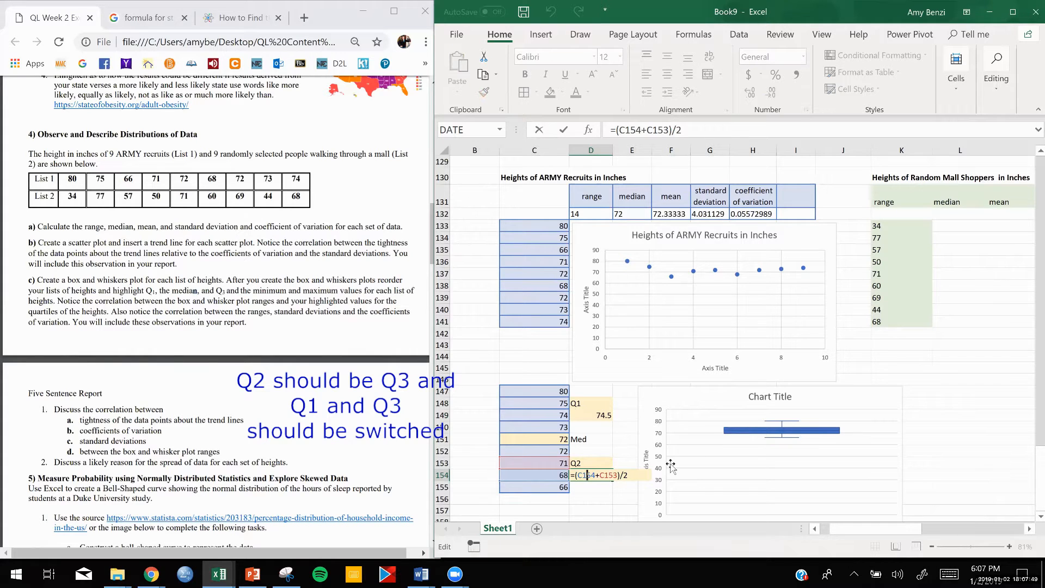
key("Return")
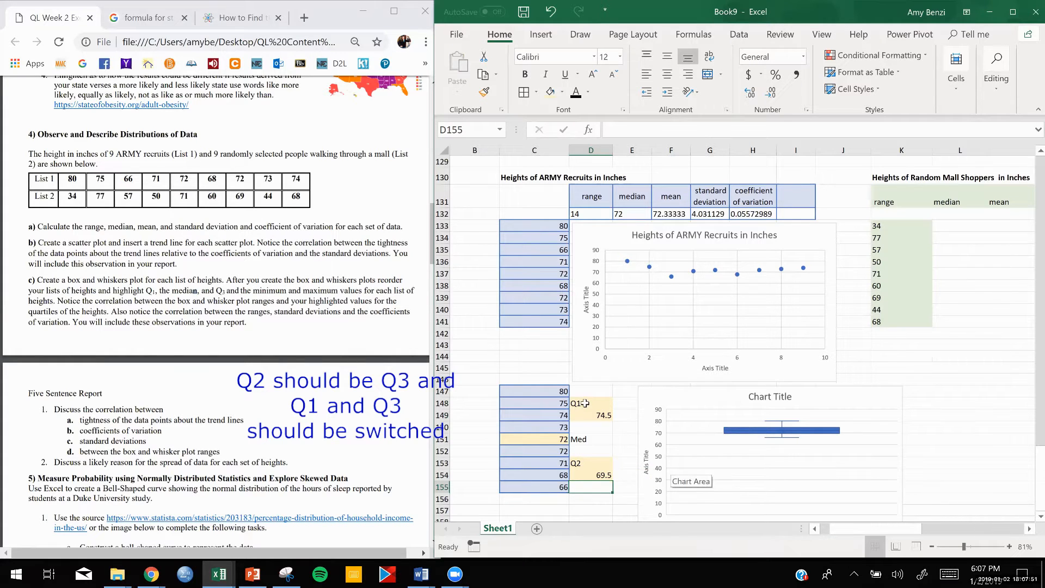
- Right-align the quartile labels and values in D148:D154 and fill the Med cell D151 with light gold
left_click_drag(585, 404, 581, 477)
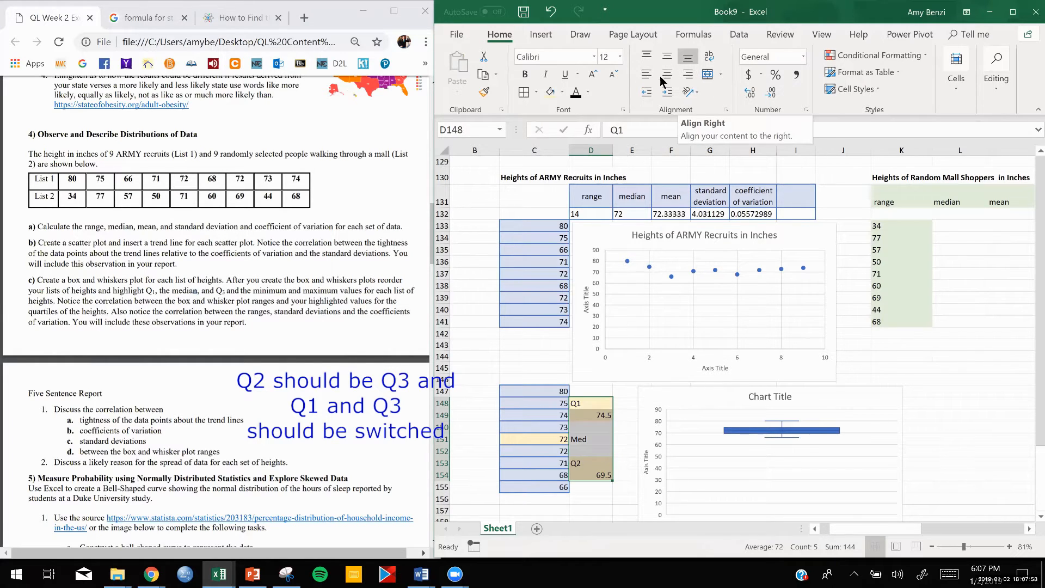
left_click(689, 76)
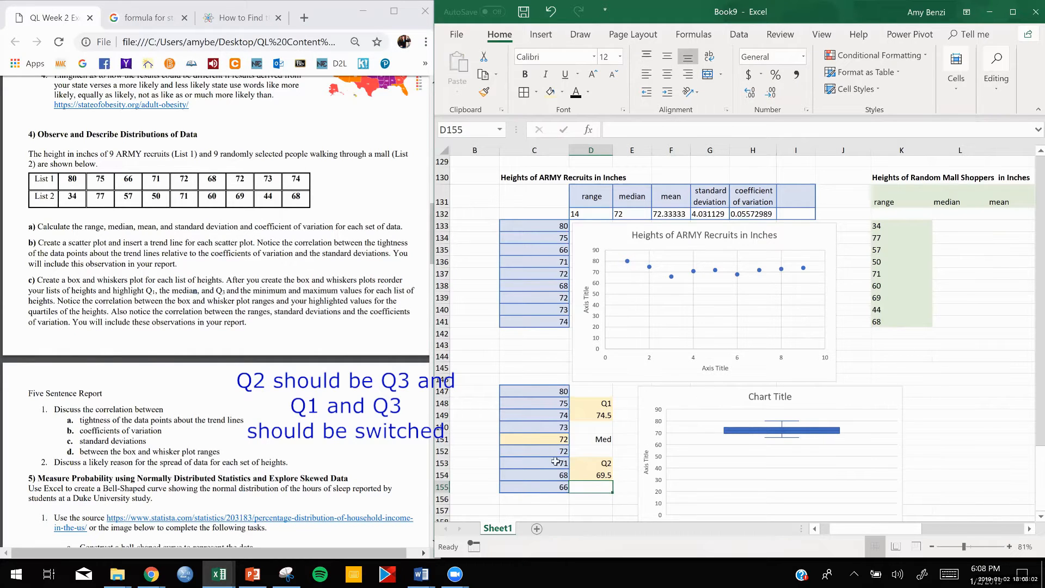
left_click(603, 440)
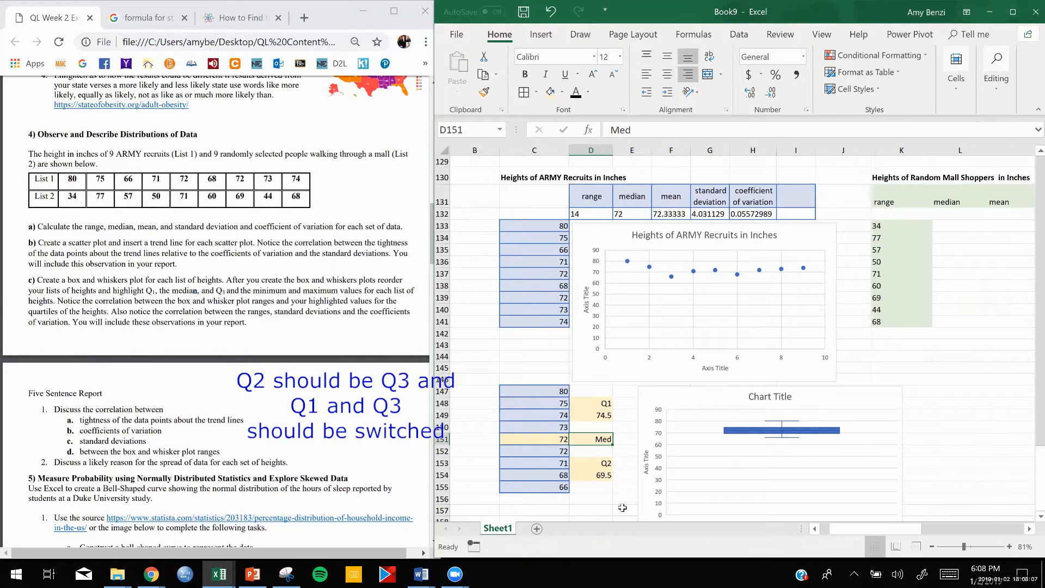
- Reposition the box and whisker chart beside the quartile labels, leaving a small gap to the right of column D
left_click_drag(727, 394, 704, 394)
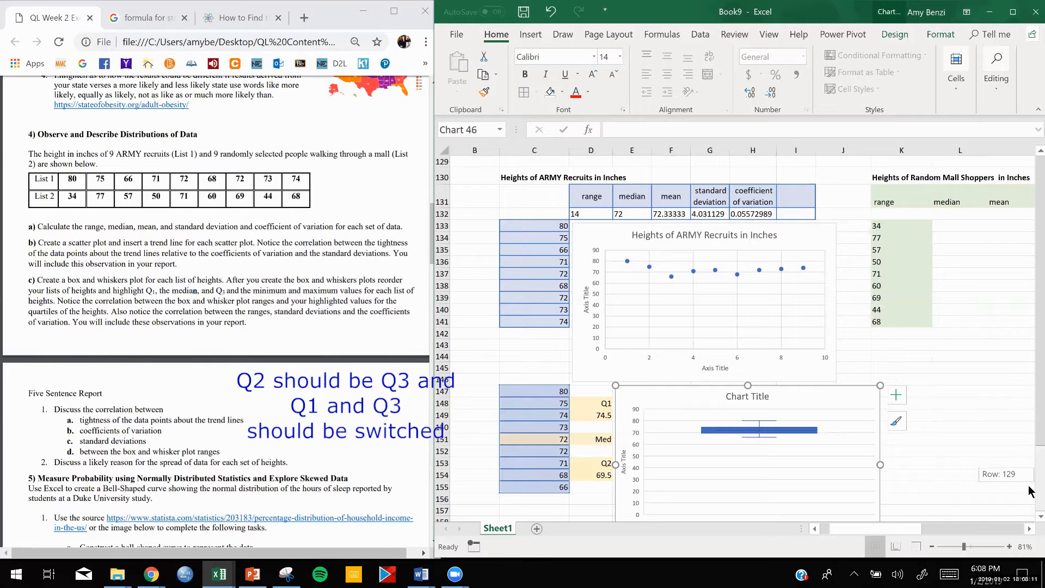
scroll(915, 433, "down", 1)
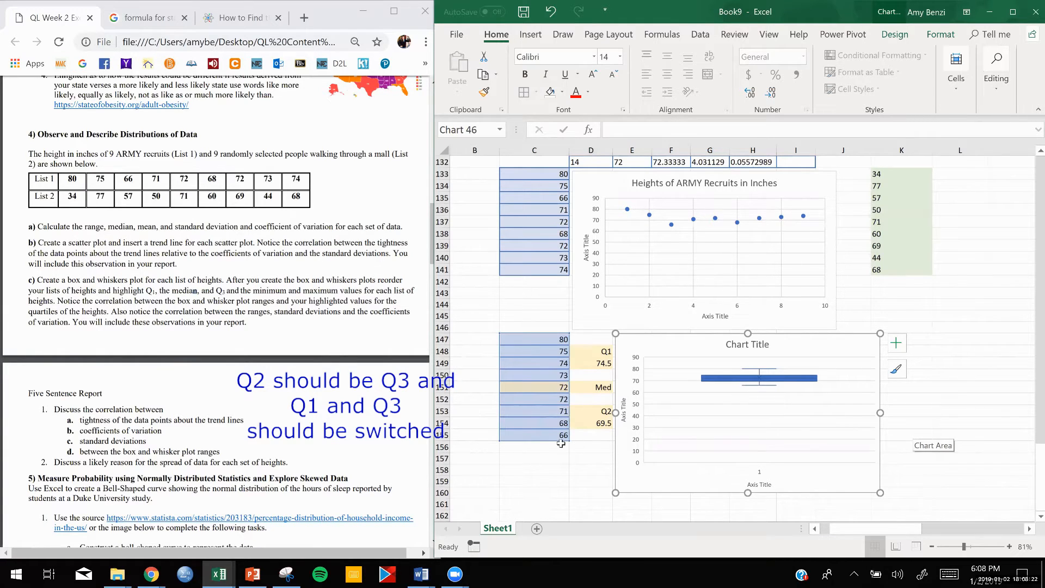
mouse_move(839, 344)
left_mouse_down()
mouse_move(812, 356)
mouse_move(853, 336)
left_mouse_up()
left_click(967, 397)
- Maximize the workbook window and magnify the sorted heights, quartile labels and box and whisker chart to compare them
scroll(967, 398, "up", 5)
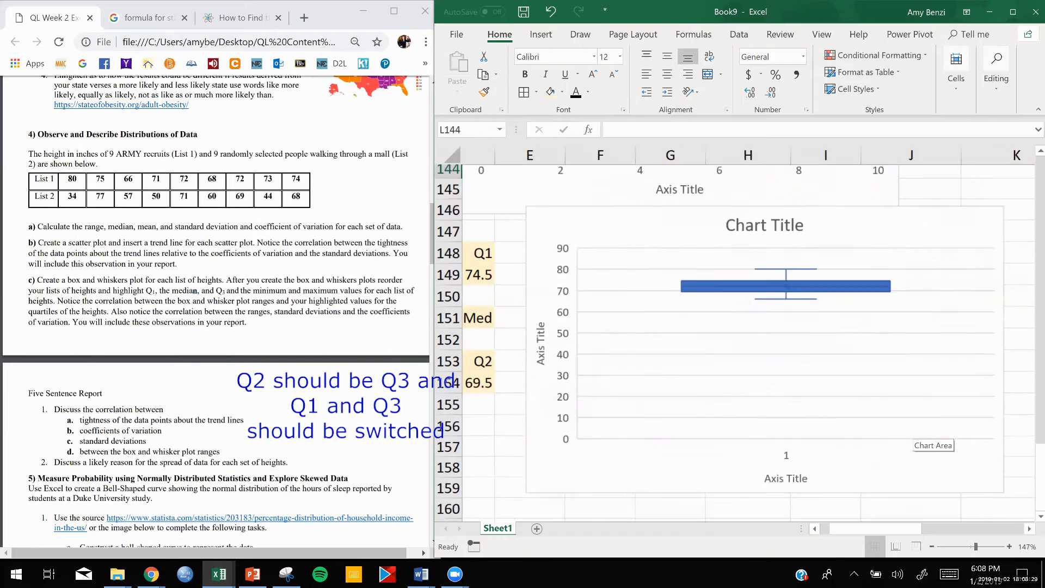
left_click(1013, 11)
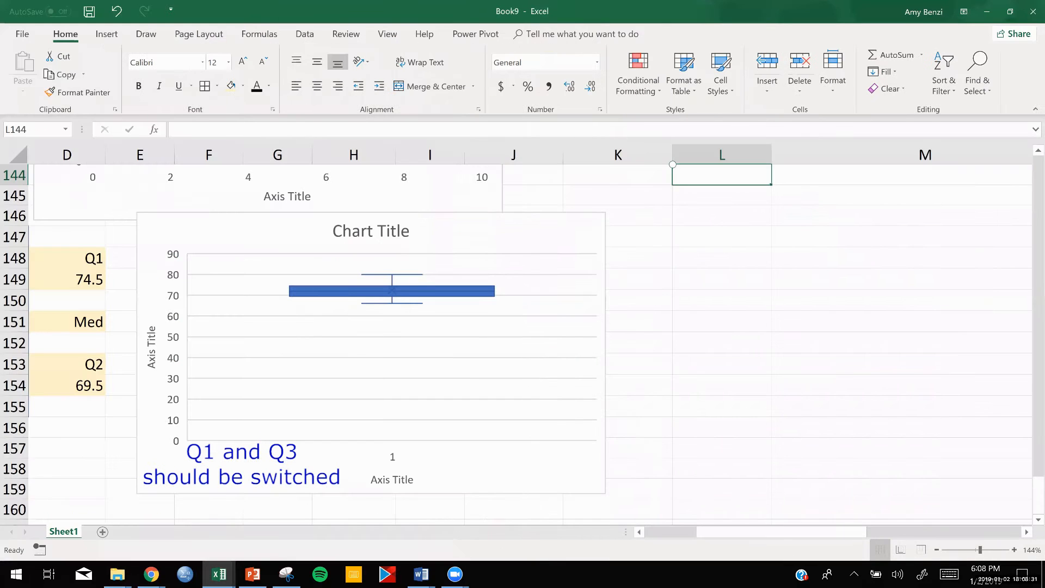
scroll(433, 351, "up", 3)
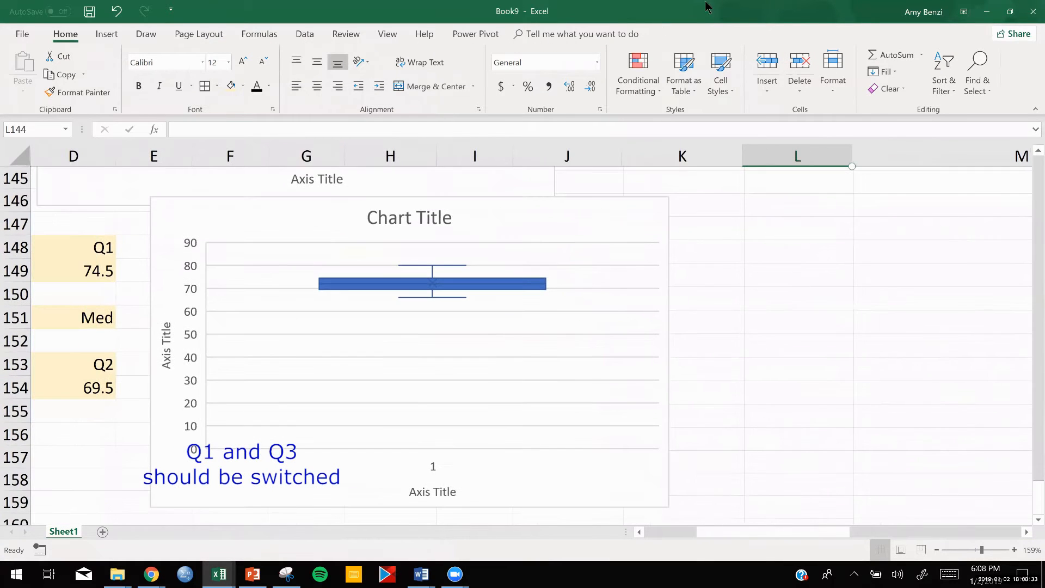
scroll(603, 251, "left", 3)
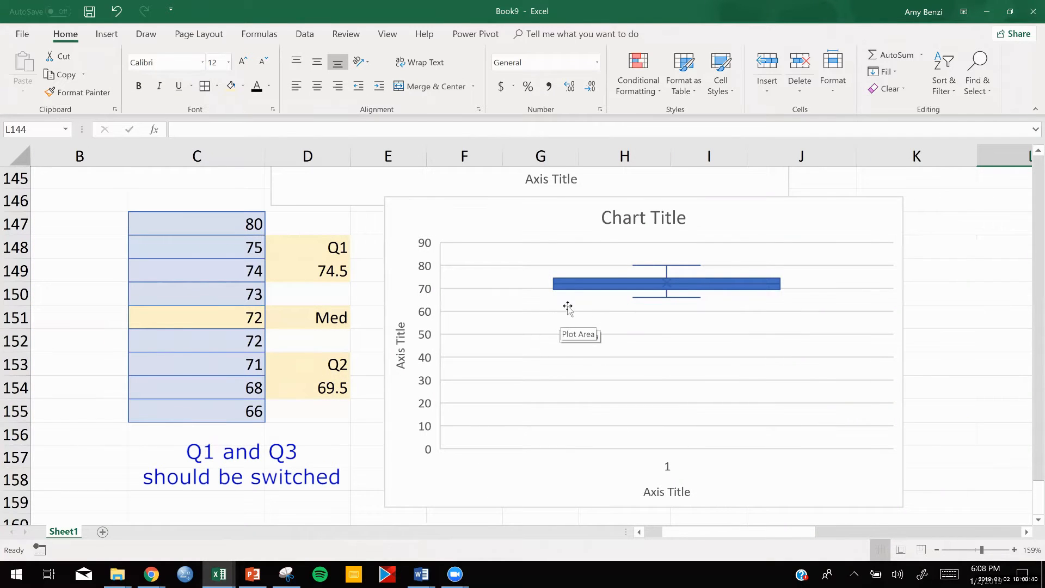
- Change the quartile label in D153 to Q3
double_click(343, 364)
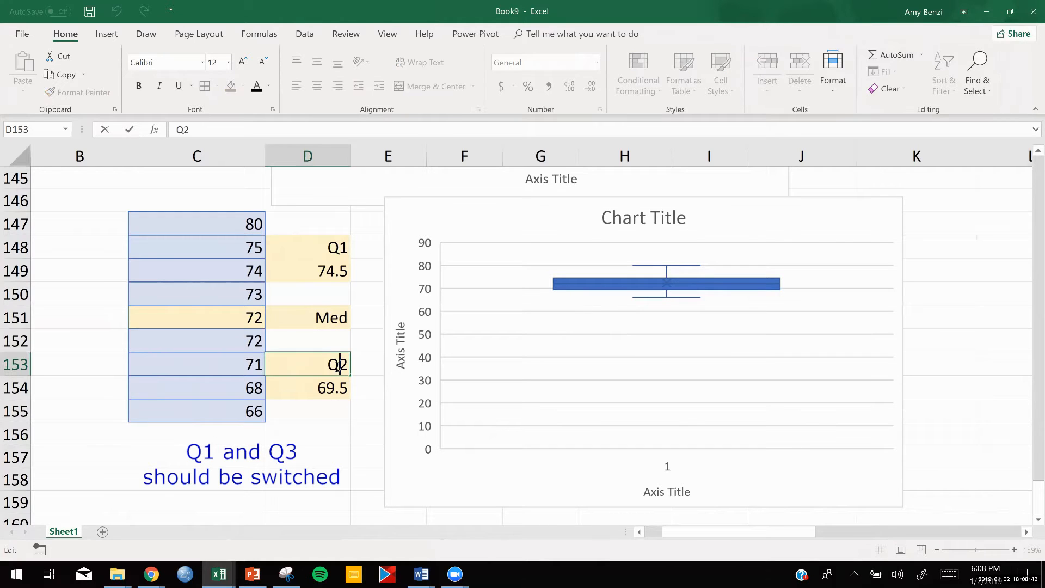
left_click_drag(342, 364, 345, 364)
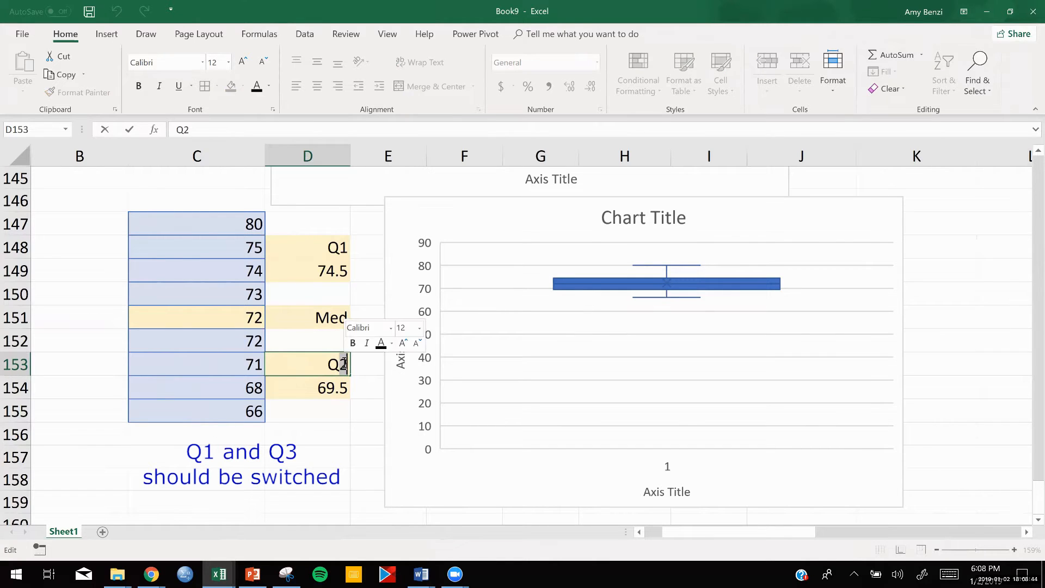
type("3")
left_click(583, 310)
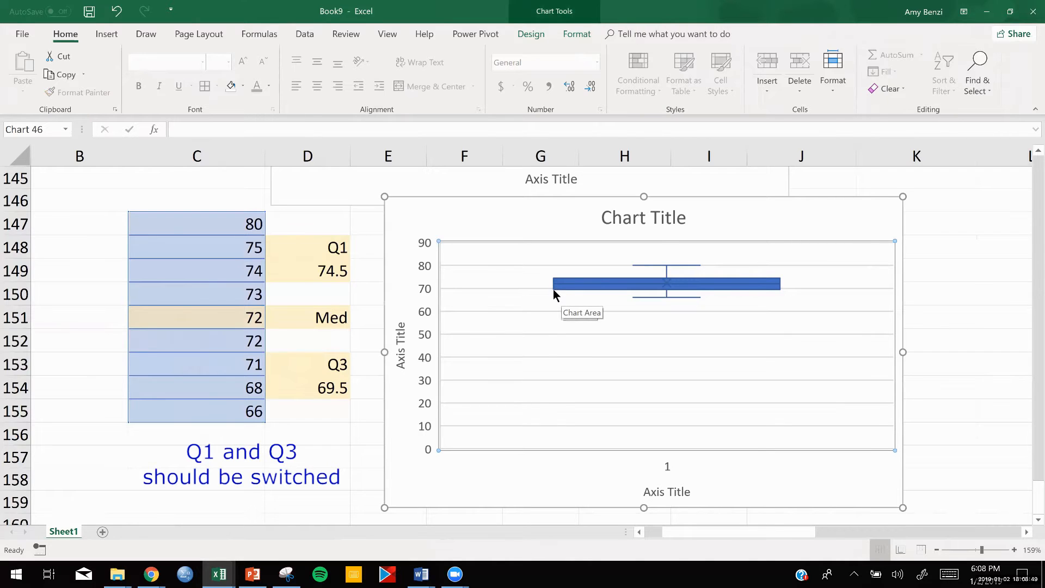
mouse_move(554, 290)
- Add a trendline to the Heights of ARMY Recruits in Inches scatter chart
scroll(939, 336, "down", 4)
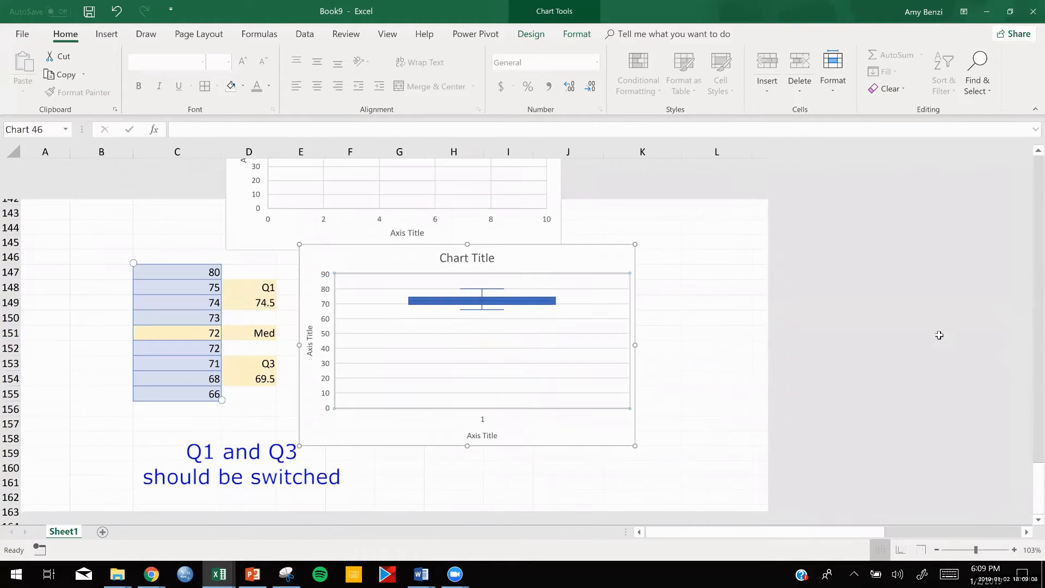
left_click(718, 362)
scroll(939, 336, "down", 3)
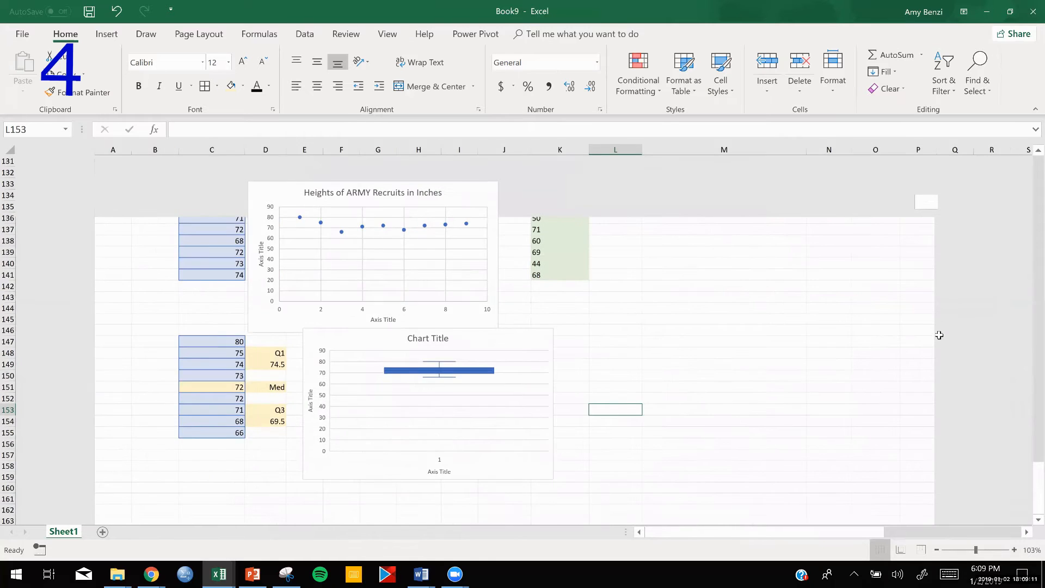
scroll(683, 390, "up", 1)
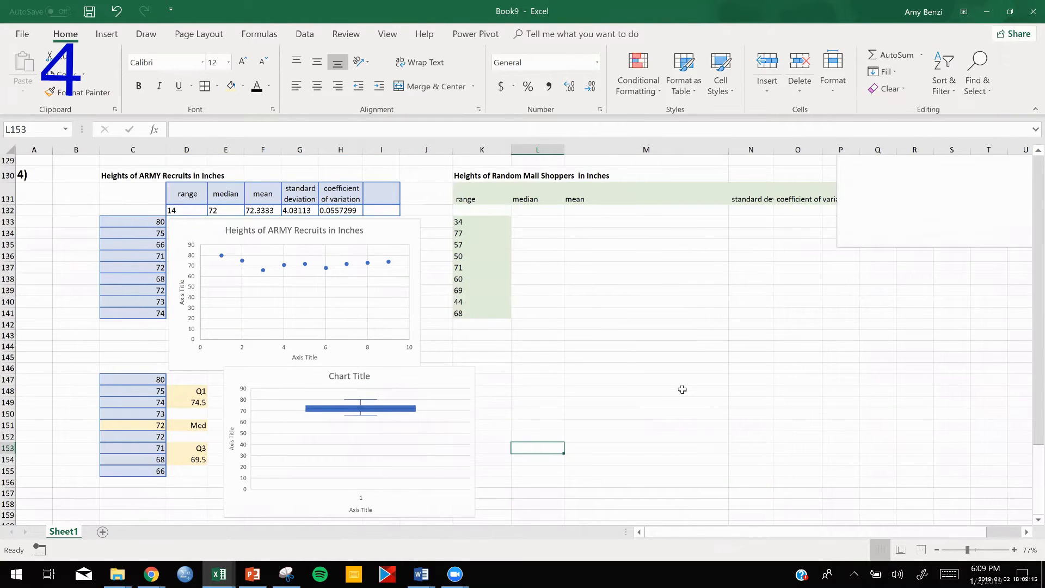
scroll(682, 390, "down", 1)
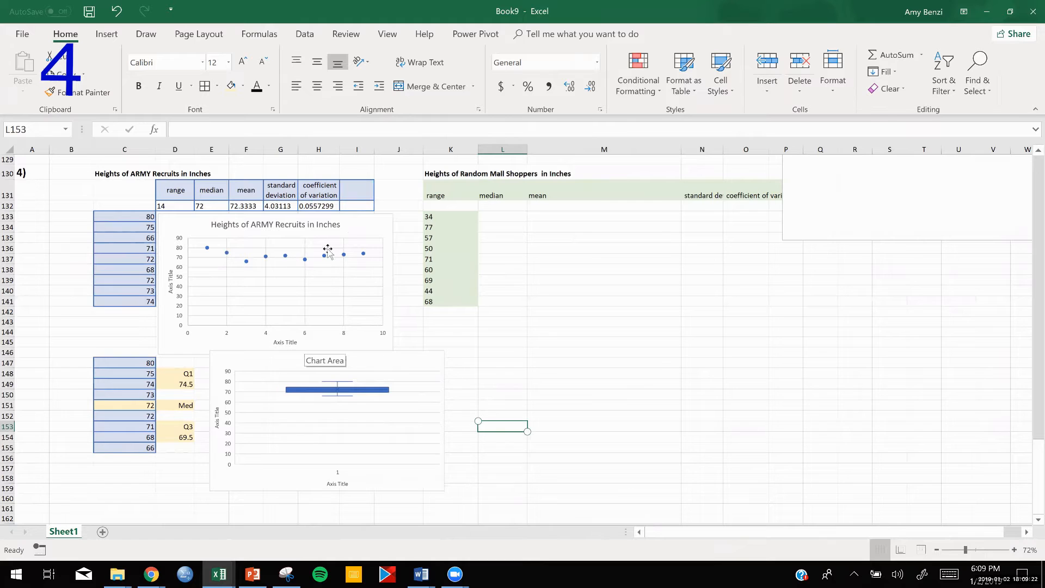
left_click(352, 228)
left_click(407, 224)
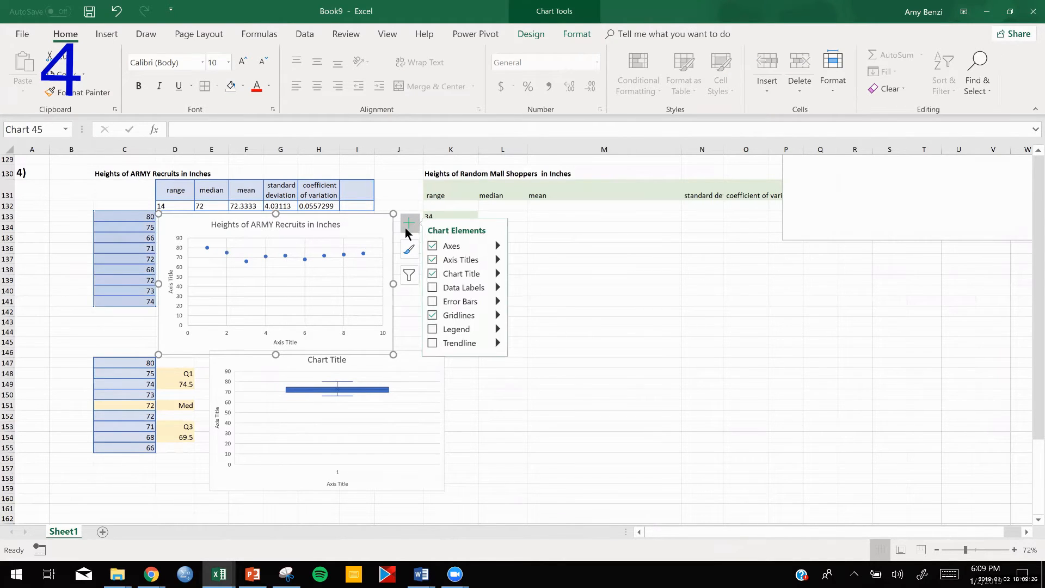
left_click(499, 343)
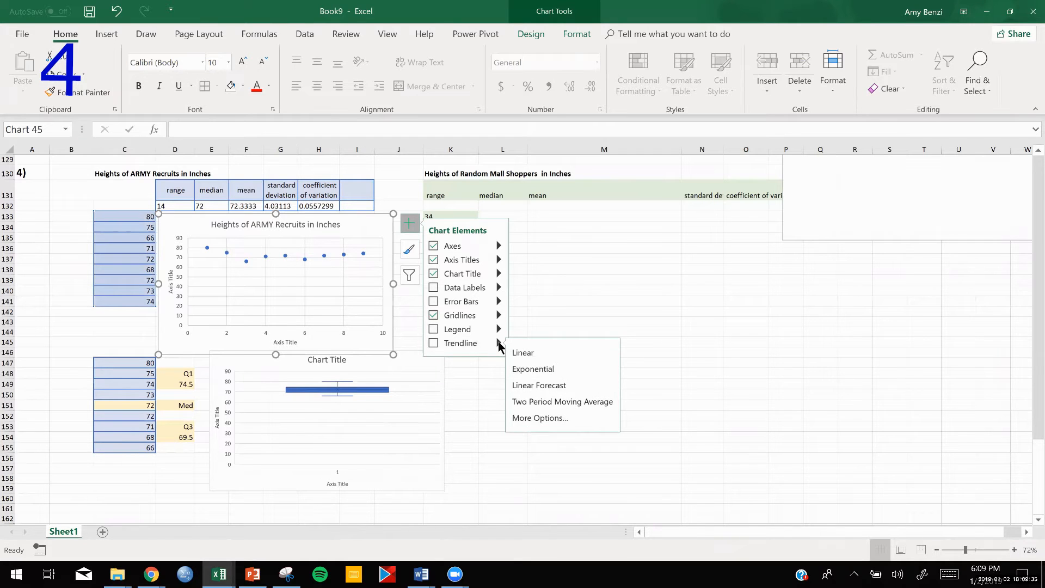
left_click(431, 343)
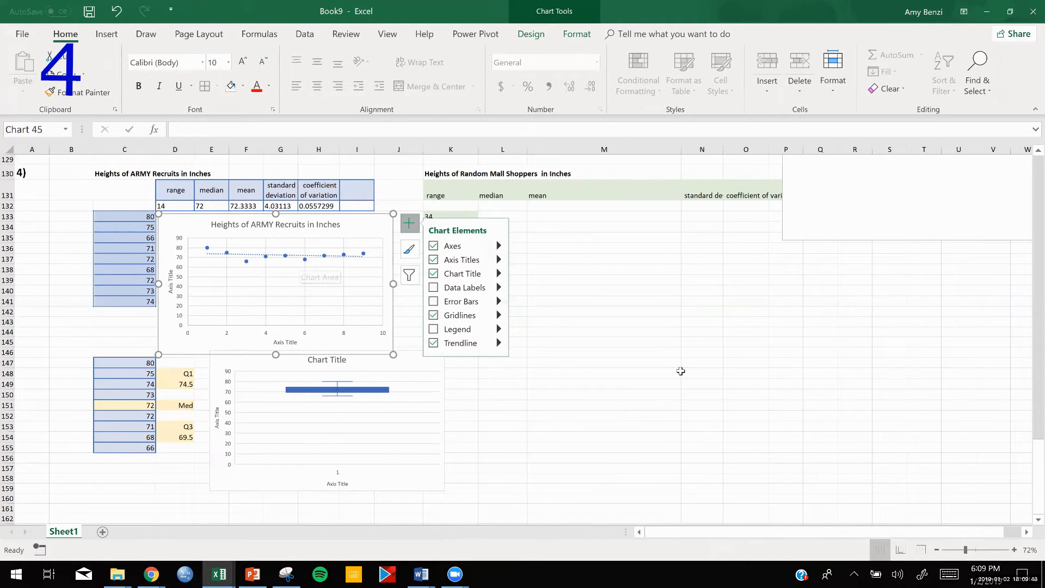
left_click(681, 371)
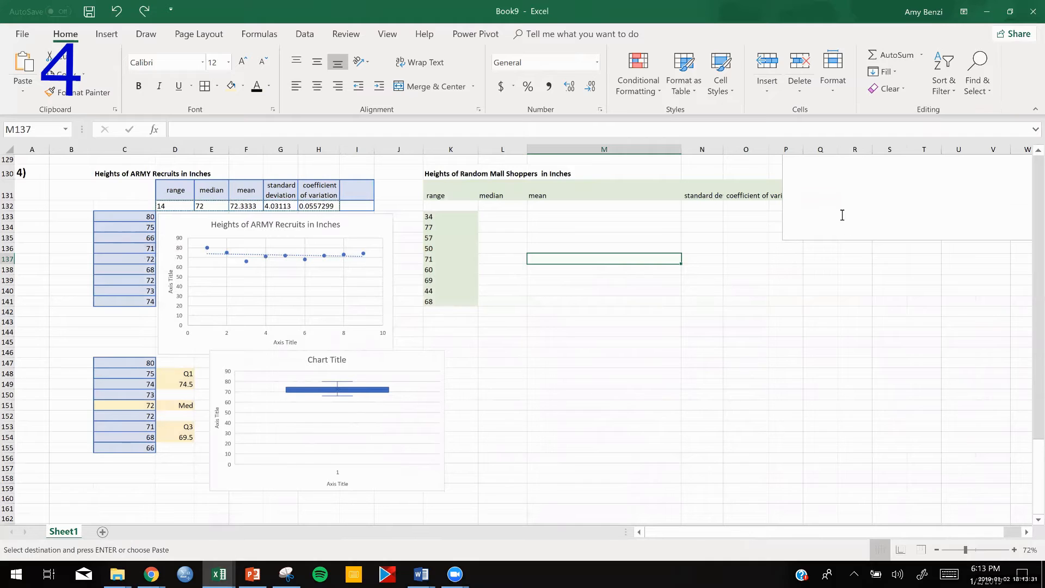
- Shrink the blank text box upward off the mall shopper headings and shift those headings one column right, starting at L131
left_click(932, 241)
left_click_drag(935, 237, 927, 163)
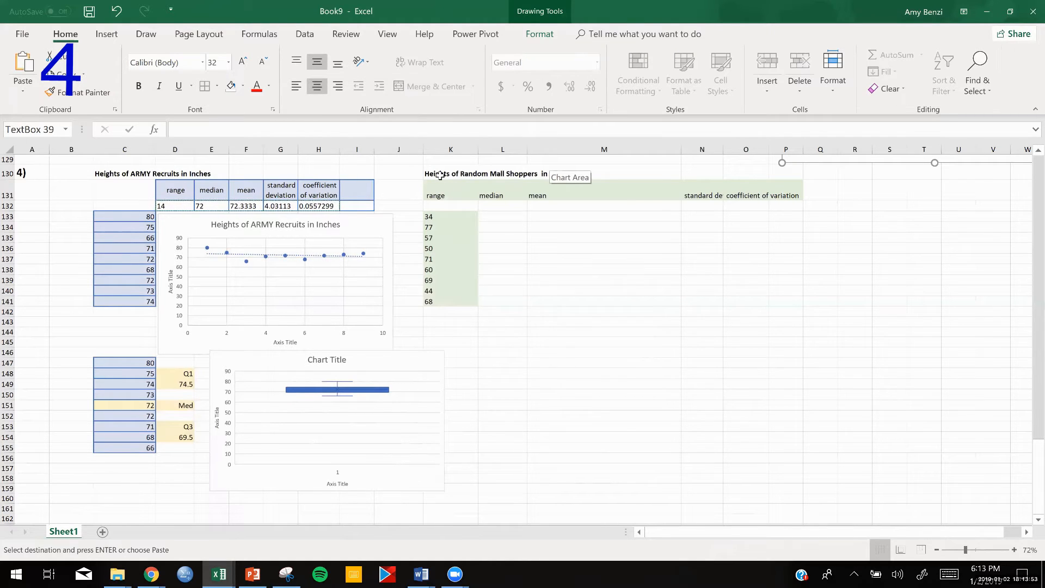
left_click_drag(440, 188, 804, 186)
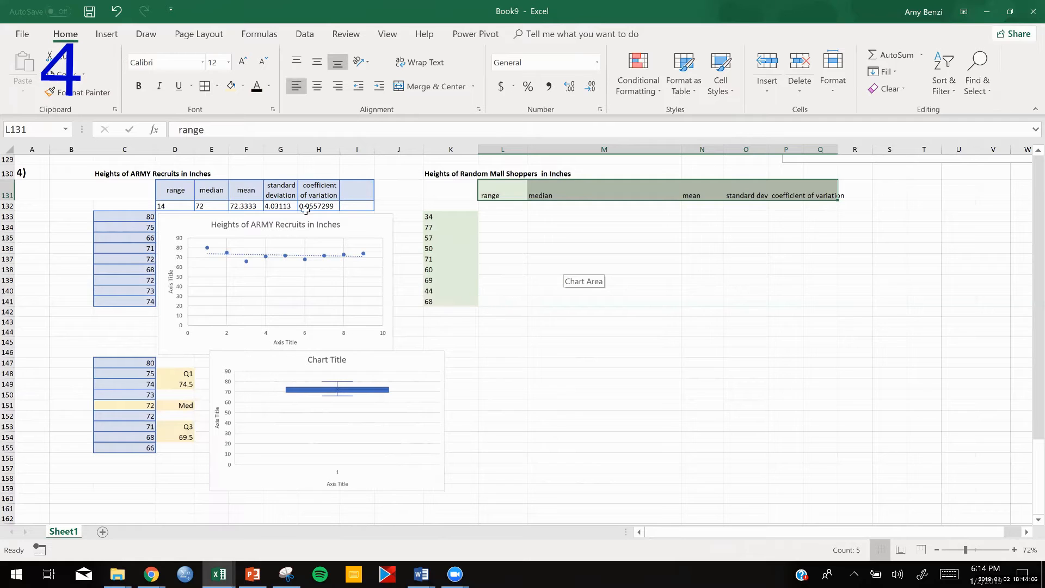
- Wrap the text of the mall shopper headings in L131:Q131 and widen column P to fit the word coefficient on one line
right_click(512, 188)
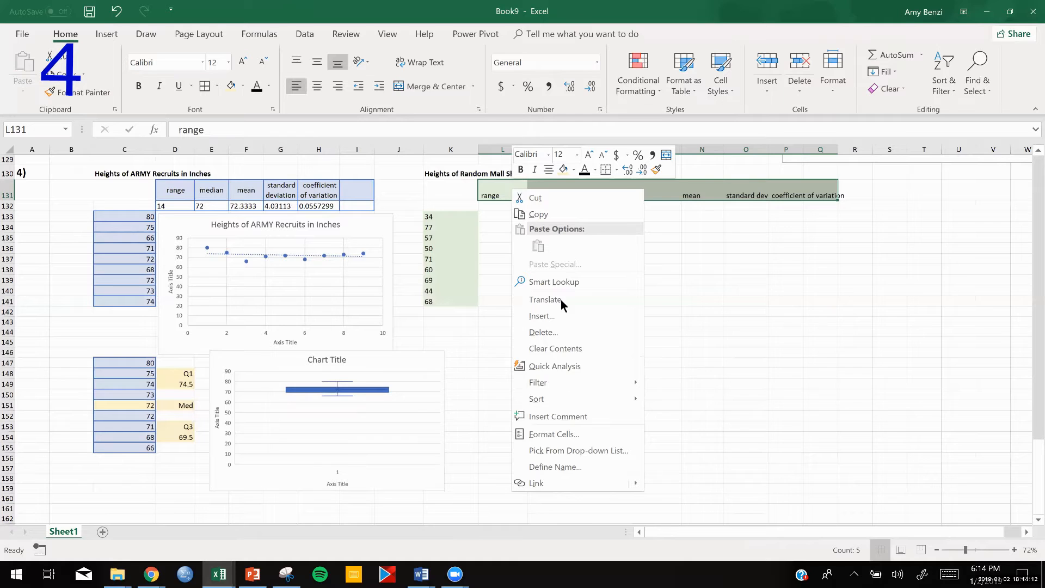
left_click(555, 429)
left_click(408, 371)
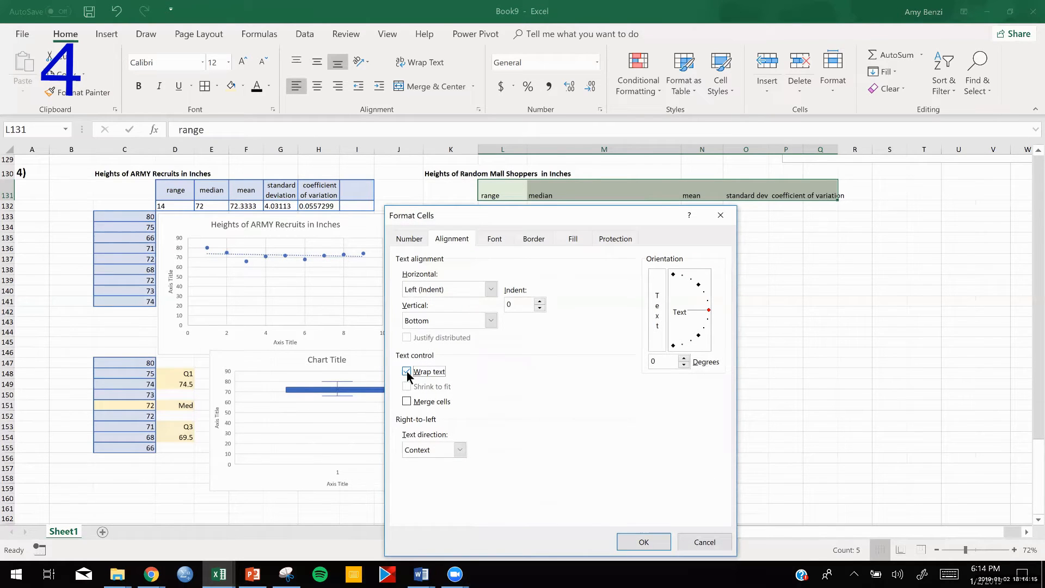
left_click(636, 538)
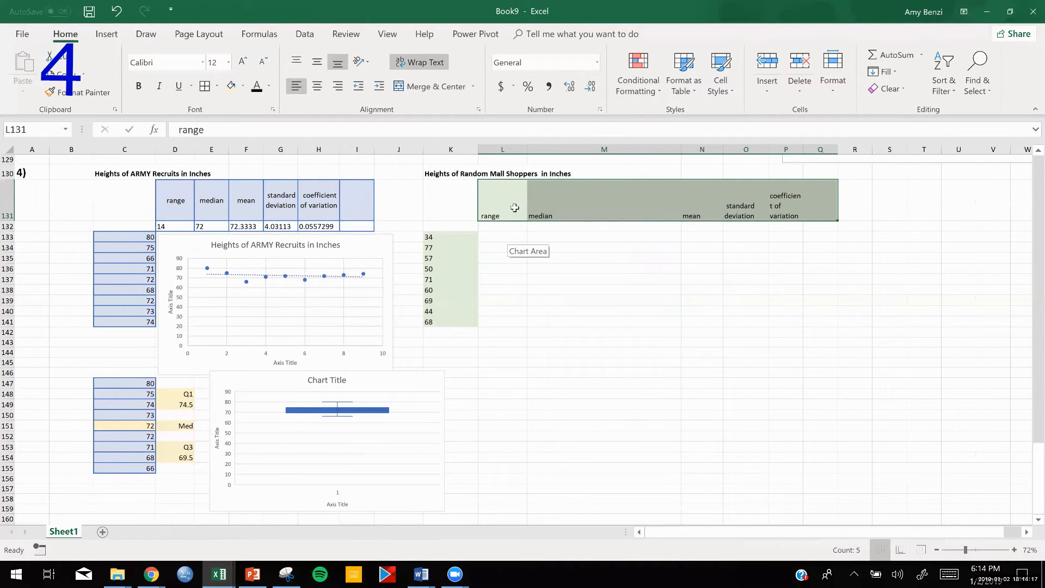
left_click(790, 257)
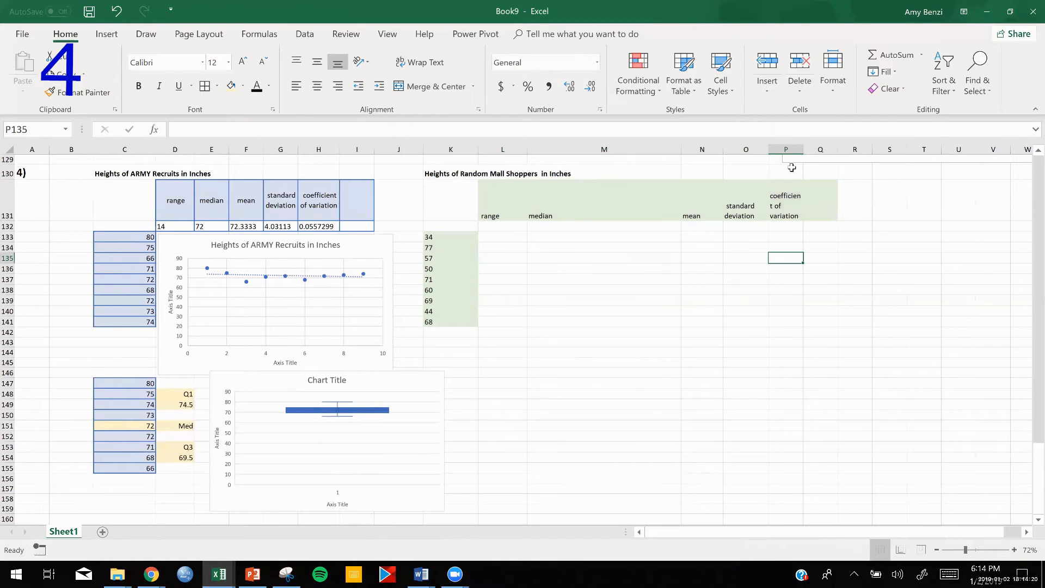
left_click(793, 147)
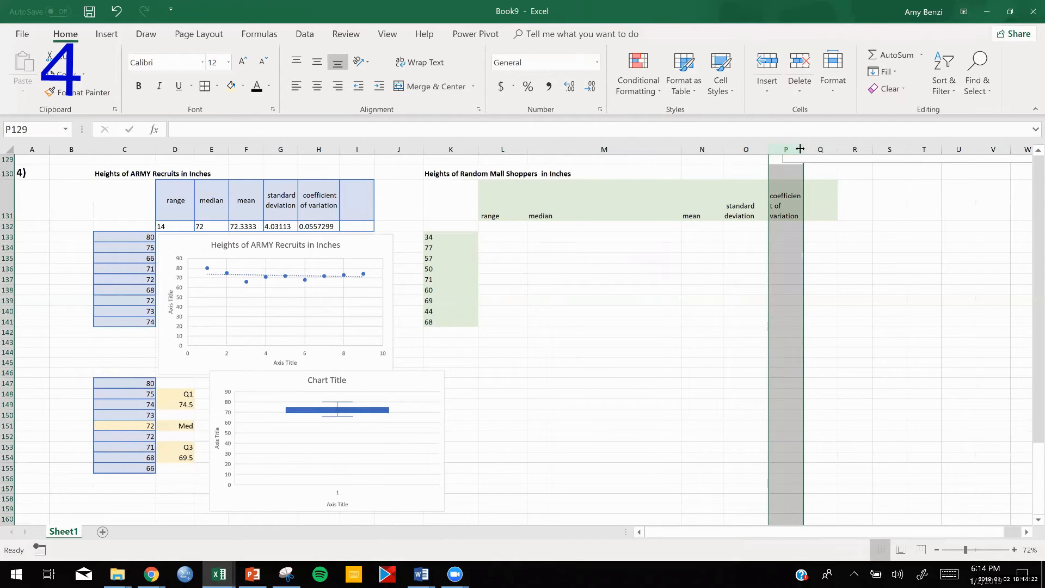
left_click_drag(804, 149, 817, 149)
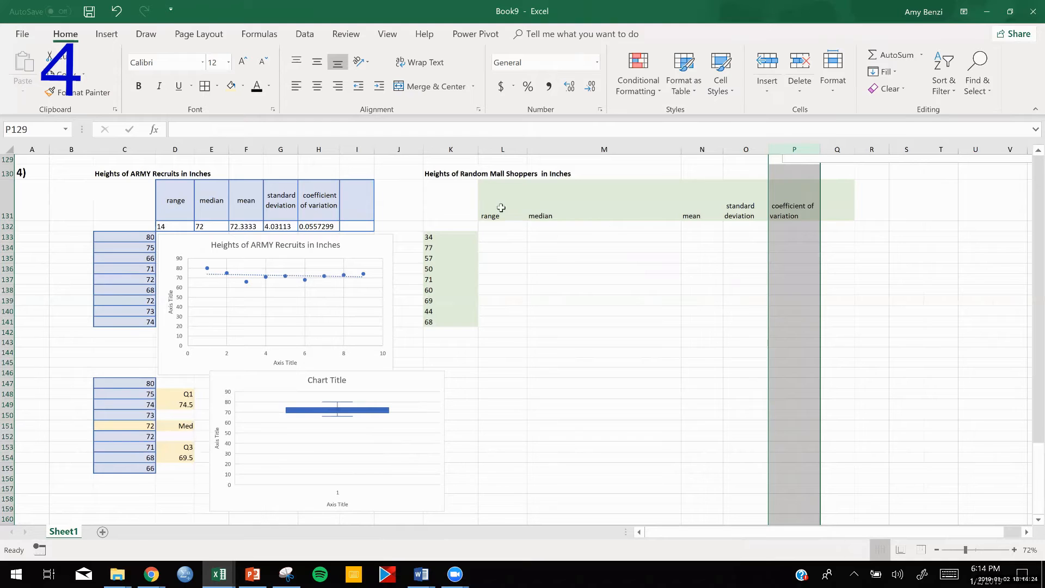
- Center the mall shopper headings in L131:Q131 horizontally and vertically
left_click_drag(501, 207, 831, 205)
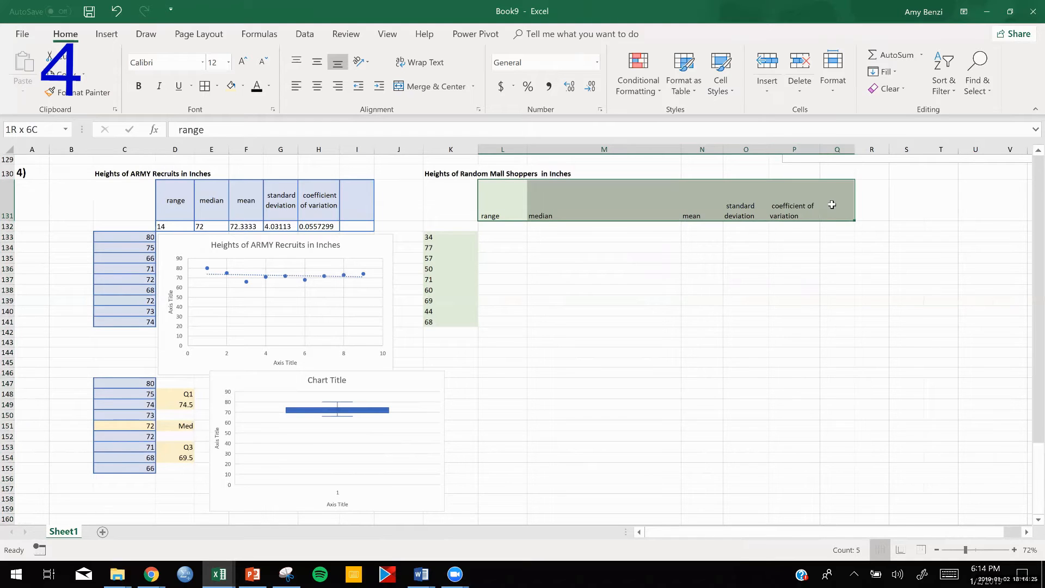
left_click(318, 87)
left_click(531, 256)
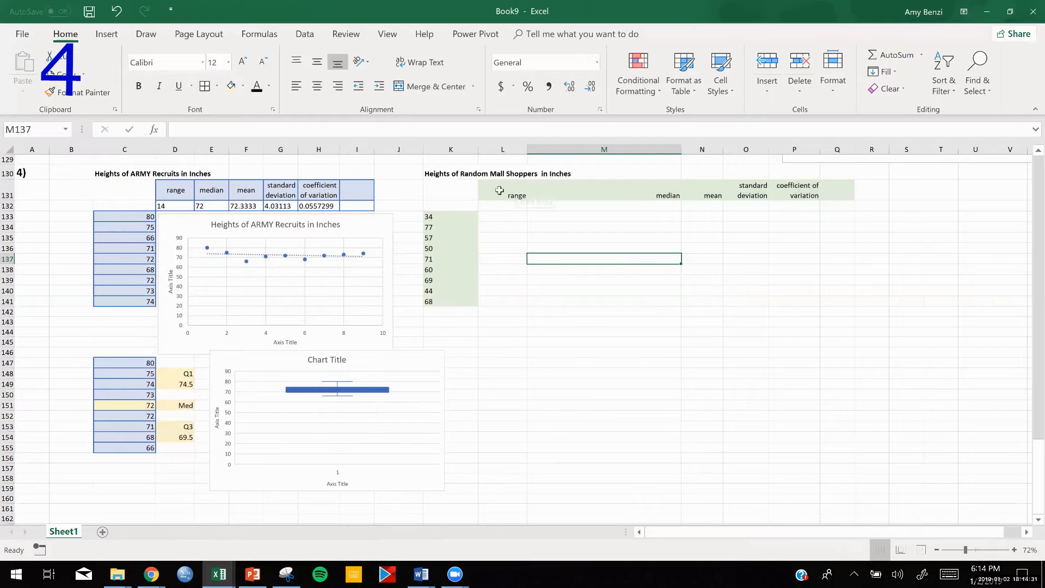
left_click_drag(498, 194, 851, 196)
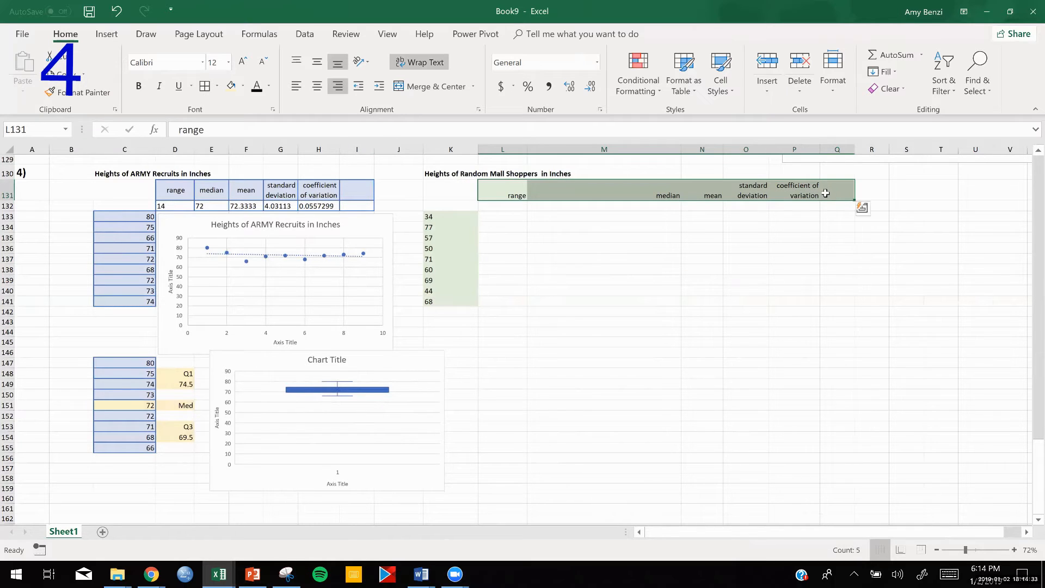
left_click(317, 87)
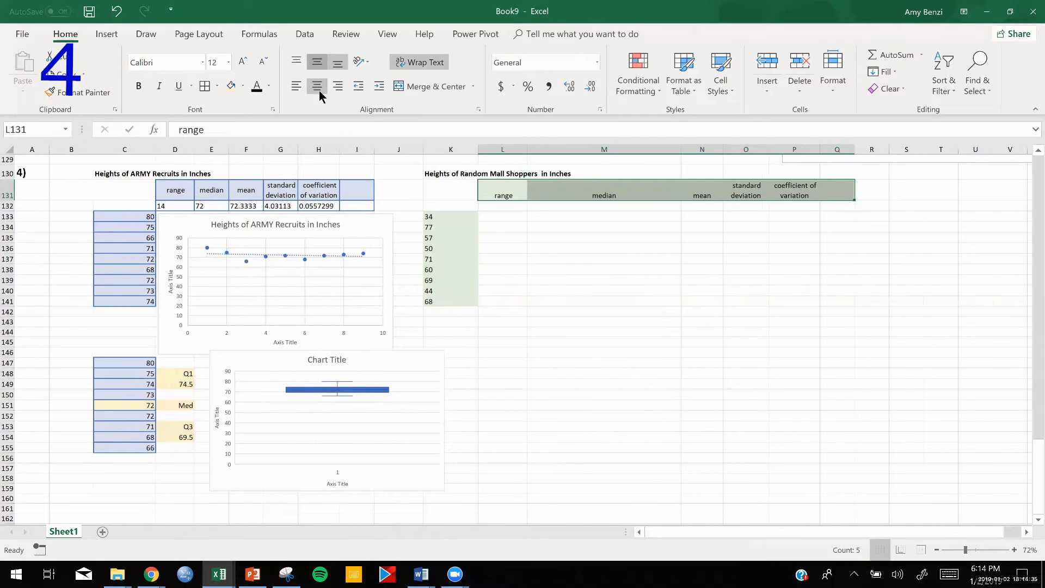
left_click(316, 62)
left_click(606, 278)
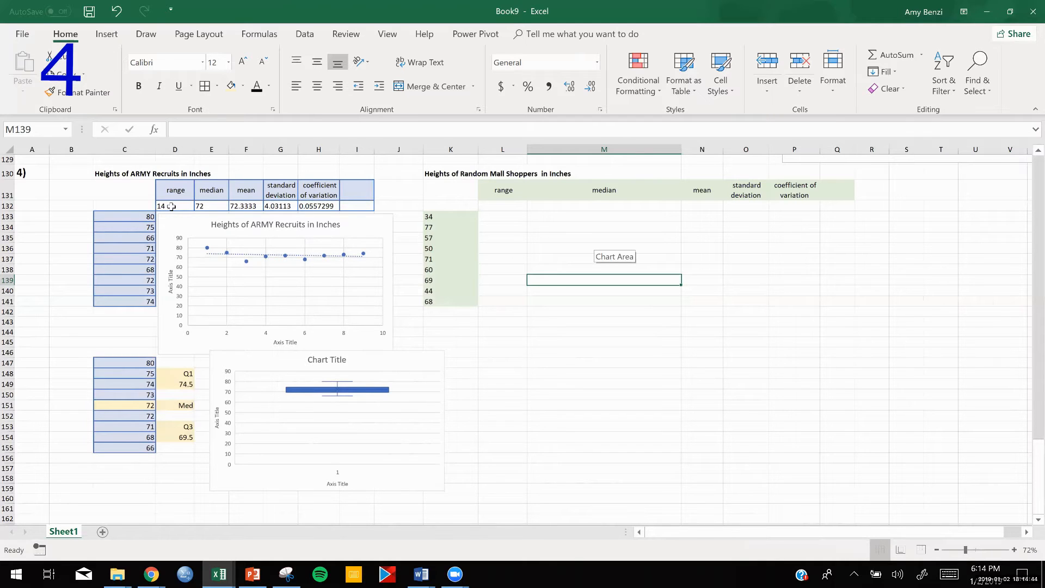
- Move the box and whisker chart slightly left toward the quartile labels and narrow it from its right edge
left_click_drag(392, 363, 380, 366)
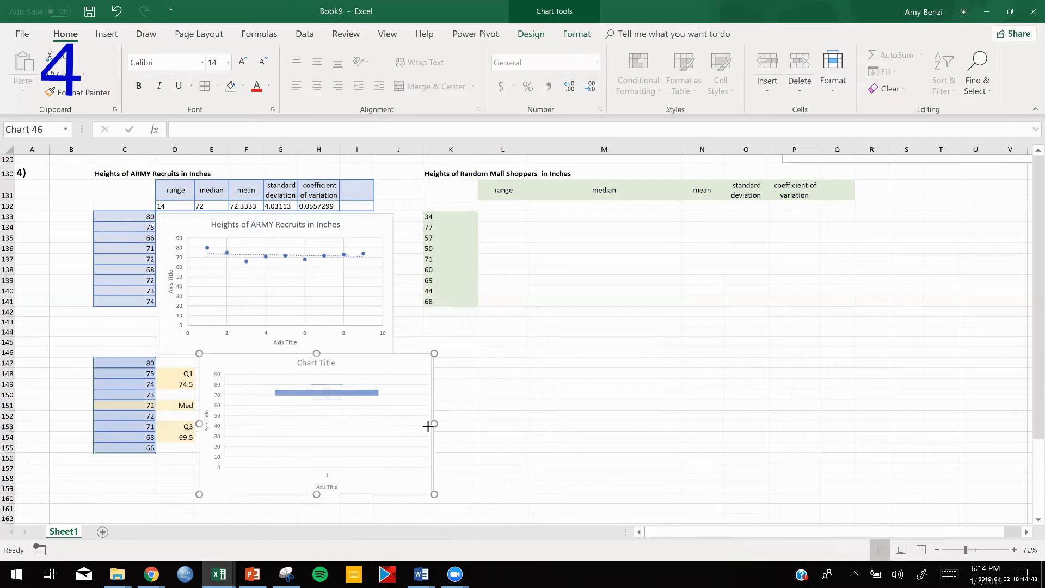
left_click_drag(427, 427, 406, 425)
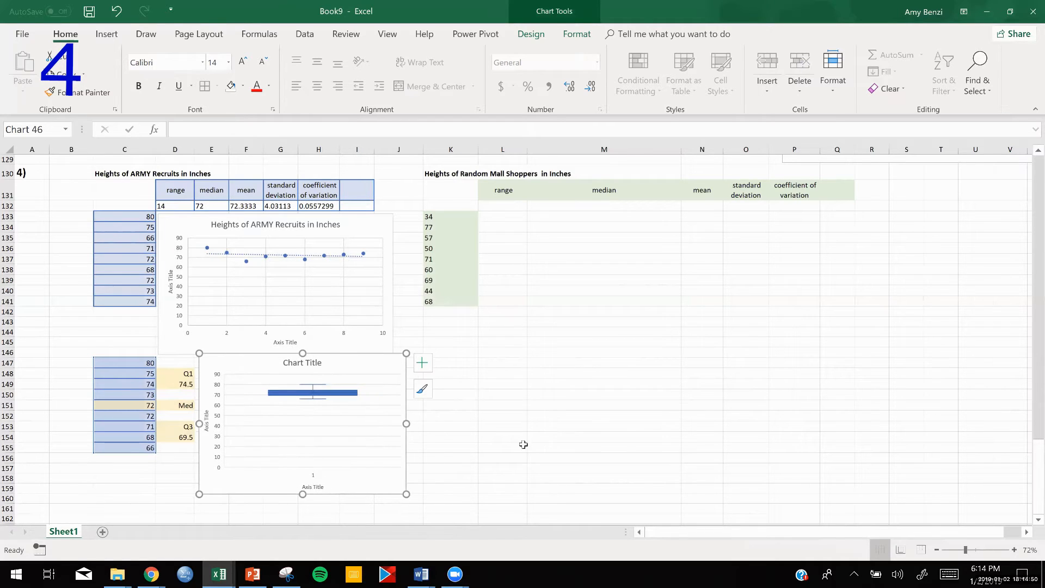
left_click(523, 444)
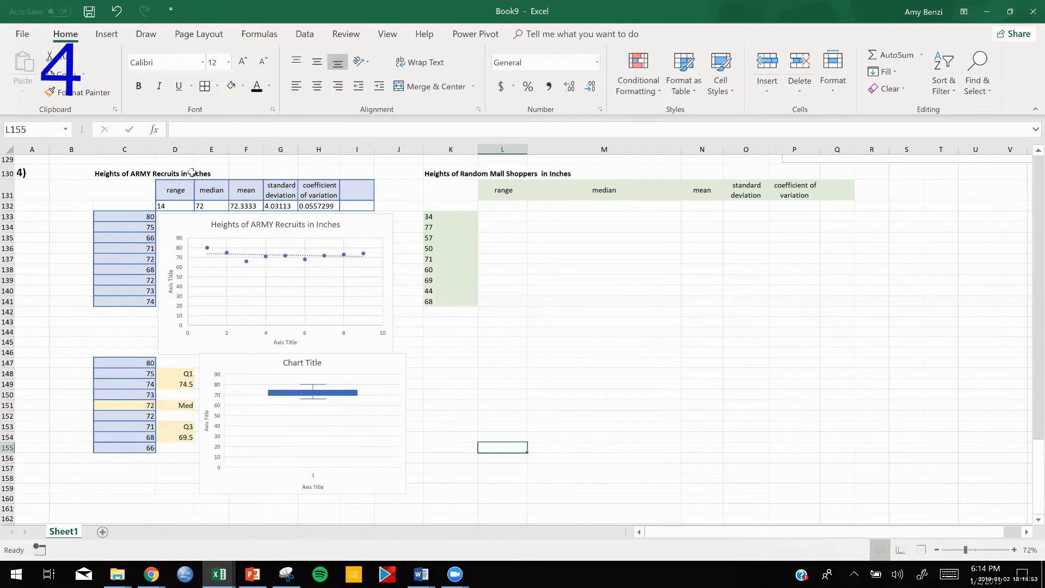
- Apply cell borders to the mall shopper statistics table L131:Q132 and the height list K133:K141
left_click_drag(169, 205, 361, 208)
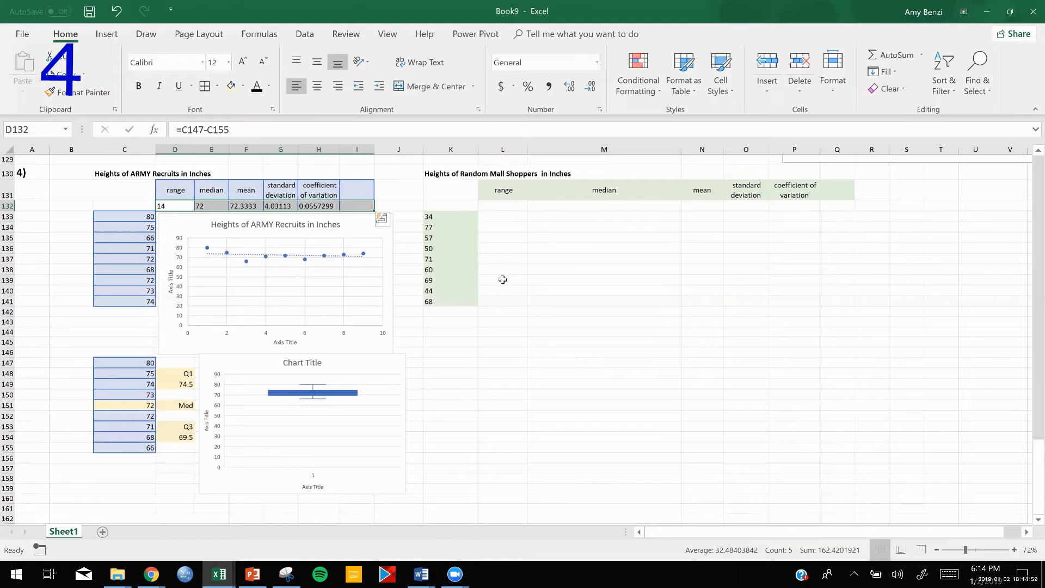
left_click(518, 279)
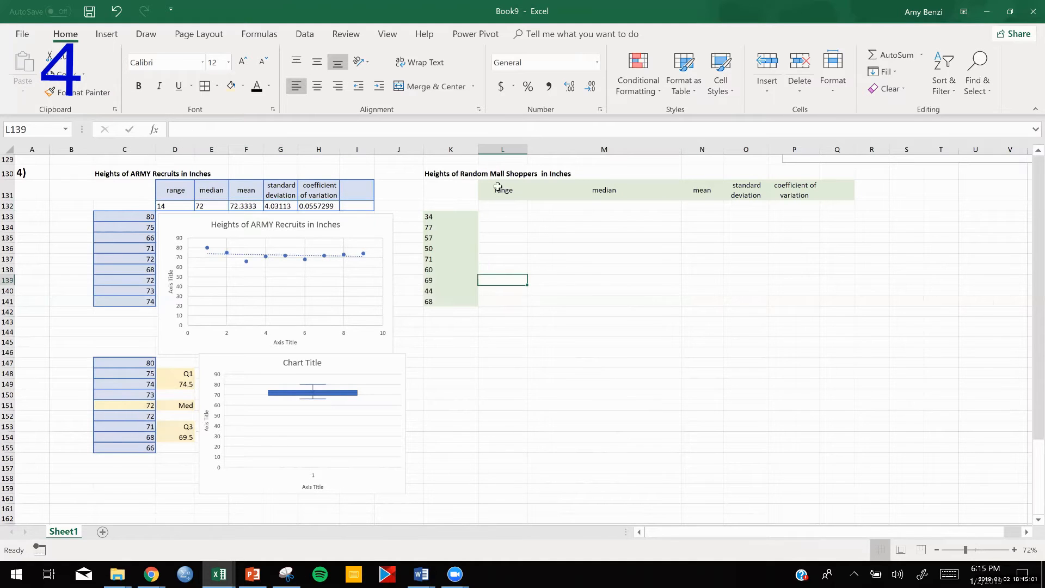
left_click_drag(498, 187, 850, 207)
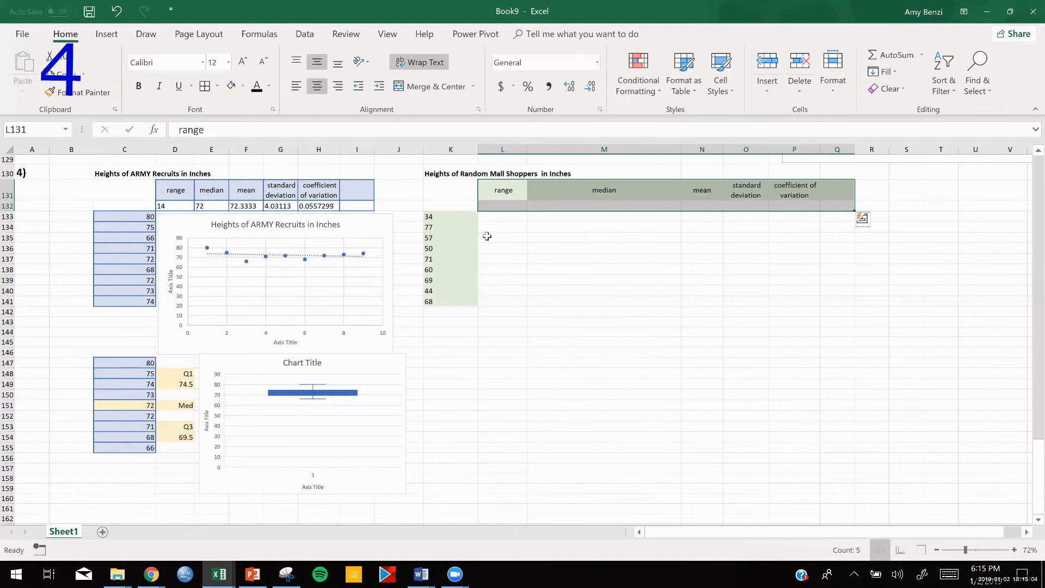
left_click_drag(452, 217, 452, 302)
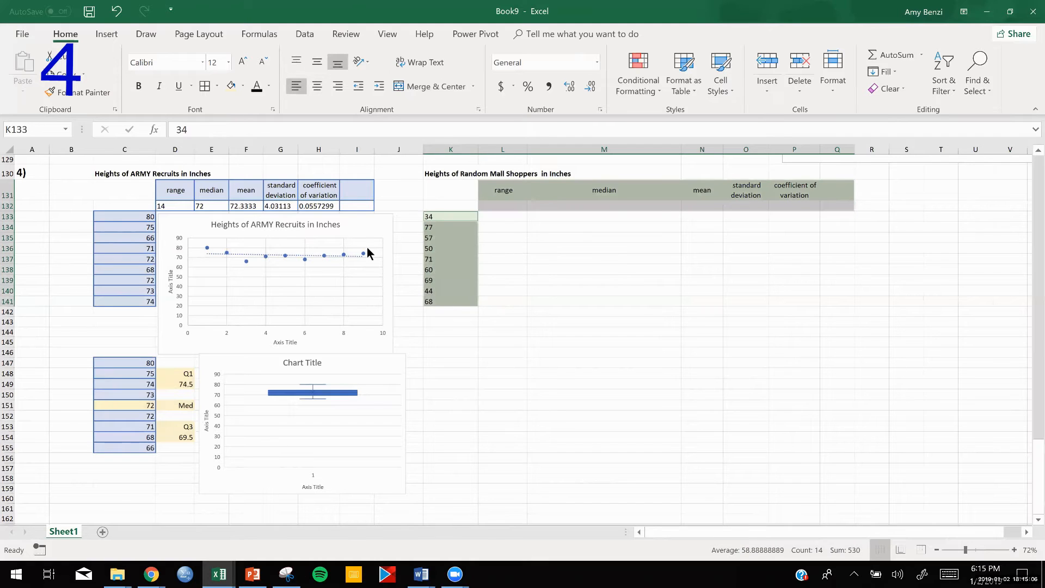
left_click(205, 86)
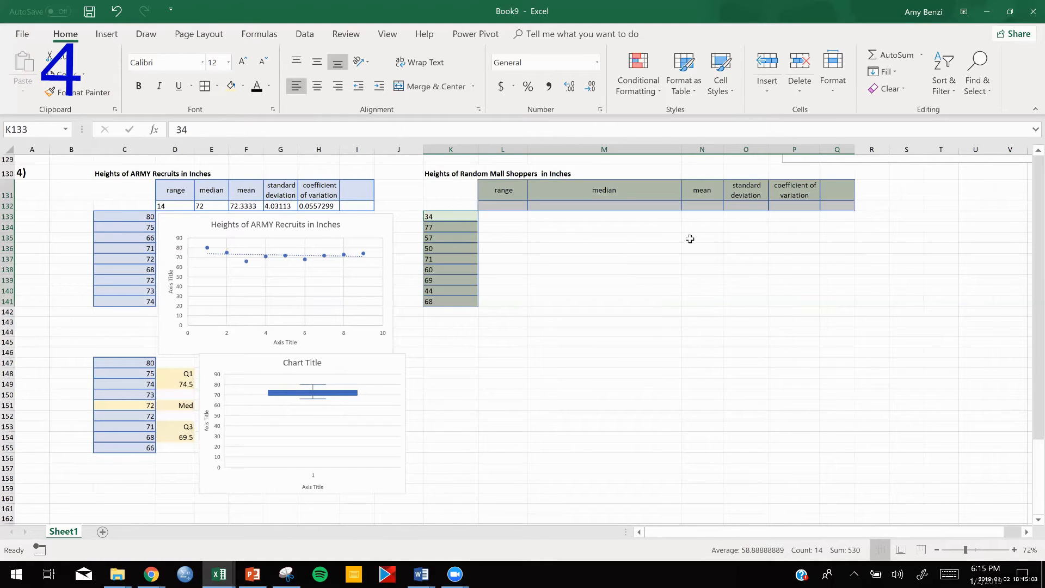
left_click(767, 364)
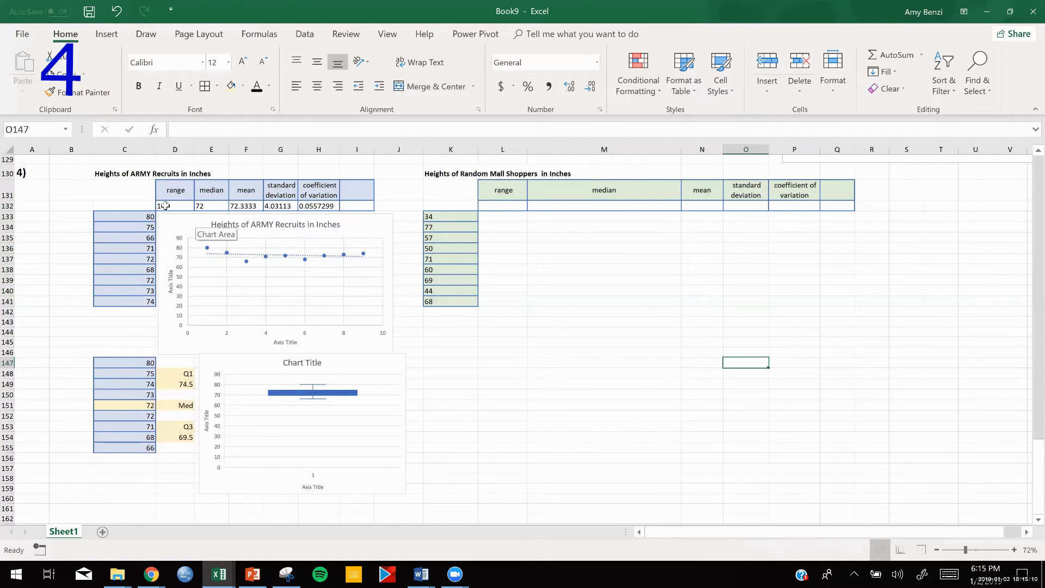
- Copy the ARMY recruit statistics formulas in D132:I132 to the mall shopper table row L132:Q132
left_click_drag(165, 206, 348, 205)
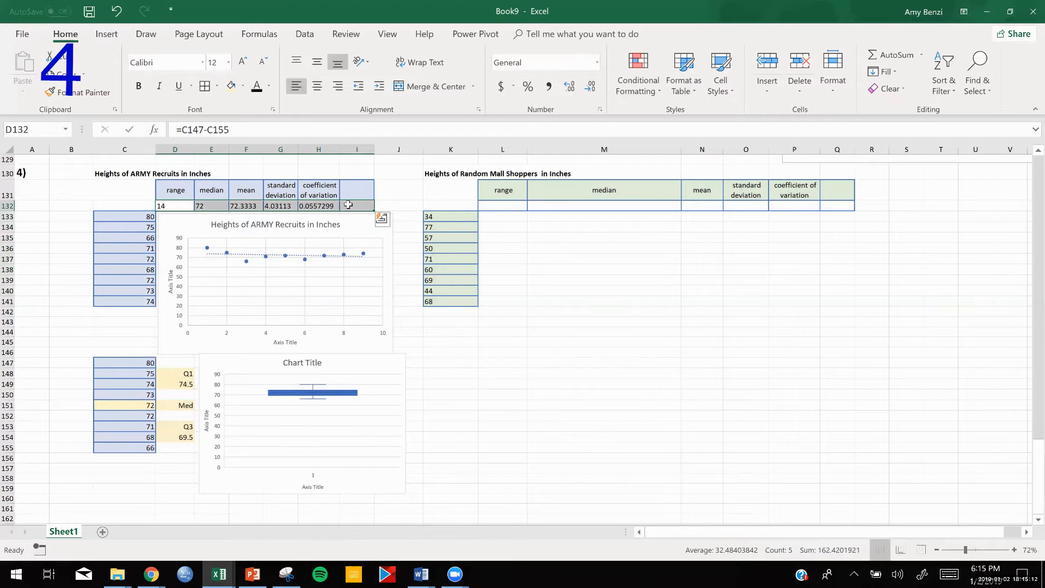
key("ctrl+c")
left_click_drag(512, 206, 827, 207)
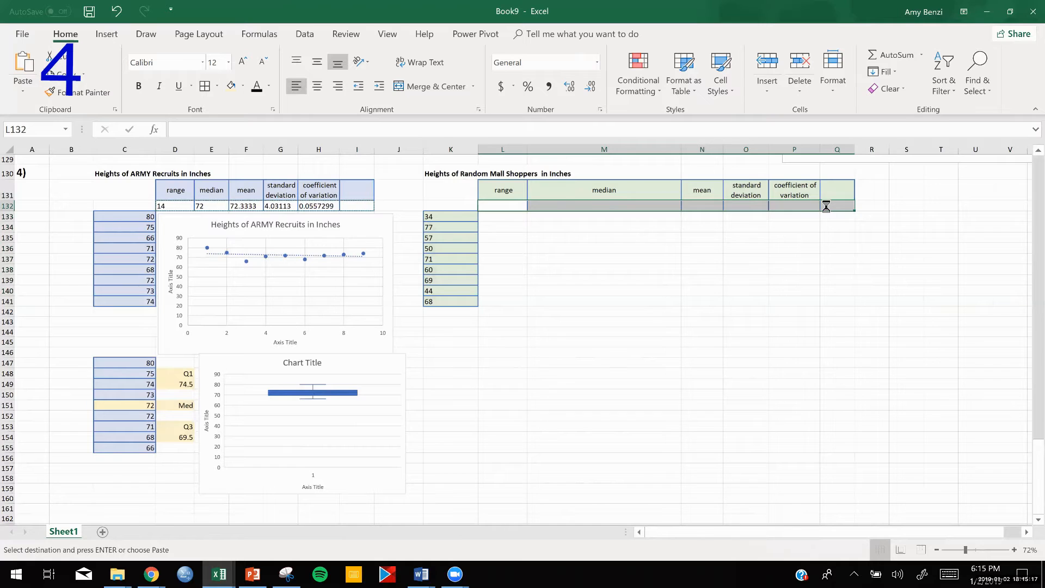
left_click(745, 292)
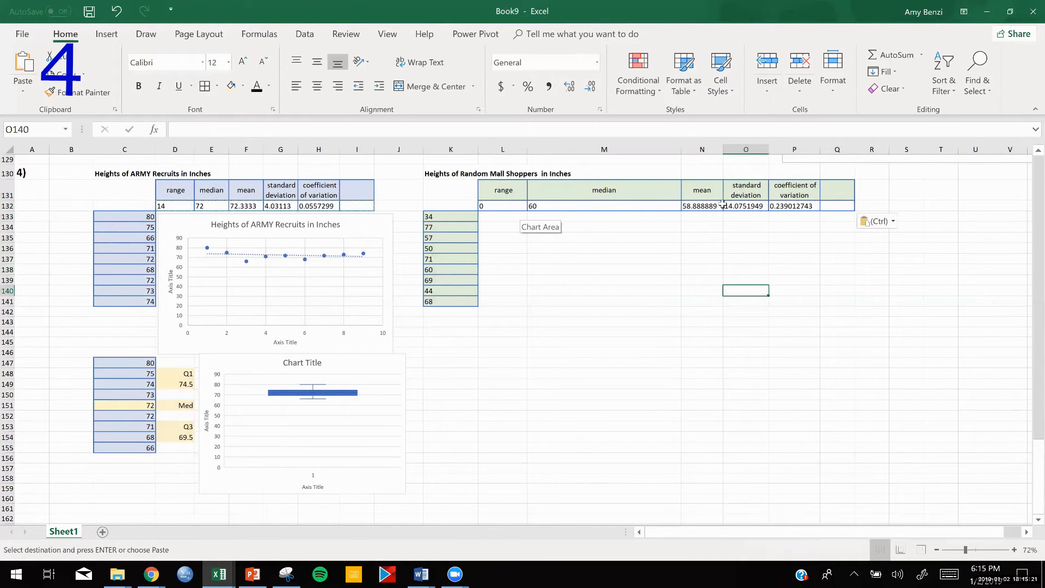
- Examine the copied range, median, mean, standard deviation and coefficient of variation formulas in L132:P132 to check which cells they reference
double_click(507, 206)
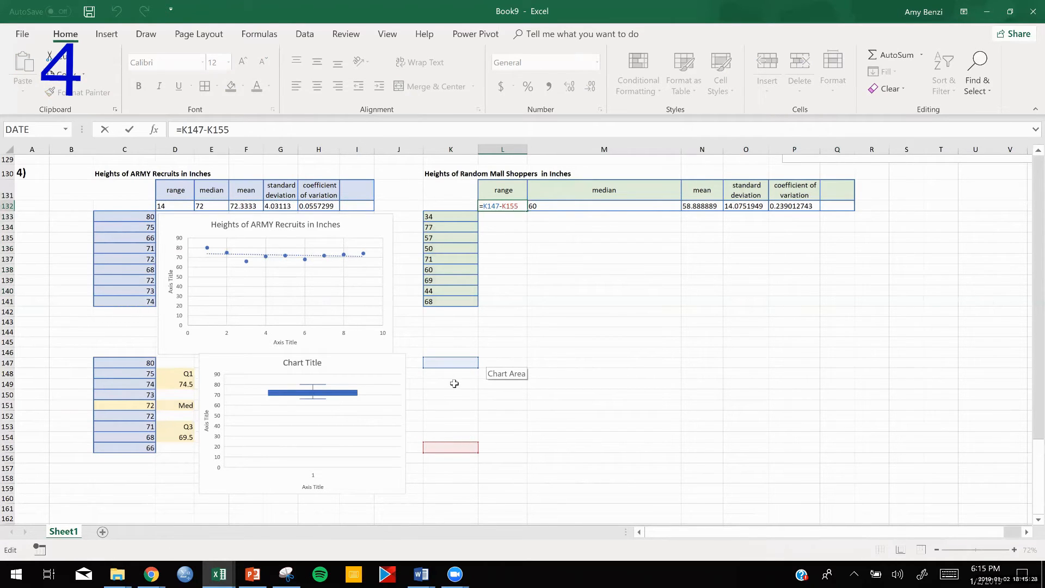
key("Return")
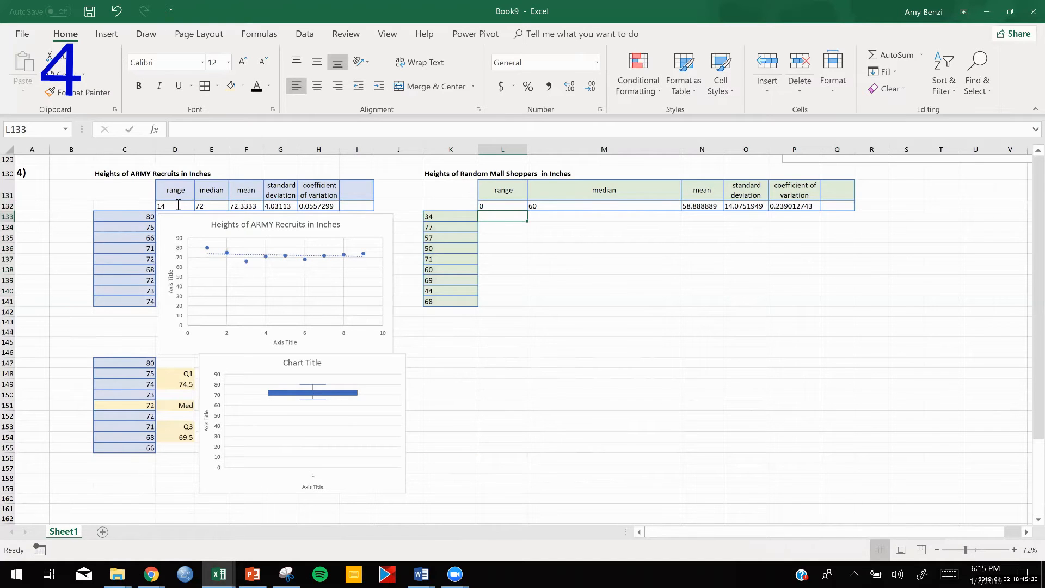
left_click(575, 205)
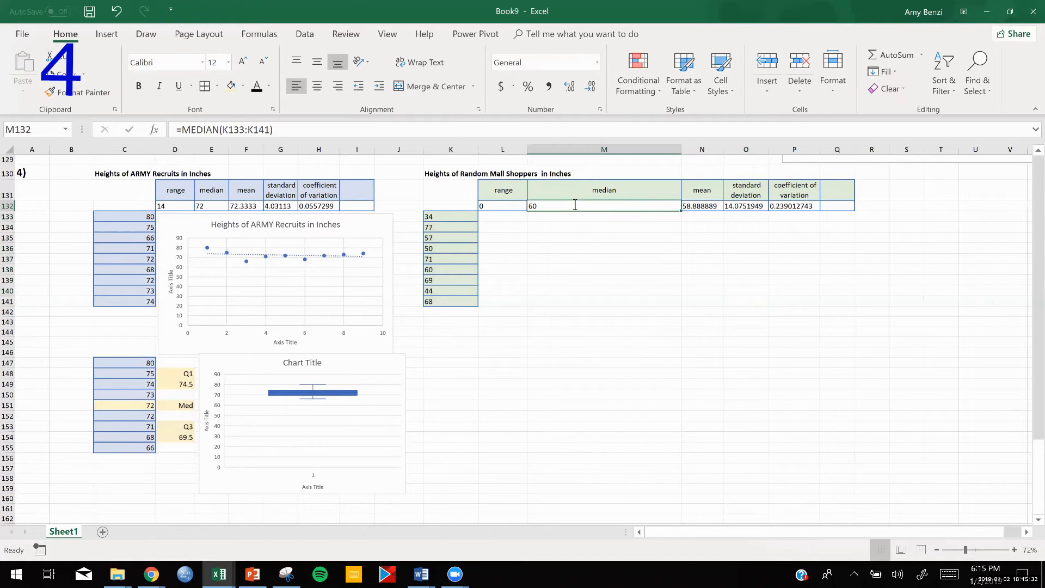
double_click(575, 205)
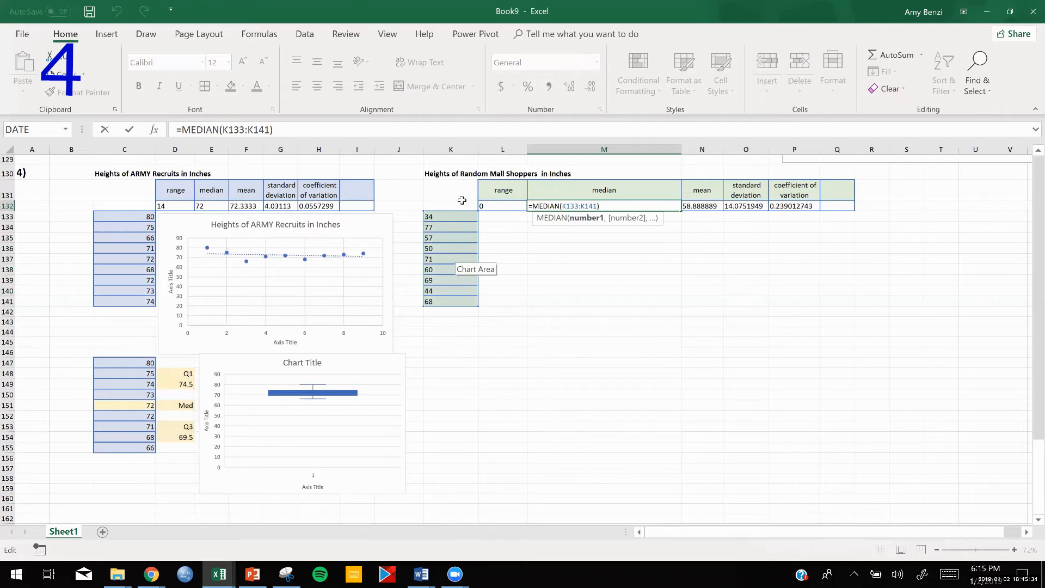
key("Return")
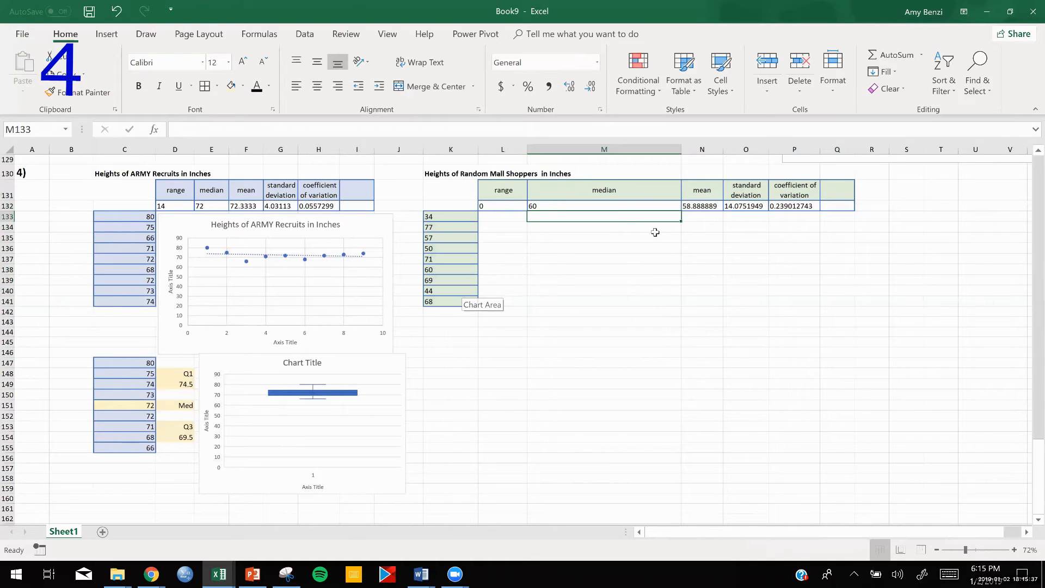
left_click(702, 209)
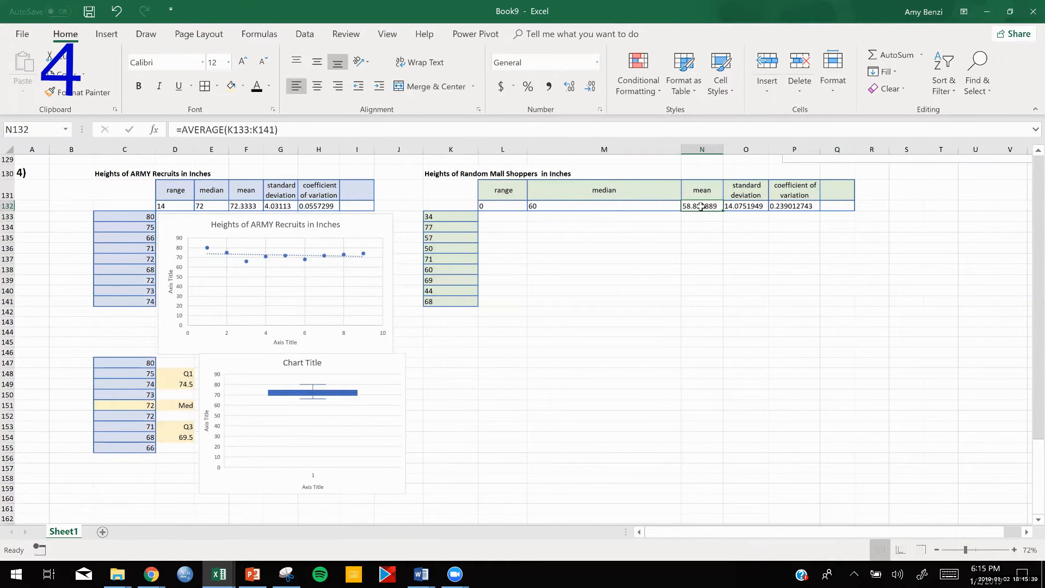
double_click(702, 207)
key("Return")
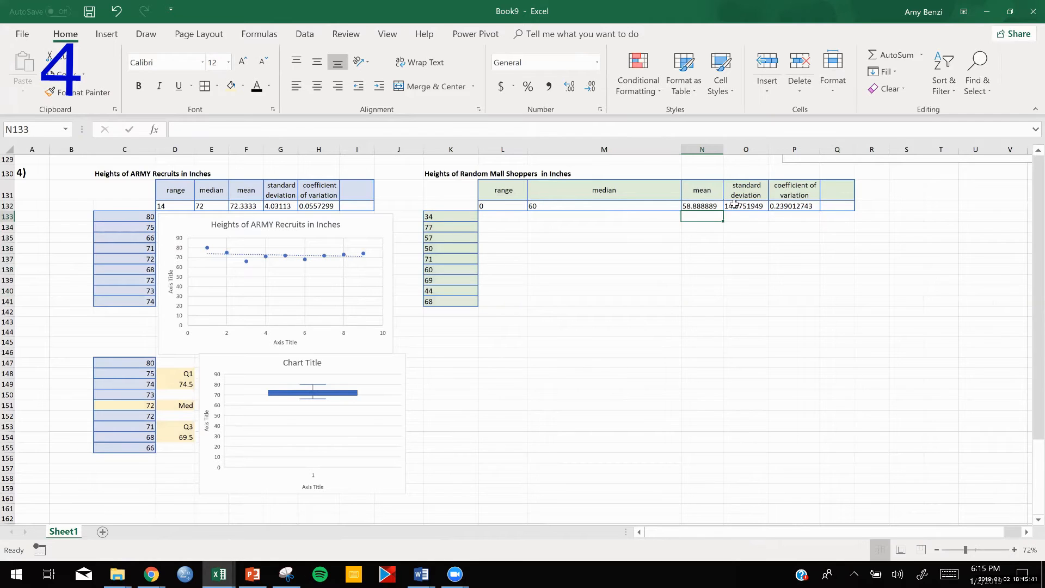
left_click(735, 206)
double_click(735, 206)
key("Return")
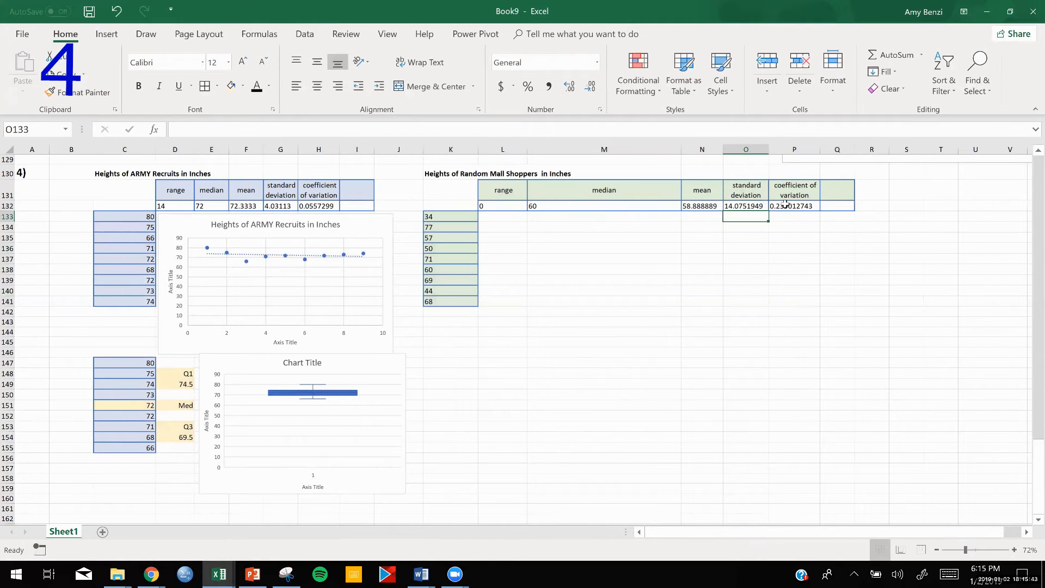
double_click(786, 206)
key("Return")
left_click(703, 301)
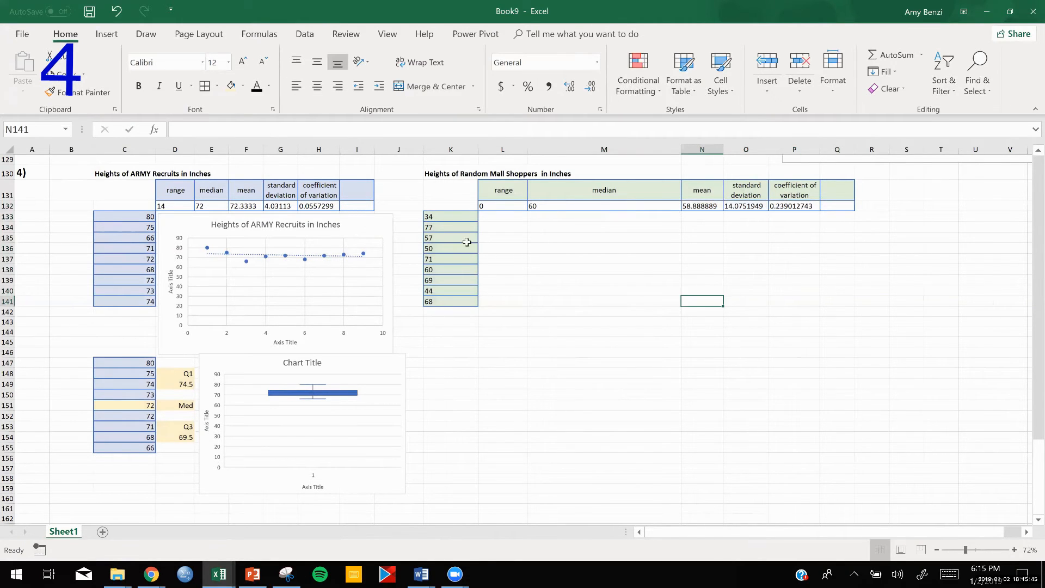
- Copy the mall shopper heights K133:K141 to K147:K155 and sort the copy from largest to smallest
left_click_drag(457, 216, 460, 298)
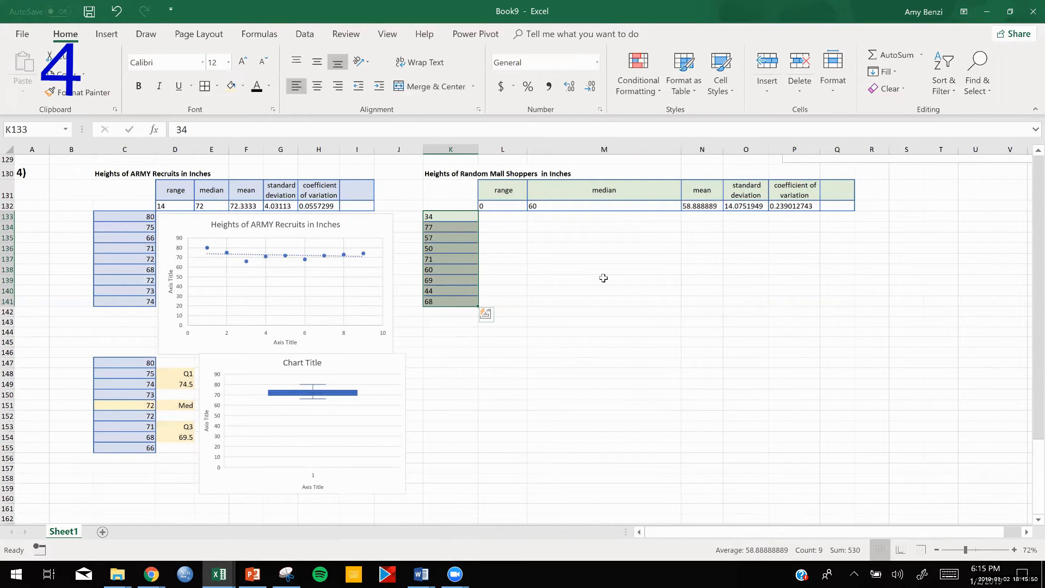
key("ctrl+c")
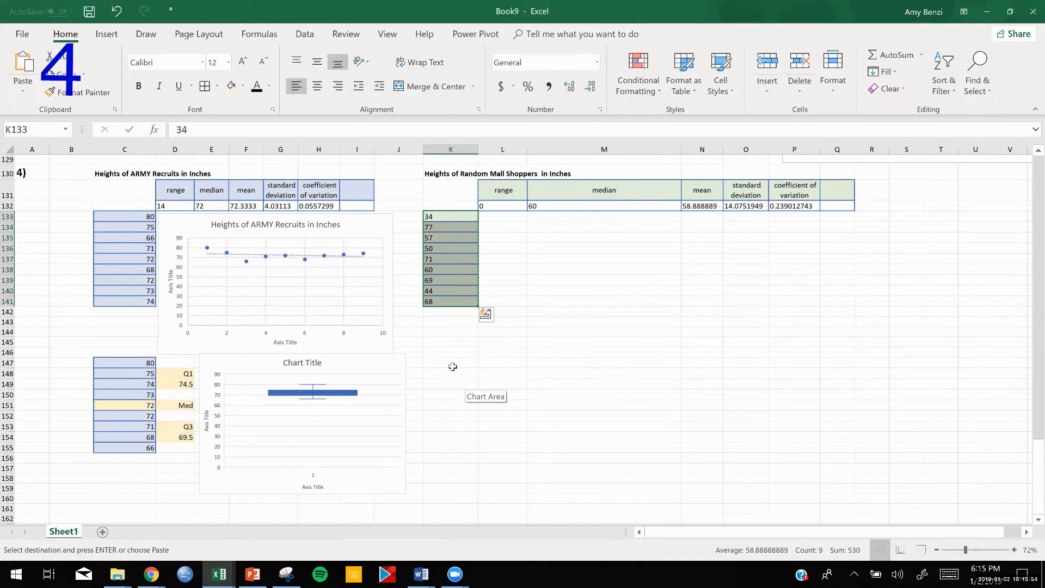
left_click_drag(453, 367, 449, 449)
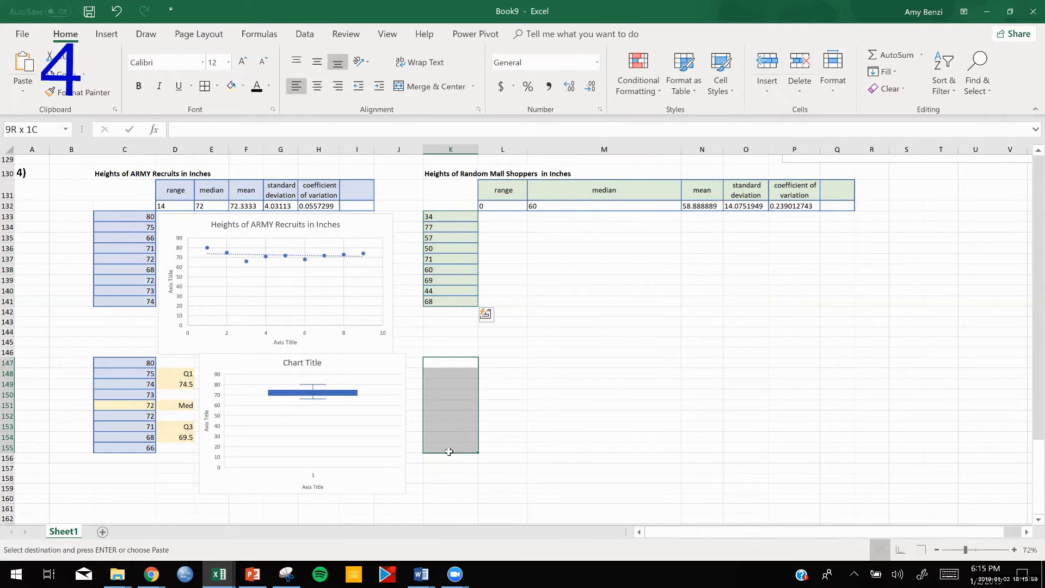
key("ctrl+v")
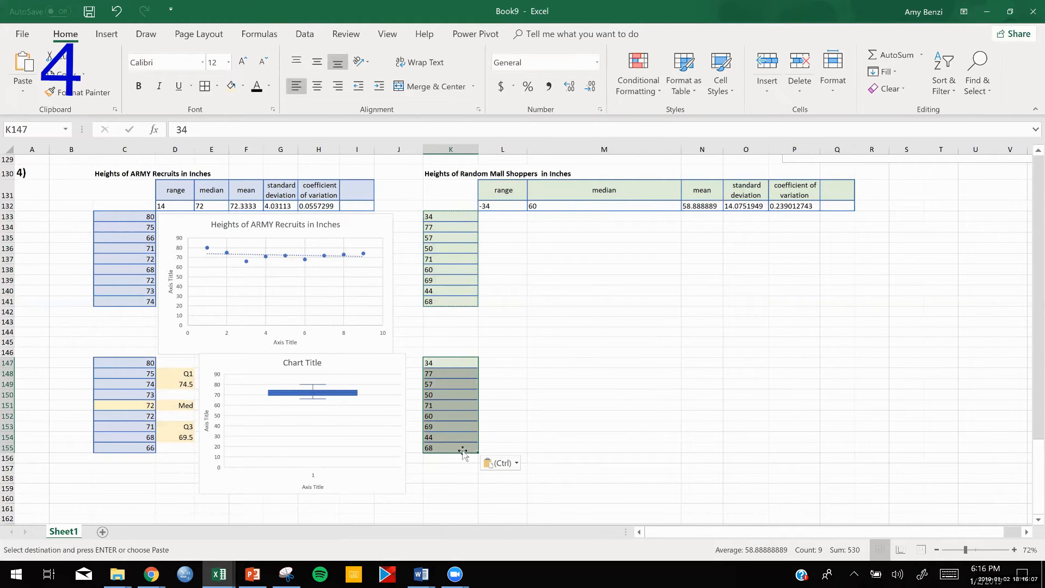
left_click(952, 96)
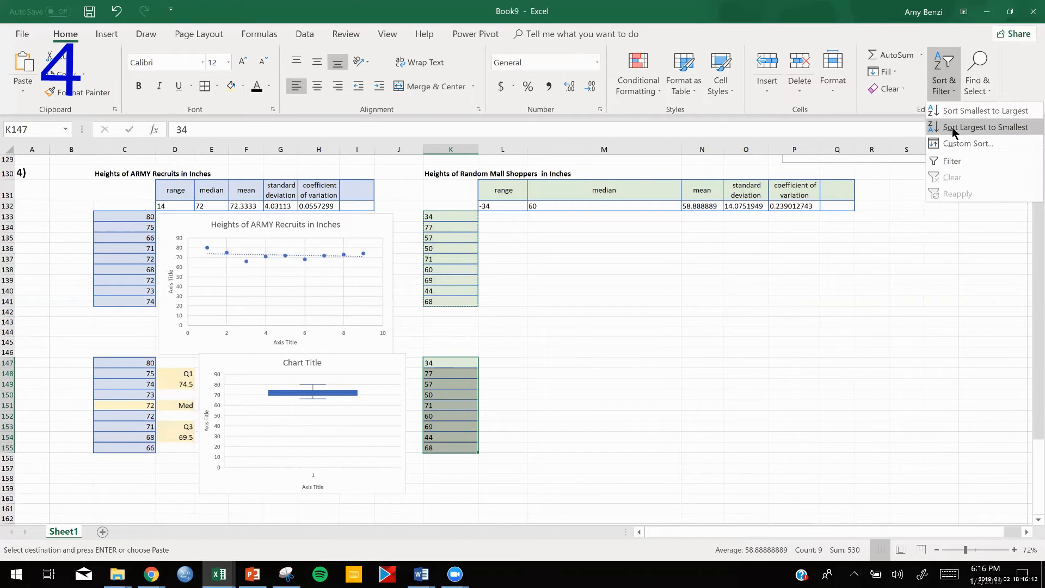
left_click(952, 127)
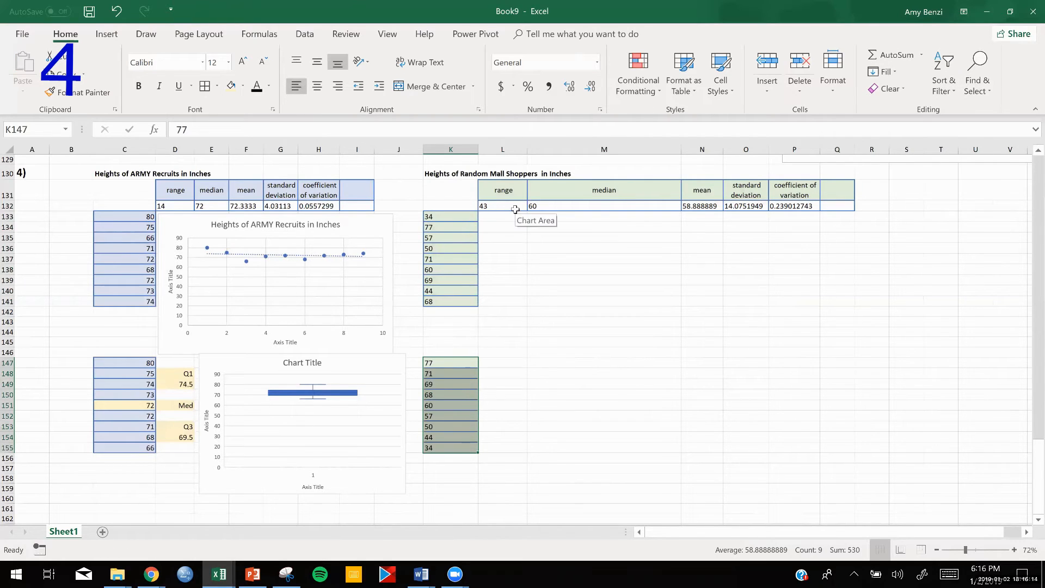
left_click(604, 353)
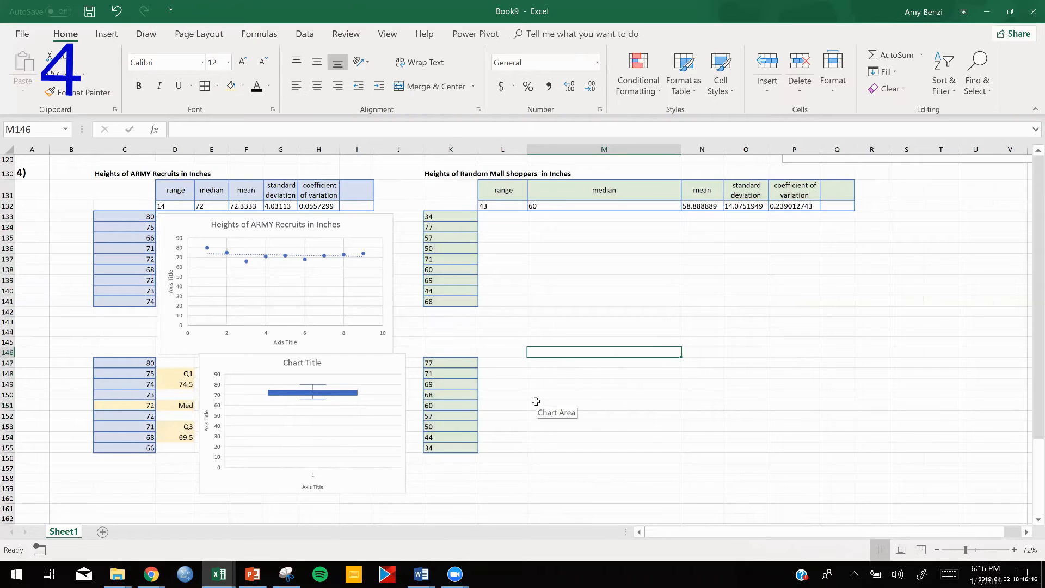
- Insert a scatter chart of the mall shopper heights K133:K141 and place it below the mall shopper statistics table
left_click_drag(444, 216, 444, 301)
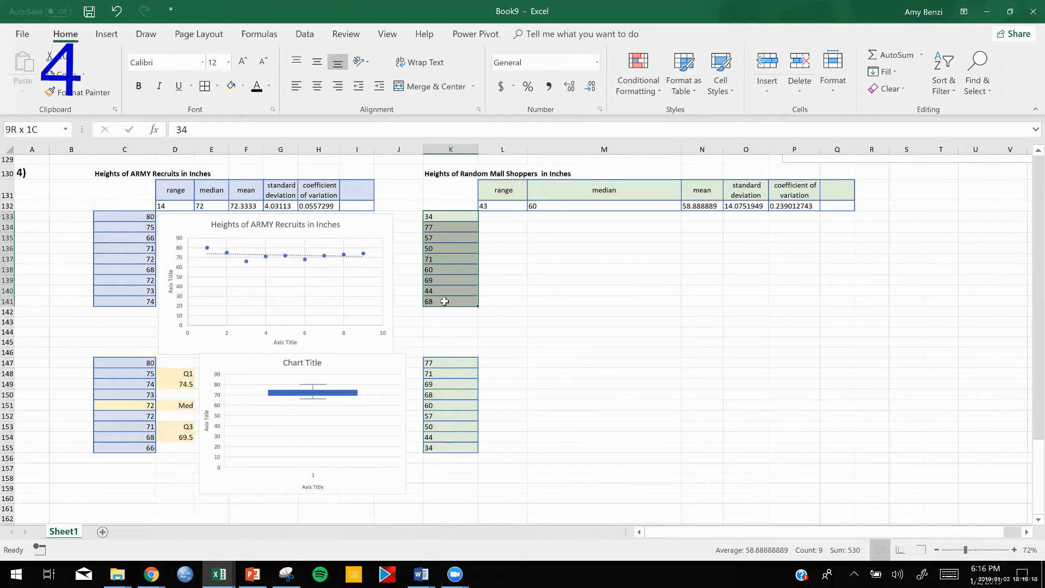
left_click(106, 35)
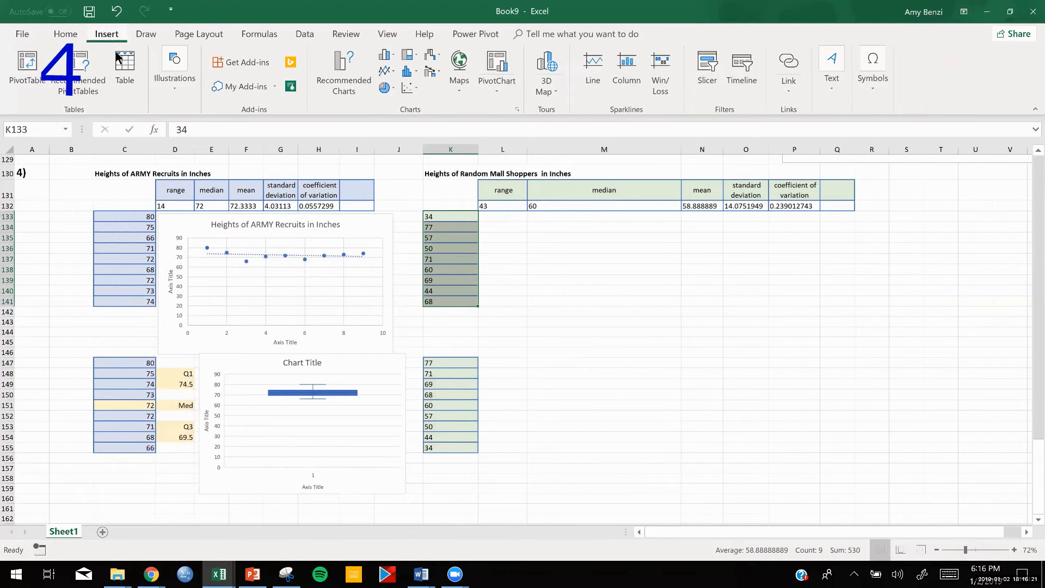
left_click(416, 88)
left_click(413, 129)
left_click_drag(564, 275, 647, 231)
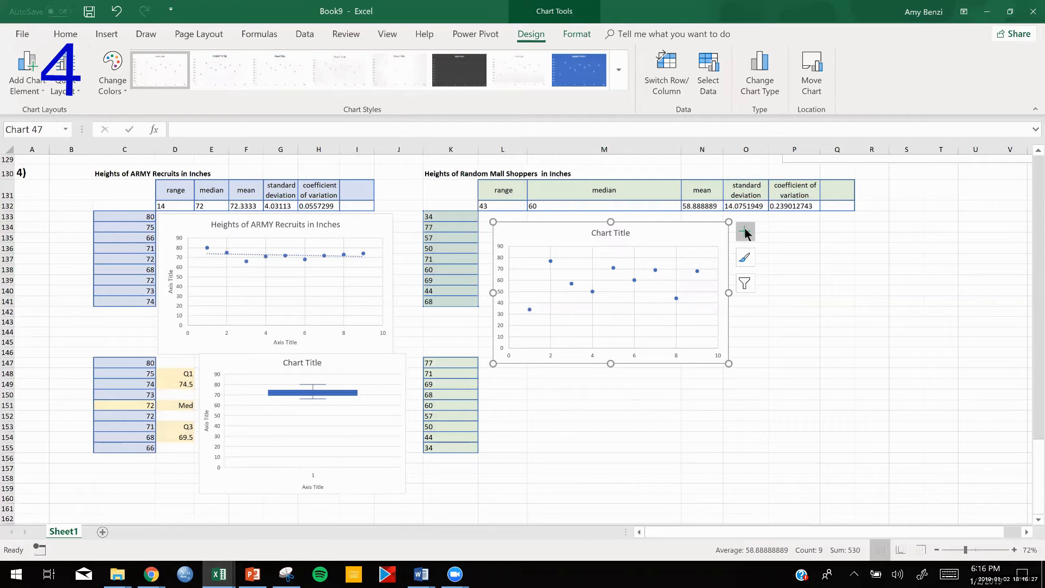
- Add axis titles and a trendline to the mall shopper scatter chart
left_click(746, 232)
left_click(769, 268)
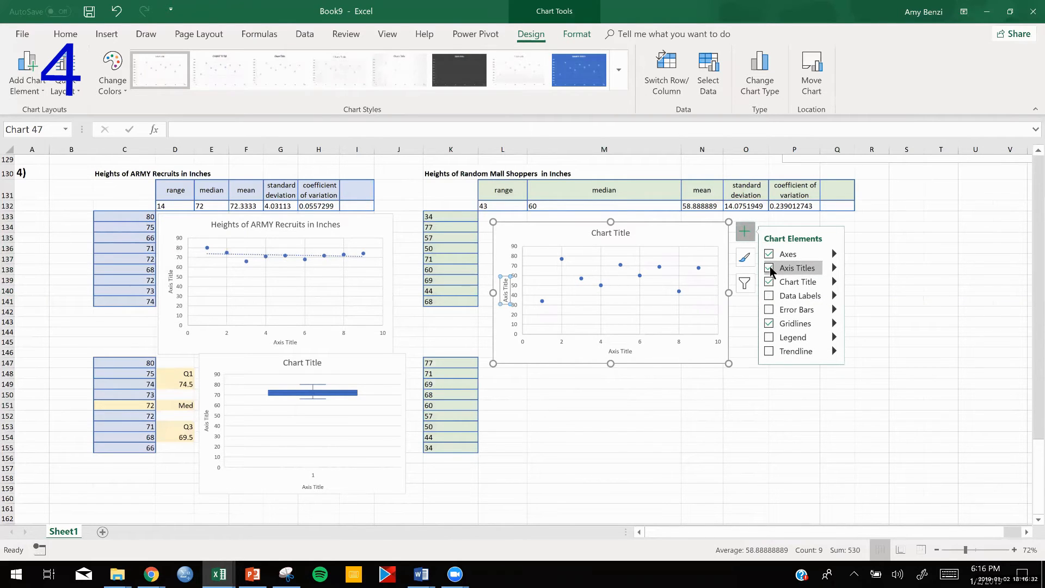
left_click(770, 352)
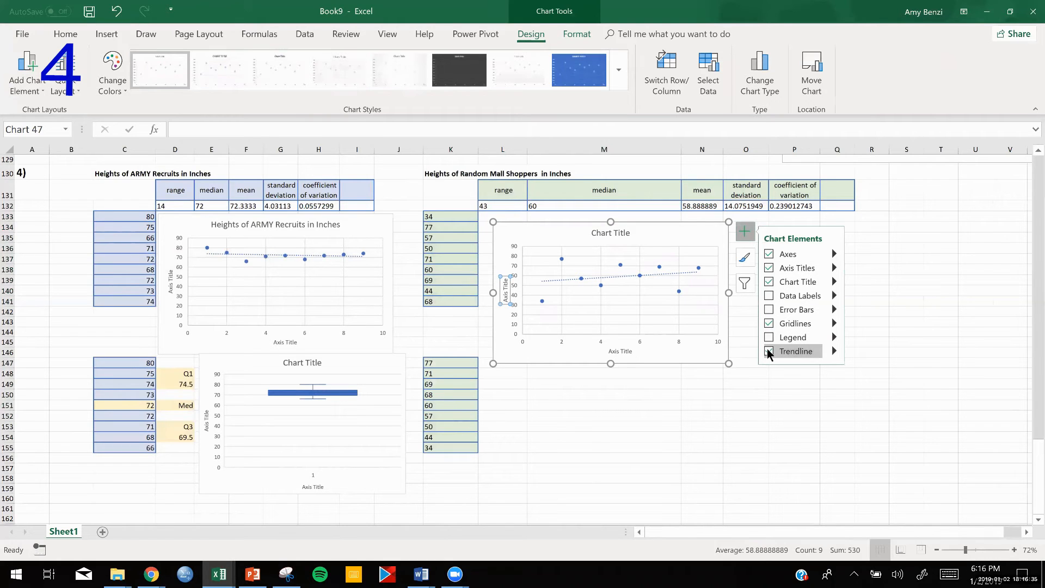
left_click(754, 380)
- Shorten the mall shopper scatter chart from its lower edge so it ends above row 146
left_click(612, 366)
left_click_drag(612, 369, 616, 346)
left_click(620, 415)
- Insert a Box and Whisker chart of the sorted heights K147:K155 and place it below the mall shopper scatter chart
left_click_drag(454, 370, 453, 447)
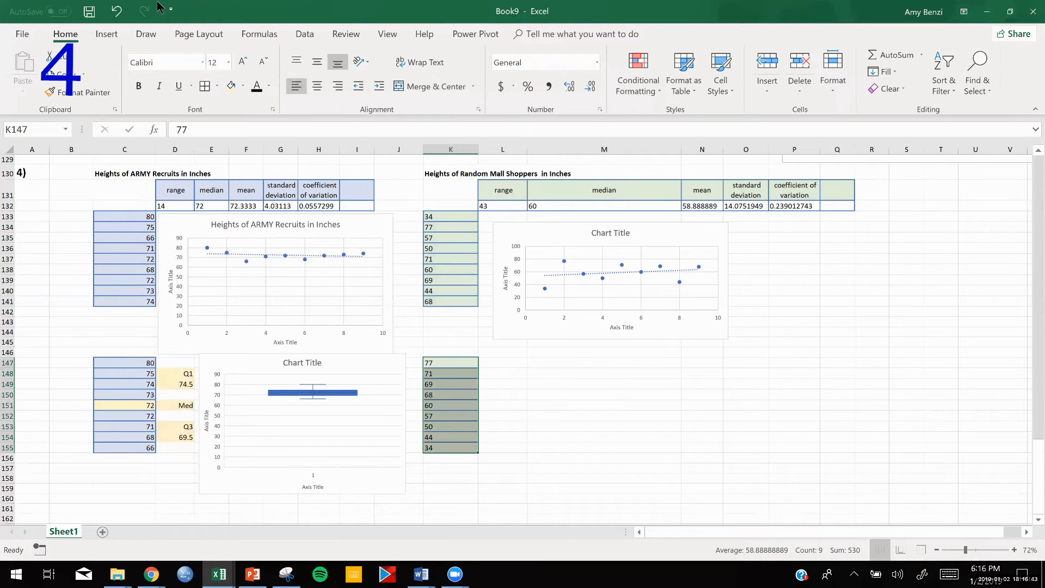
left_click(107, 38)
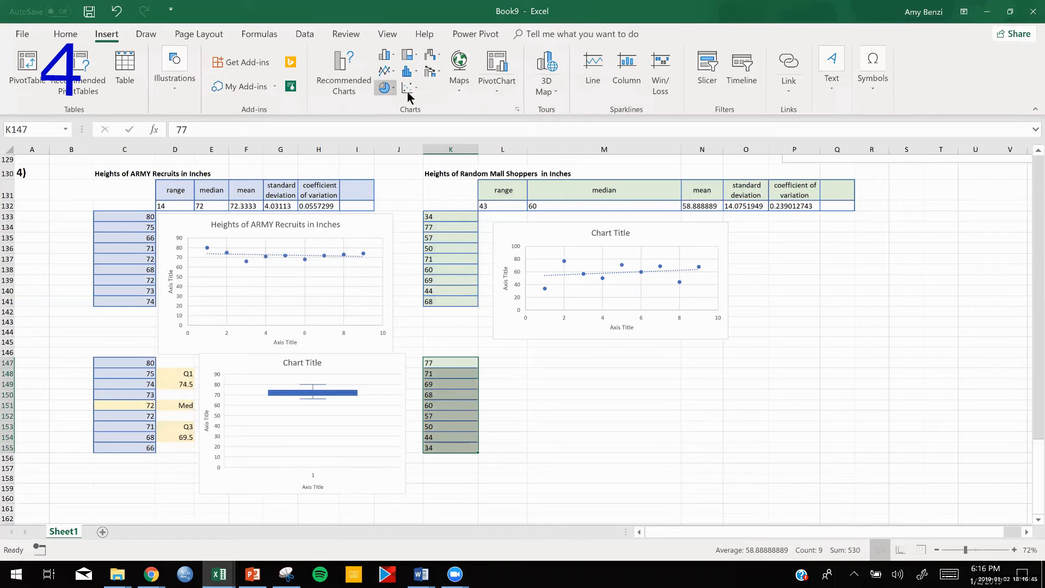
left_click(409, 91)
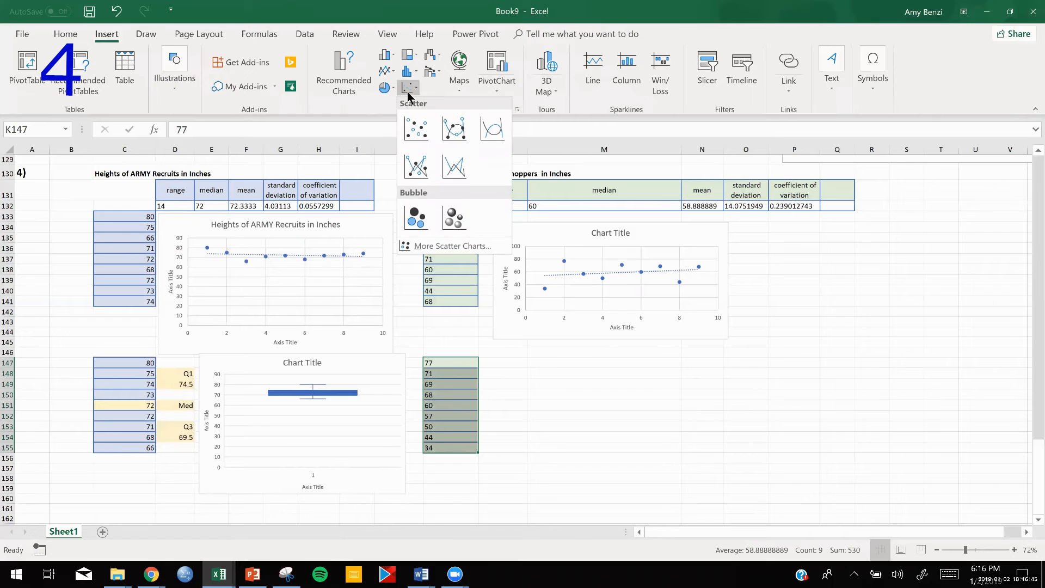
left_click(432, 250)
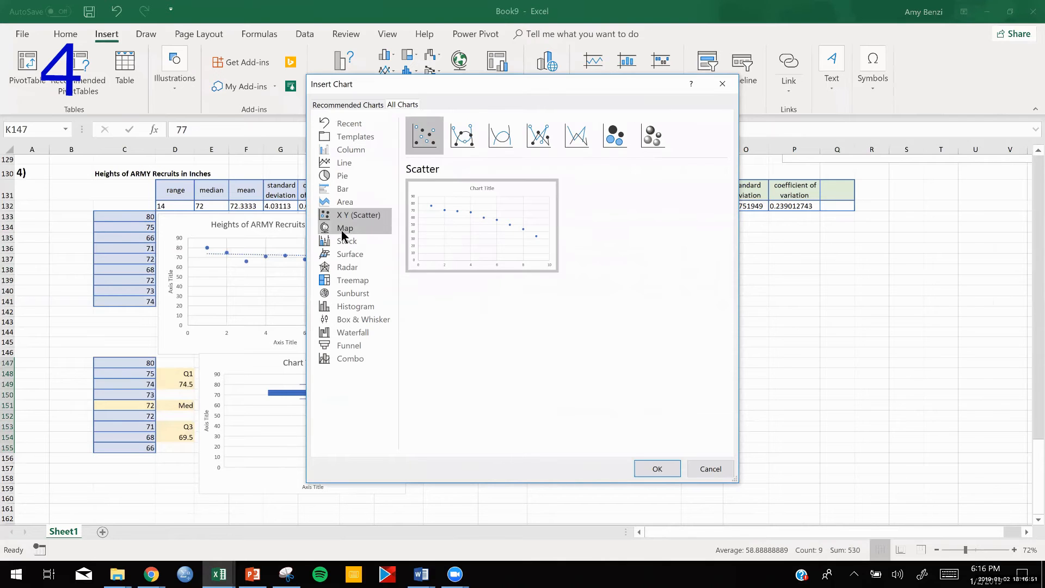
left_click(352, 321)
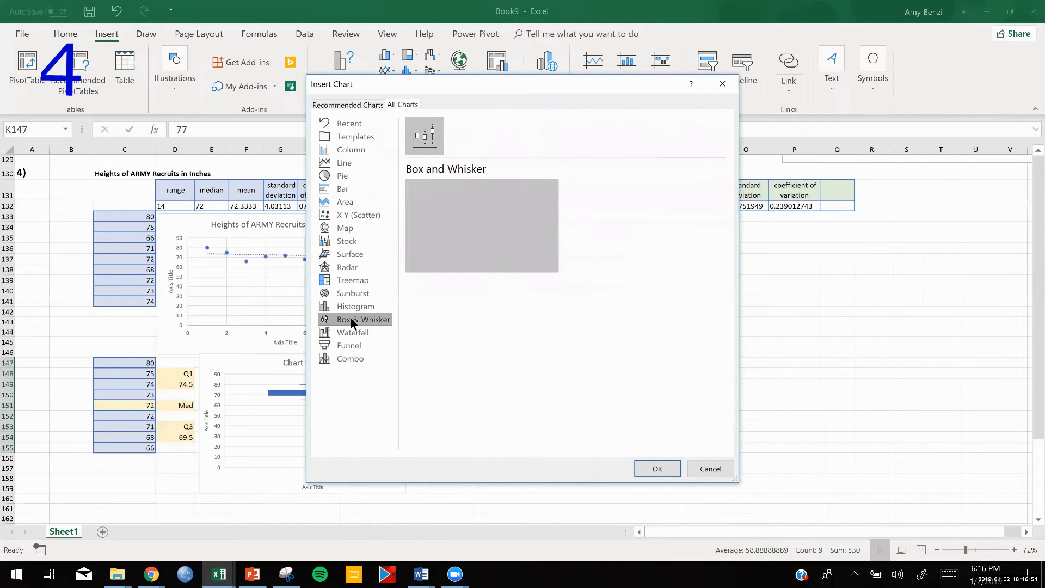
left_click(656, 468)
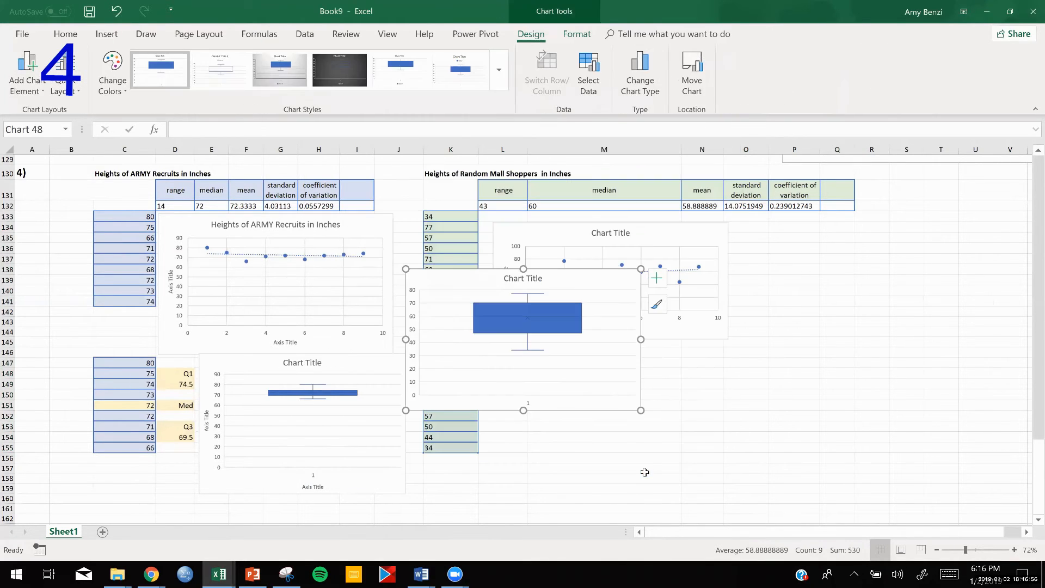
left_click_drag(556, 269, 710, 346)
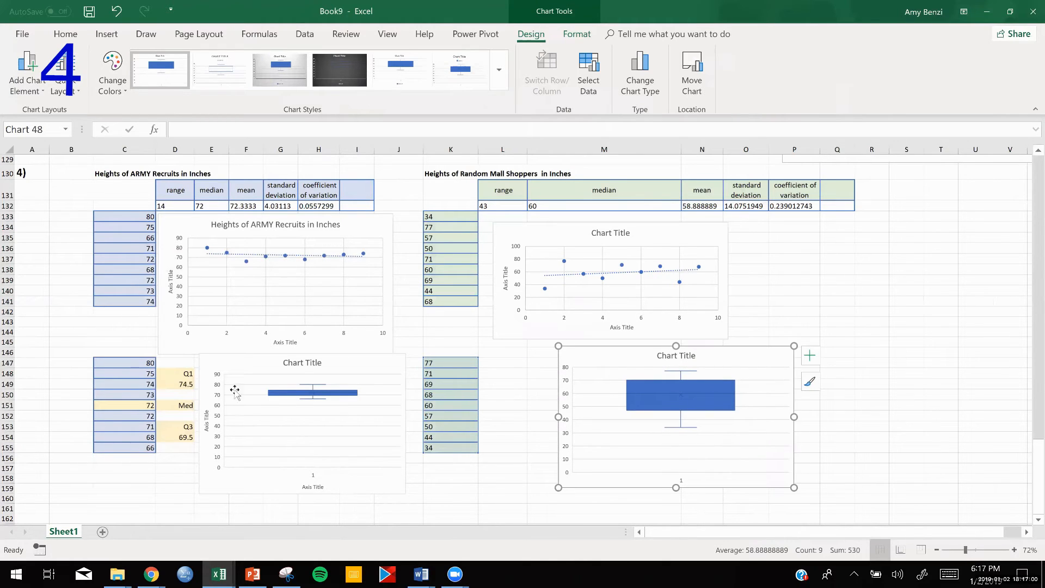
- Copy the quartile labels and formulas from D147:D155 to L147:L155 and check the cell references of the formula in L149
left_click(177, 384)
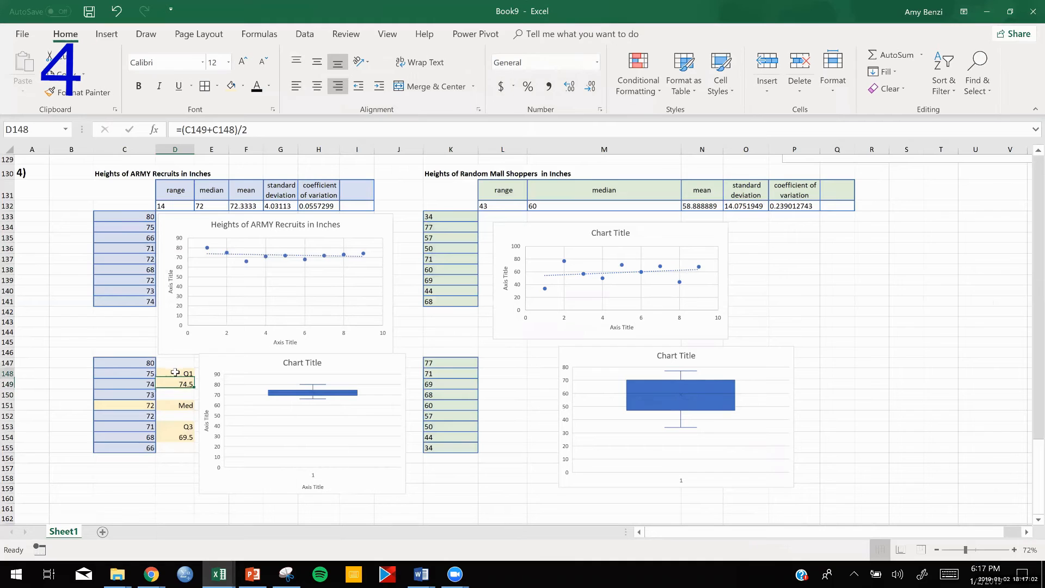
left_click_drag(175, 373, 172, 437)
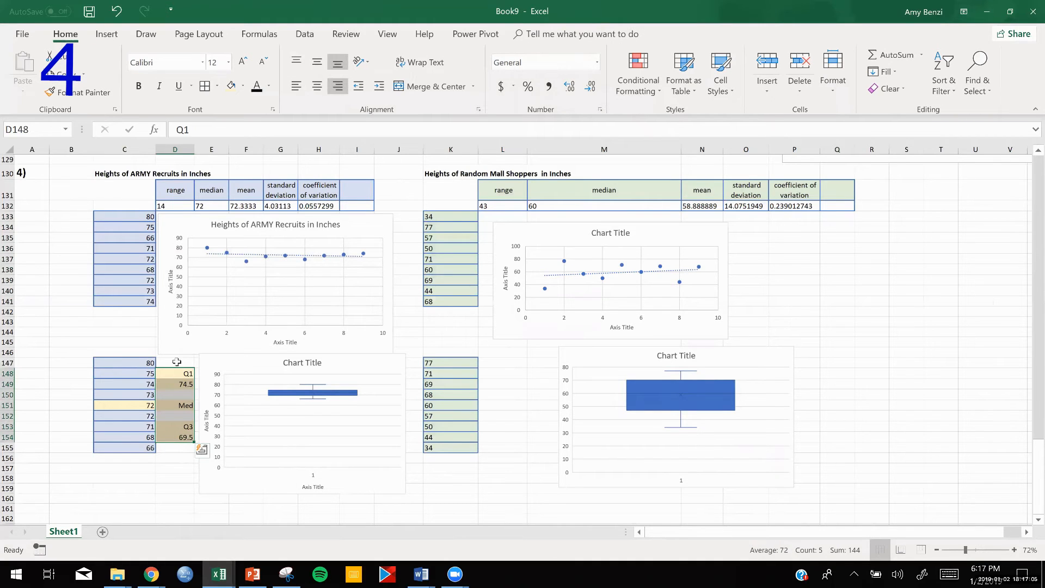
left_click_drag(176, 362, 168, 450)
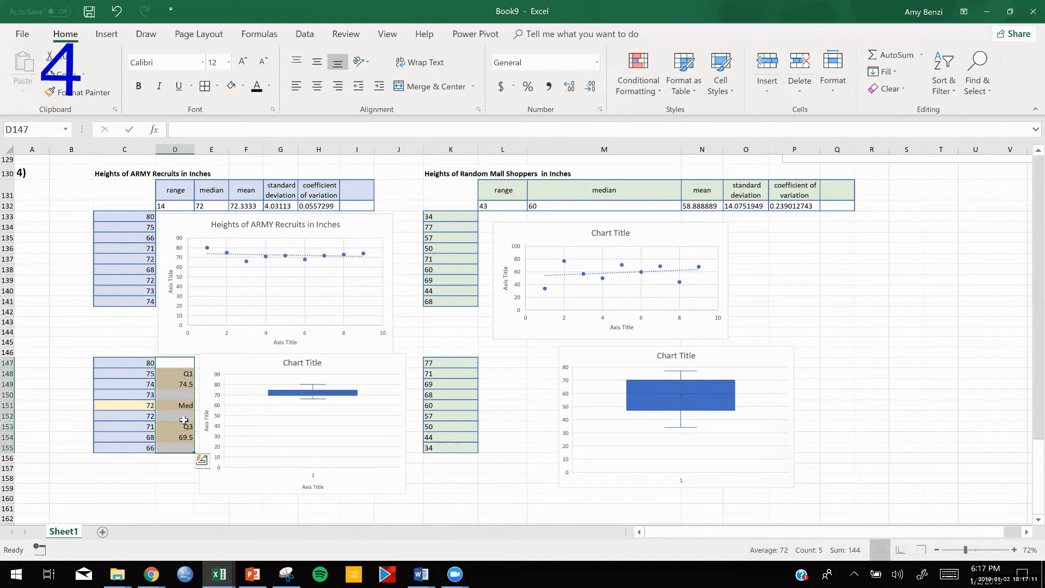
key("ctrl+c")
left_click_drag(502, 363, 502, 447)
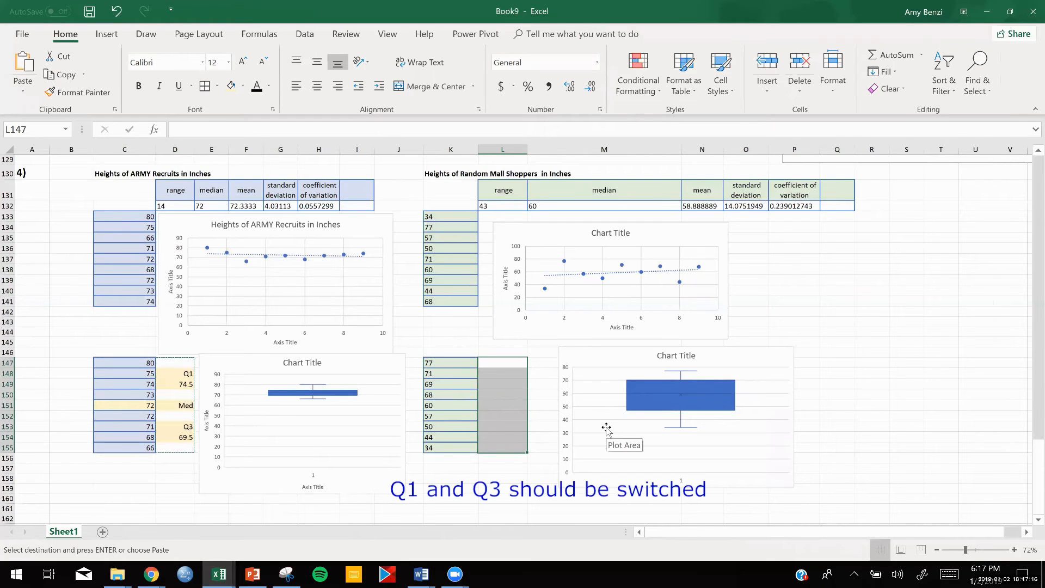
key("ctrl+v")
left_click(501, 384)
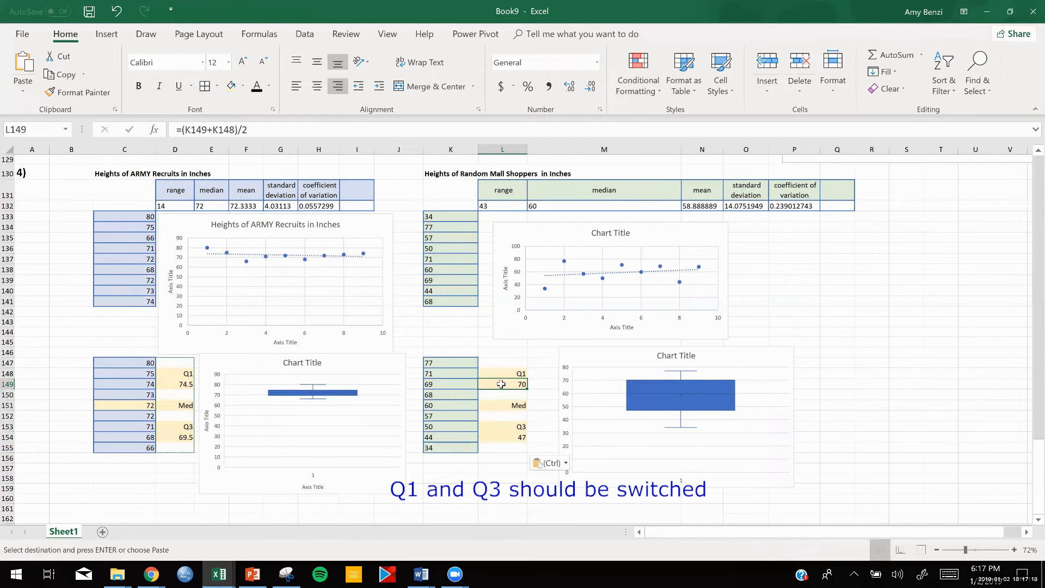
double_click(501, 383)
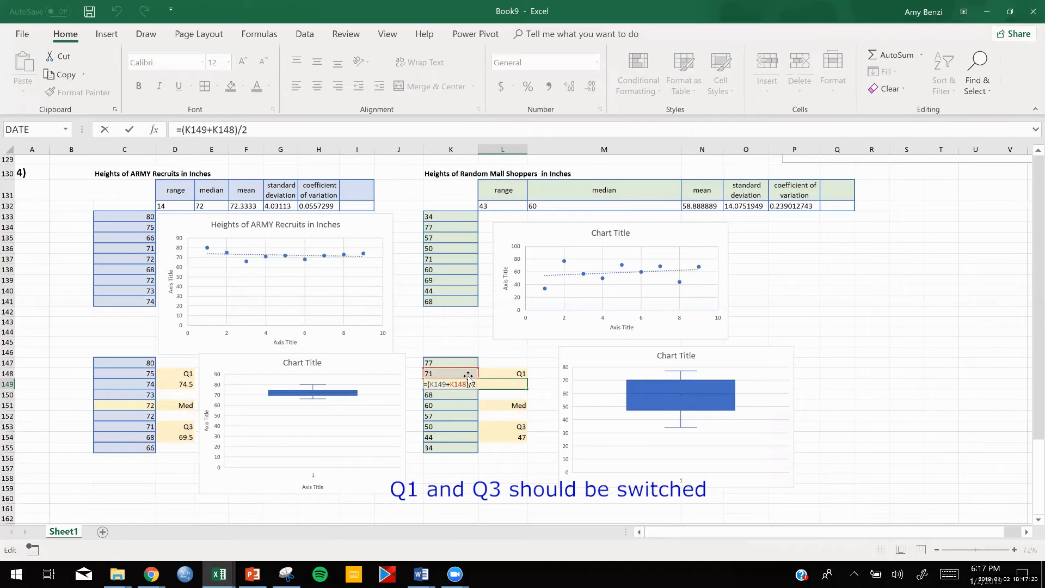
key("Return")
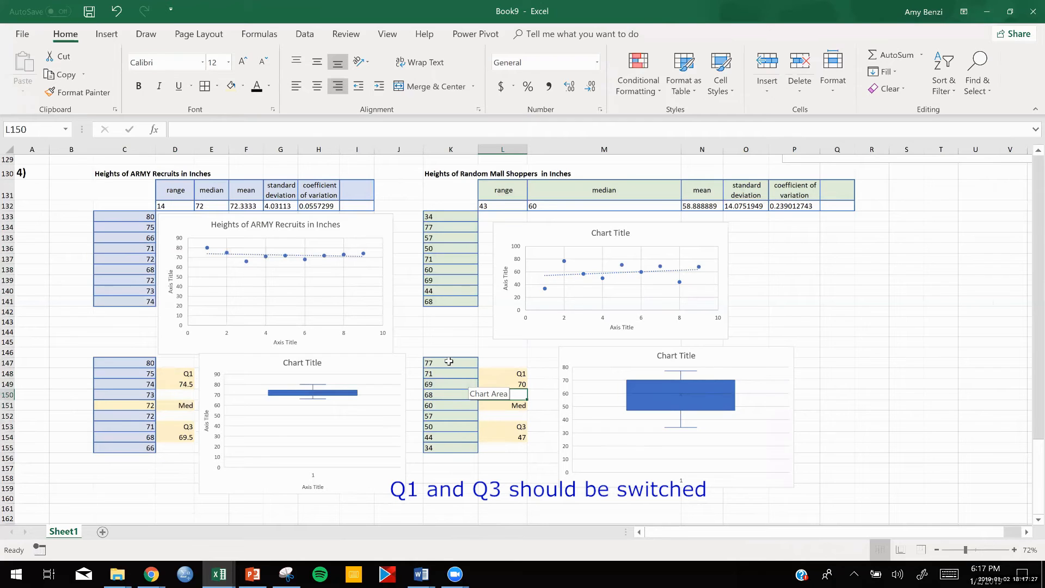
- Right-align the mall shopper heights in K133:K155
left_click_drag(463, 217, 453, 448)
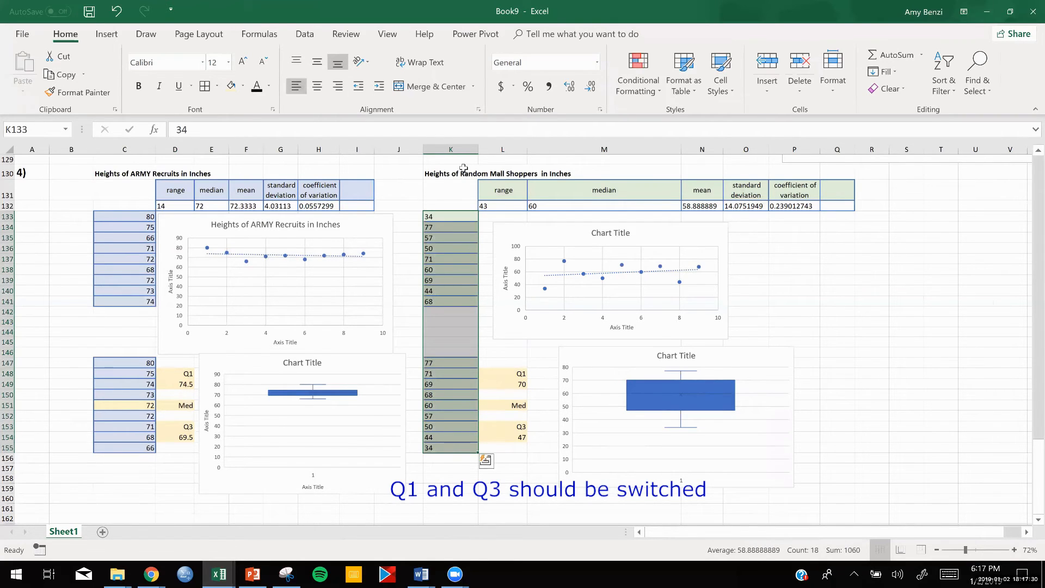
left_click(336, 86)
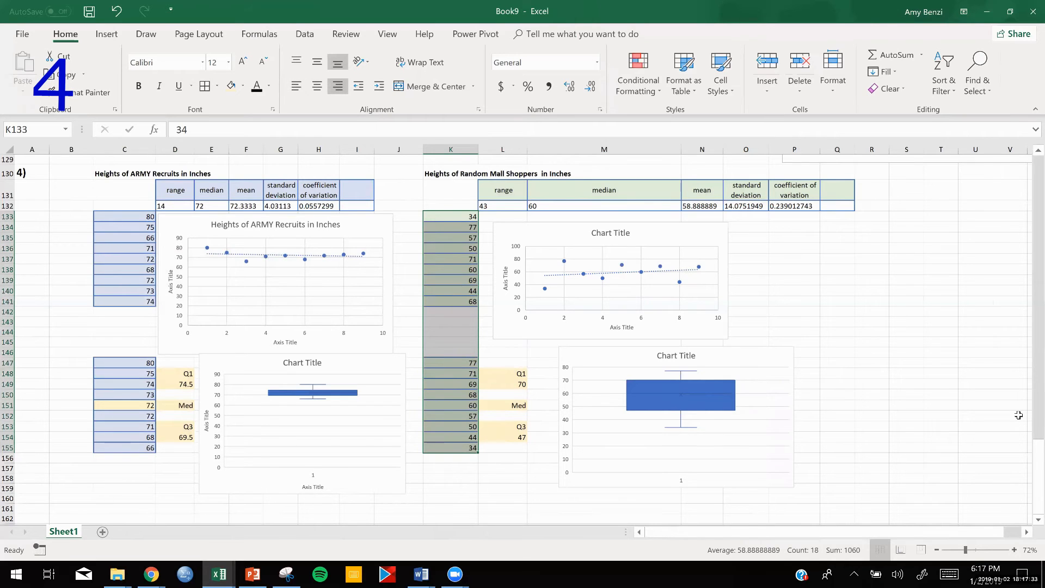
left_click(912, 421)
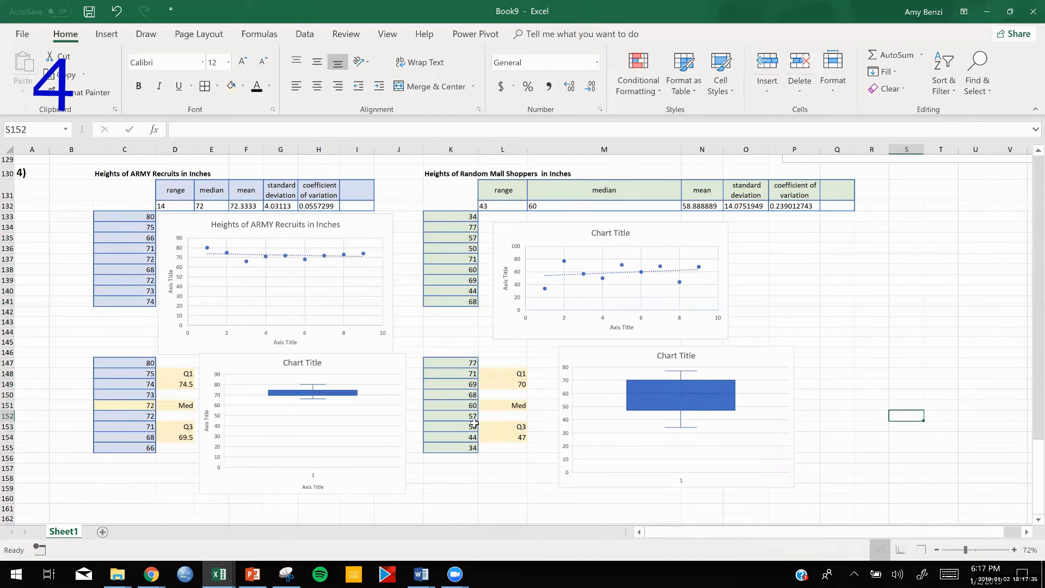
- Add borders to the quartile cells D148:D154 and L148:L154, and move the mall shopper box and whisker chart closer to column L
left_click_drag(188, 372, 186, 437)
left_click_drag(507, 374, 506, 439)
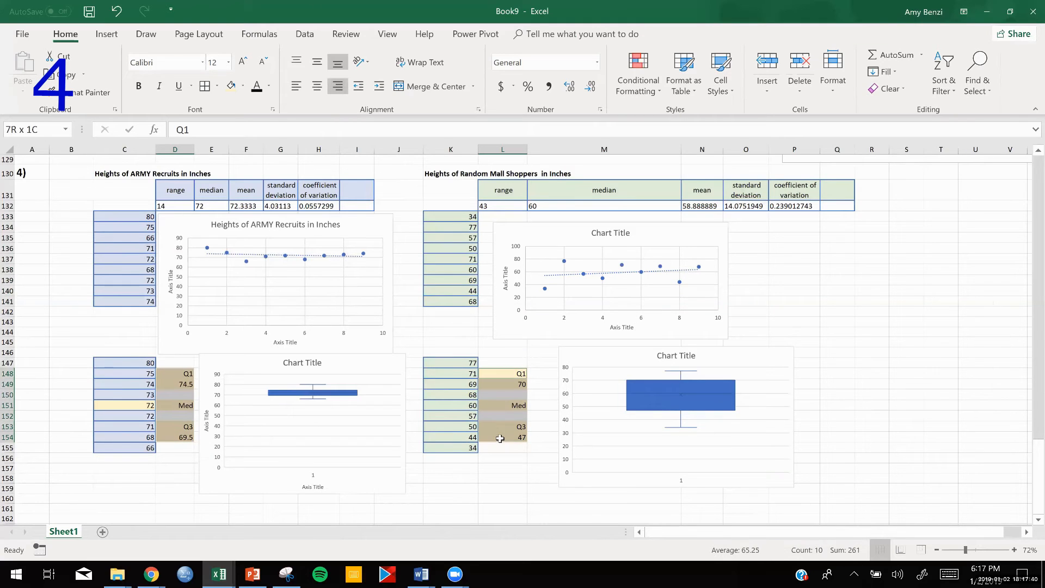
left_click(205, 86)
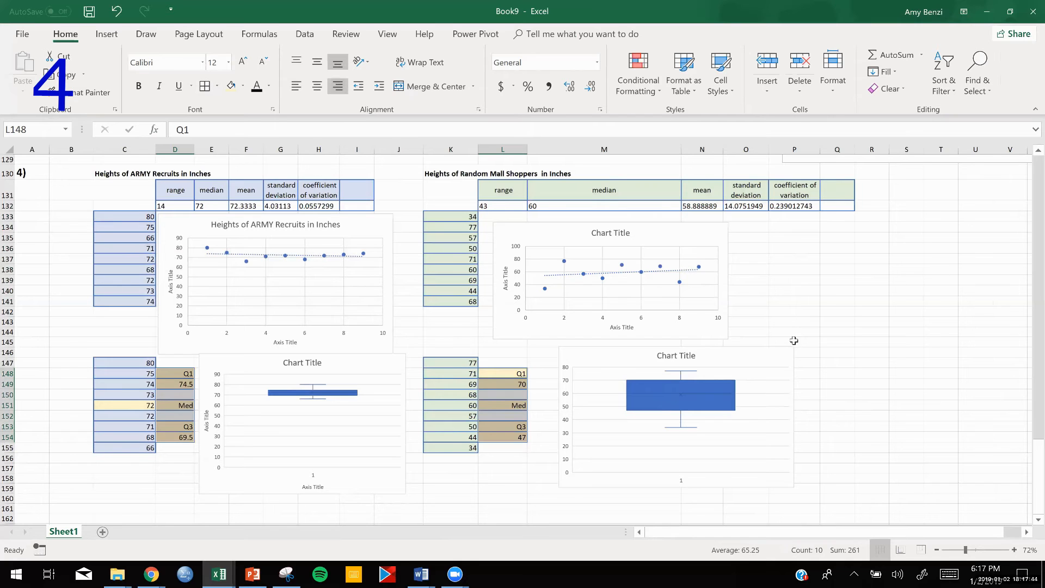
left_click_drag(758, 355, 744, 358)
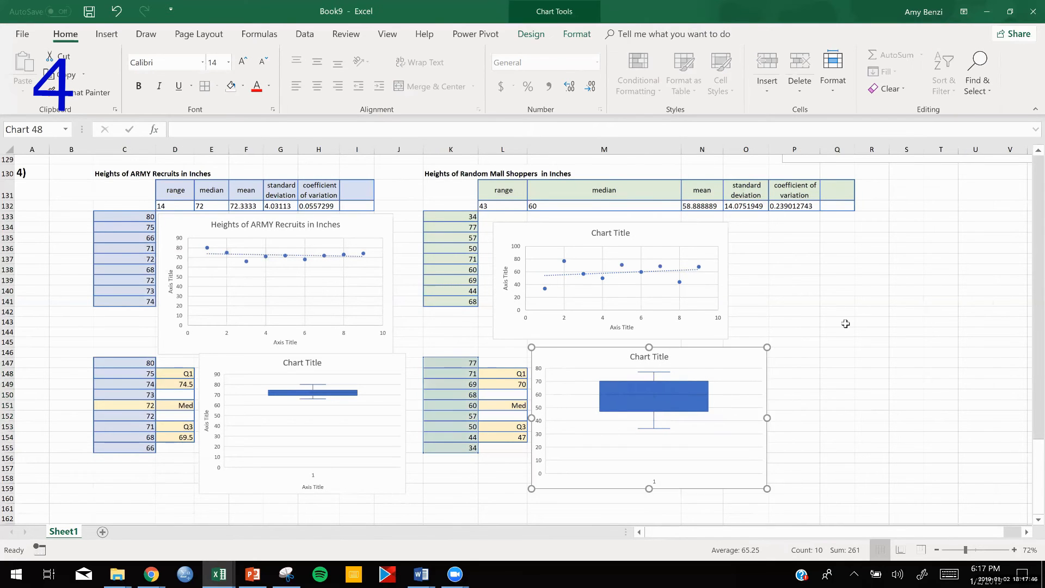
left_click(941, 301)
- Copy the "Your report" text box from the previous problem and place the copy beside the mall shopper charts, below the statistics table
scroll(811, 282, "up", 4)
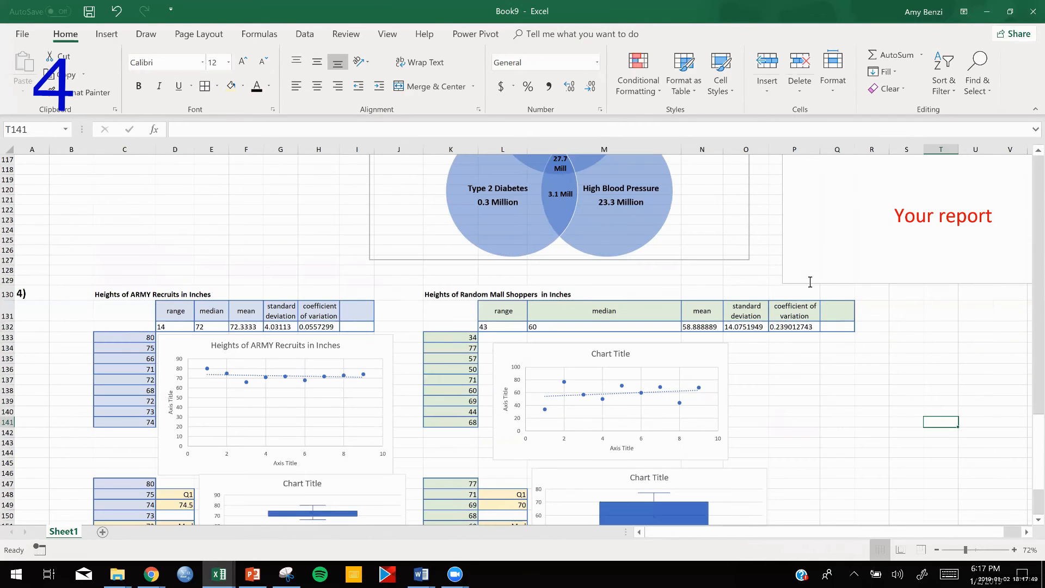
left_click(783, 256)
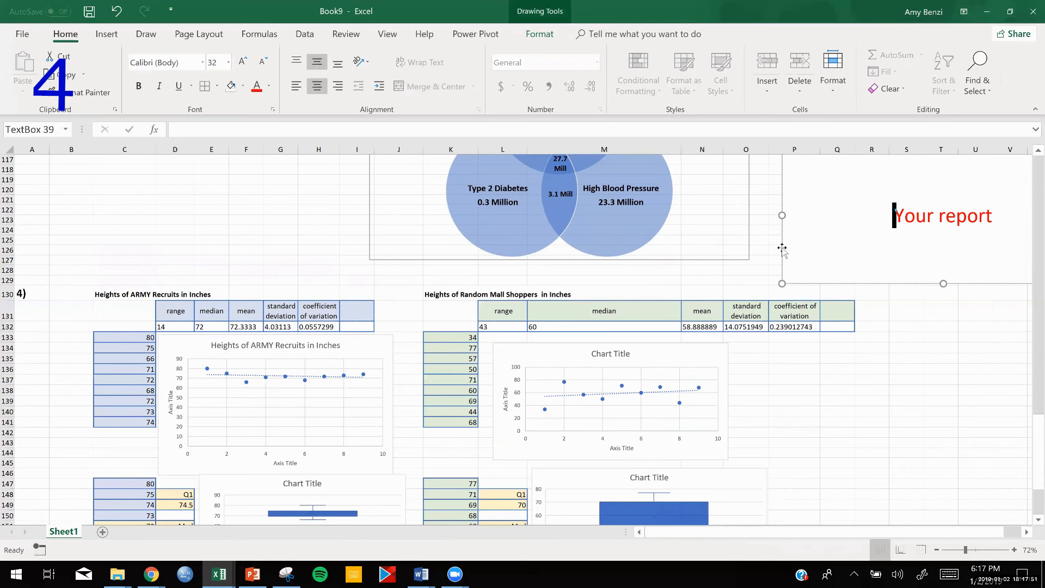
key("ctrl+c")
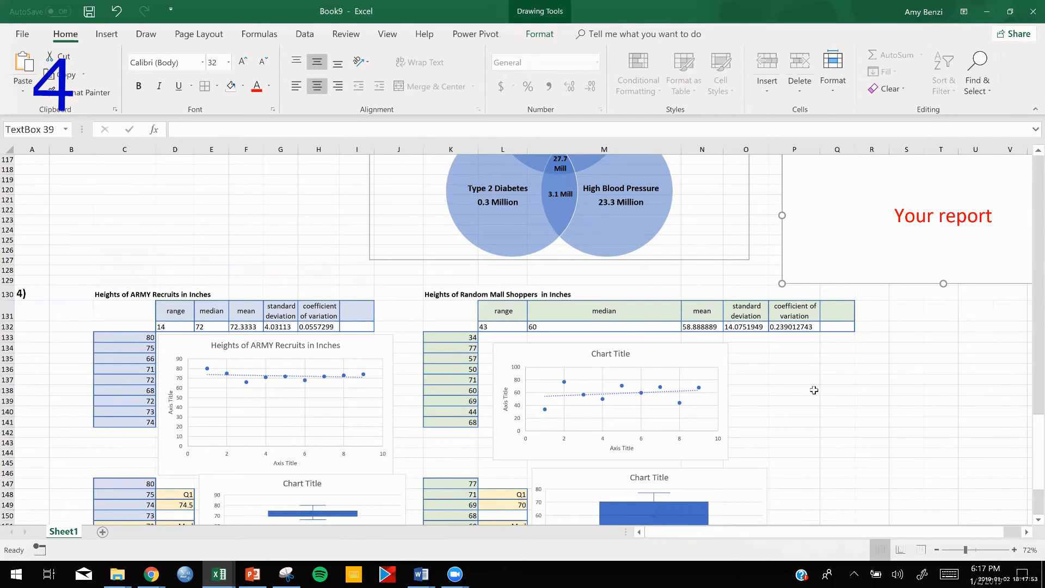
left_click(790, 390)
key("ctrl+v")
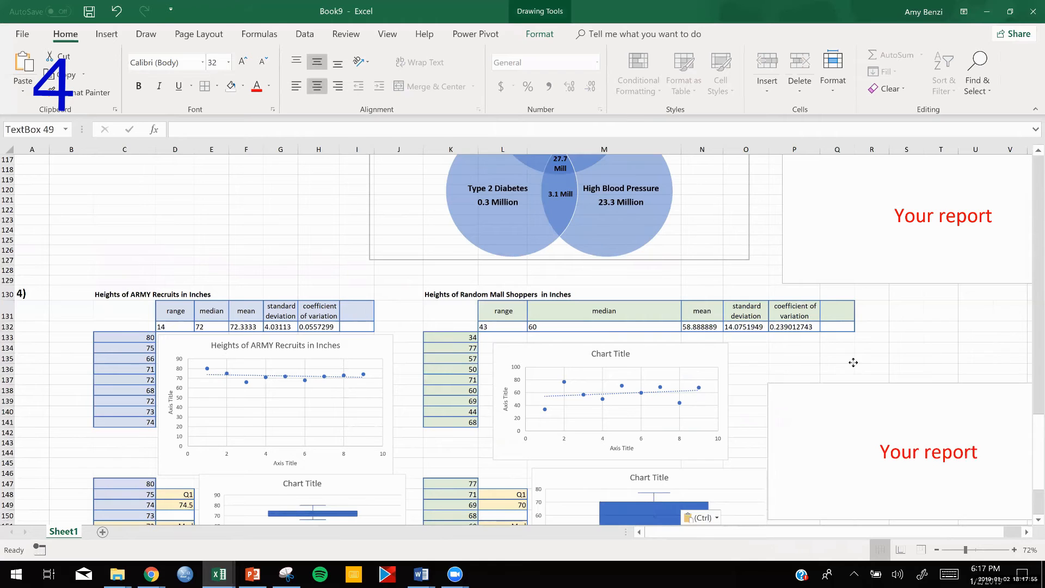
left_click_drag(853, 356, 852, 354)
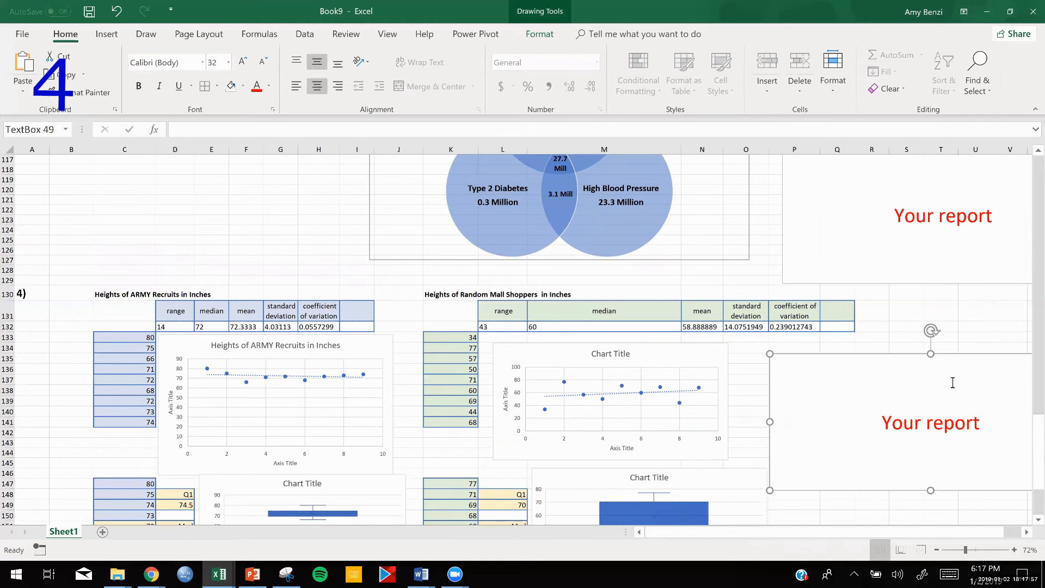
scroll(945, 389, "down", 4)
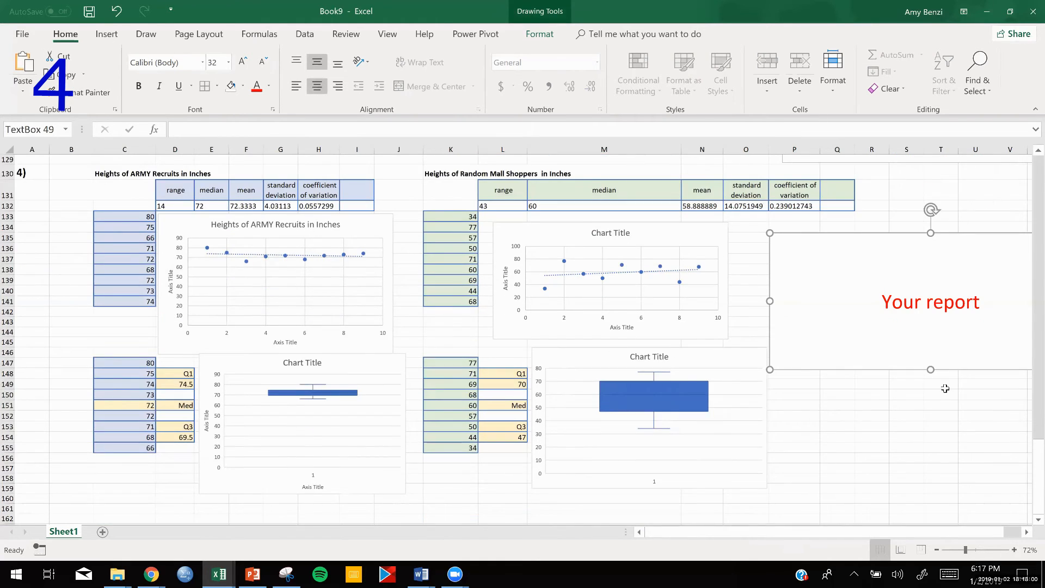
- Examine the box and whisker charts and scatter charts of both groups up close, comparing the spread of their heights
scroll(946, 389, "down", 2)
scroll(945, 387, "up", 2)
scroll(931, 395, "down", 2)
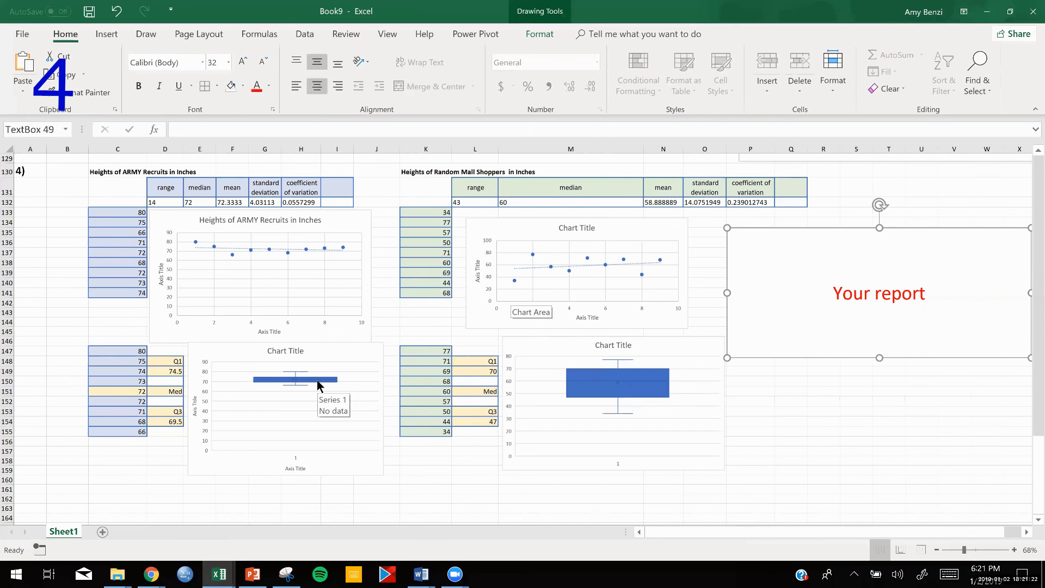
scroll(317, 380, "up", 4, "ctrl")
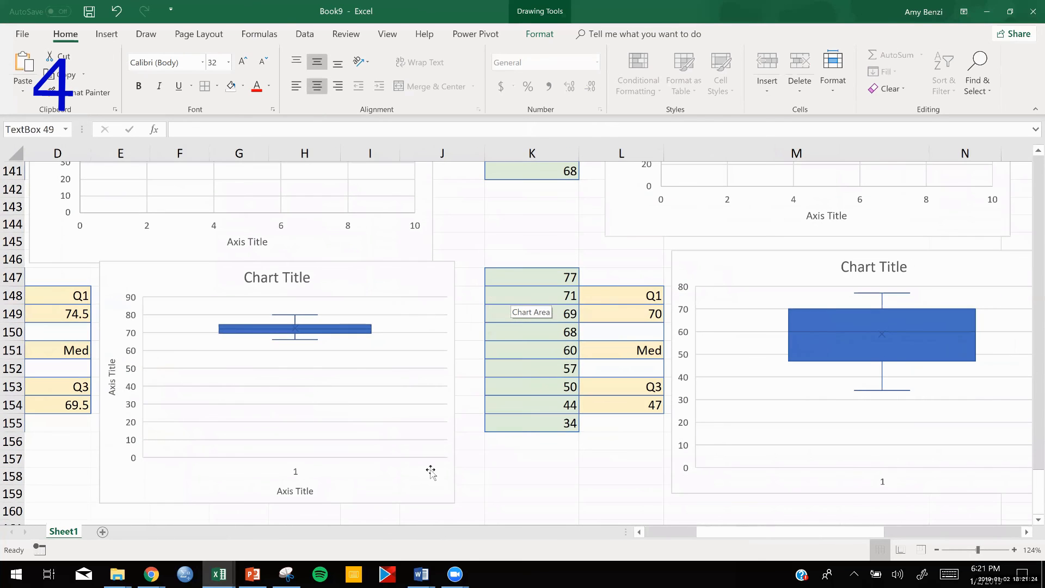
left_click_drag(691, 540, 661, 538)
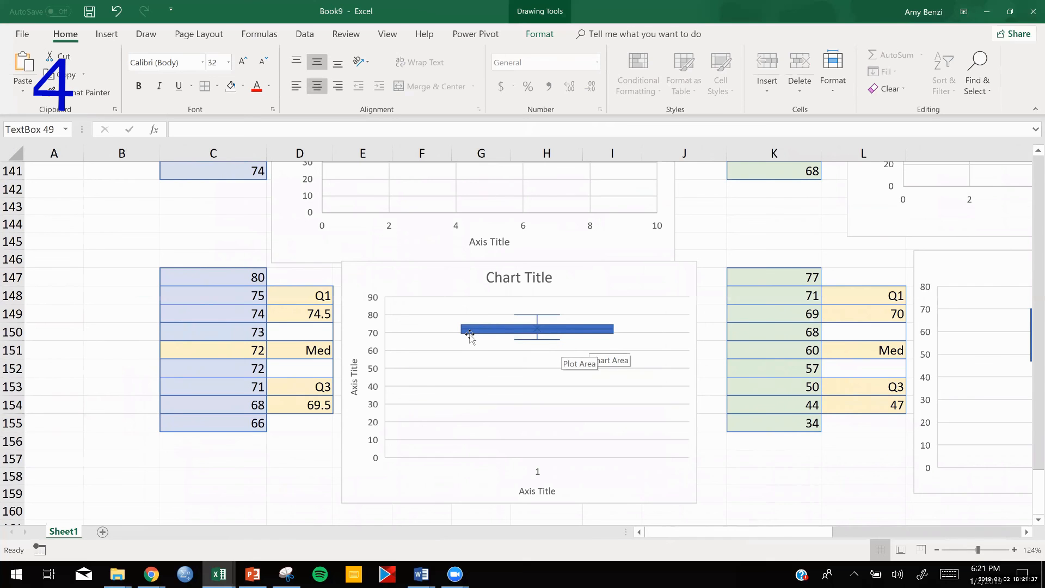
scroll(470, 335, "right", 3)
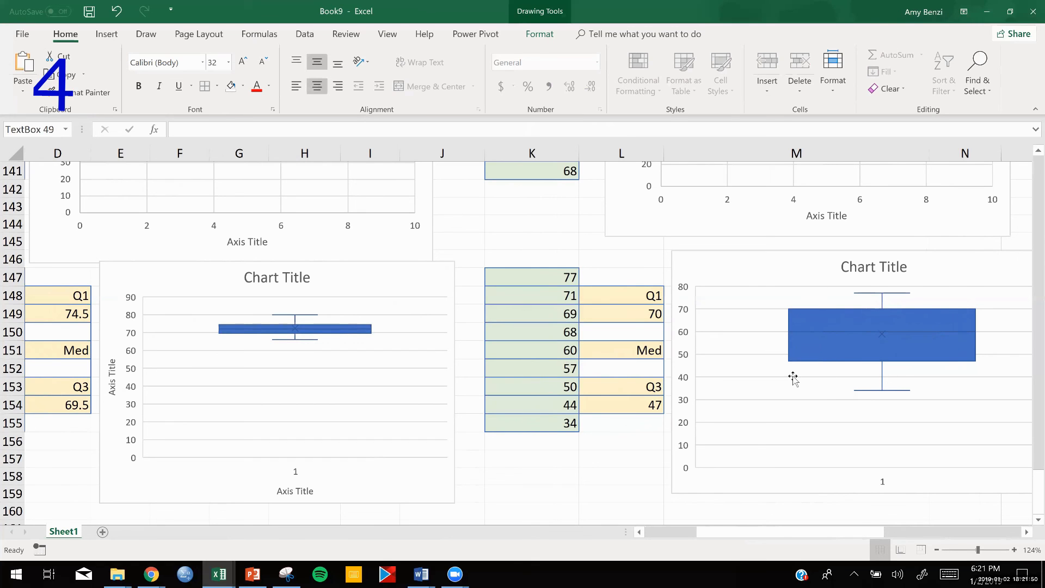
scroll(793, 378, "down", 5)
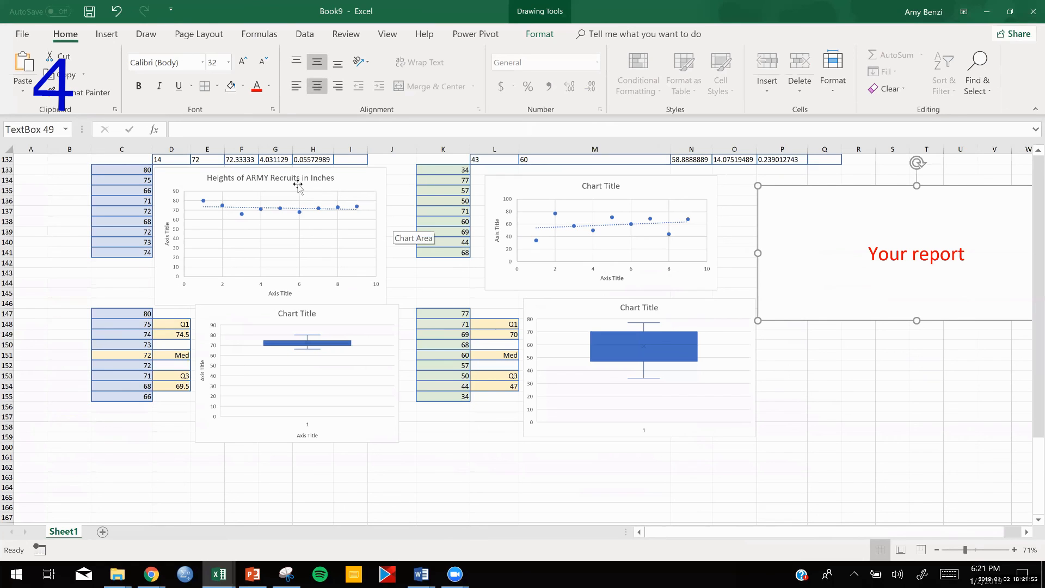
scroll(299, 187, "up", 2)
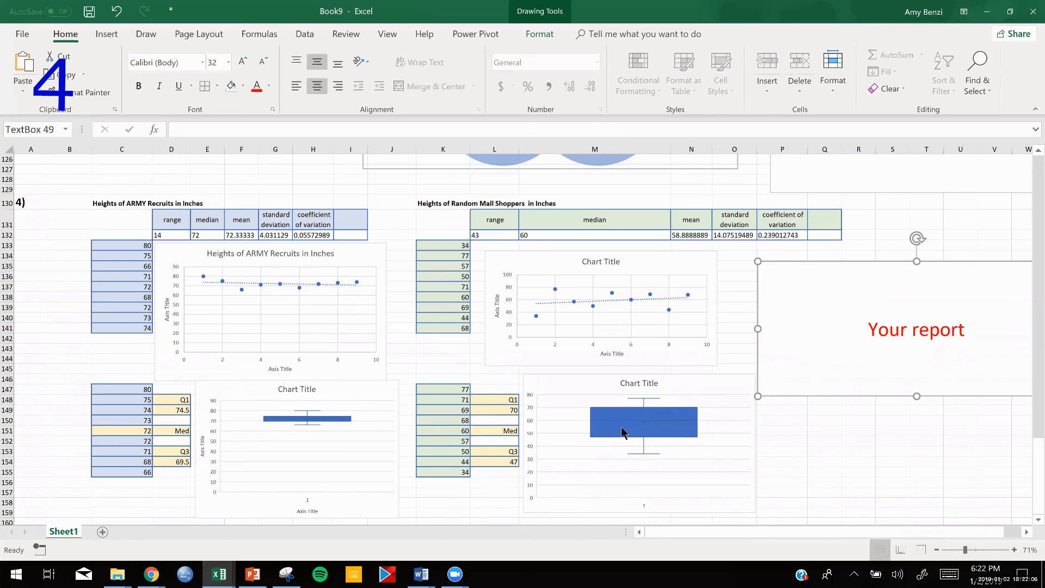
left_click(785, 429)
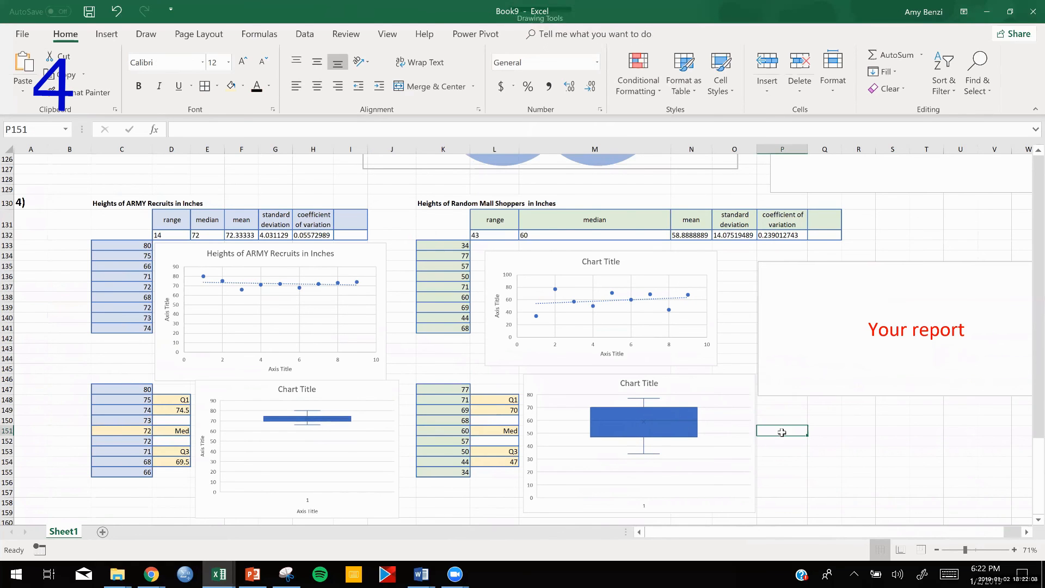
scroll(628, 430, "down", 2)
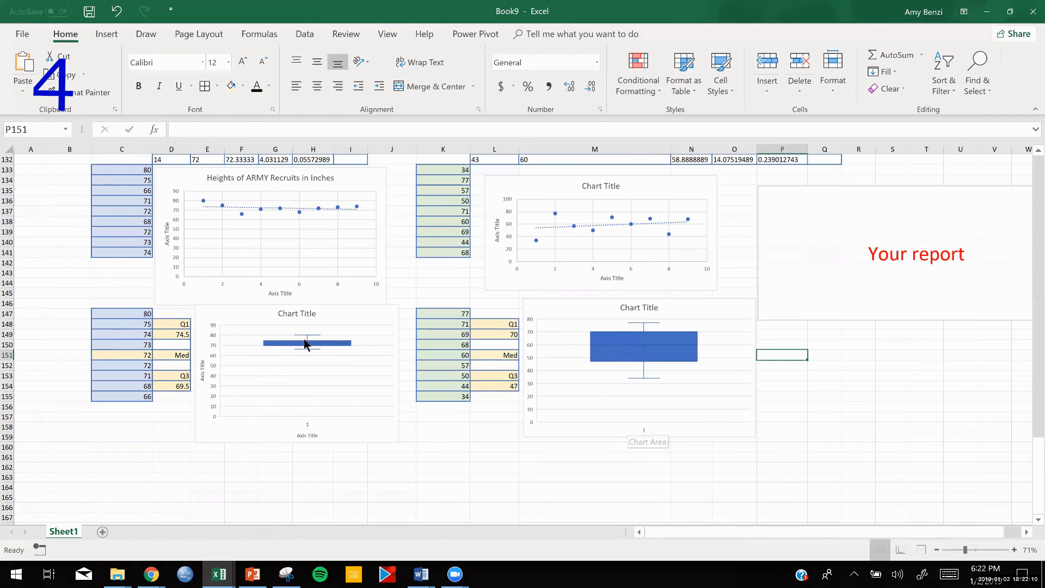